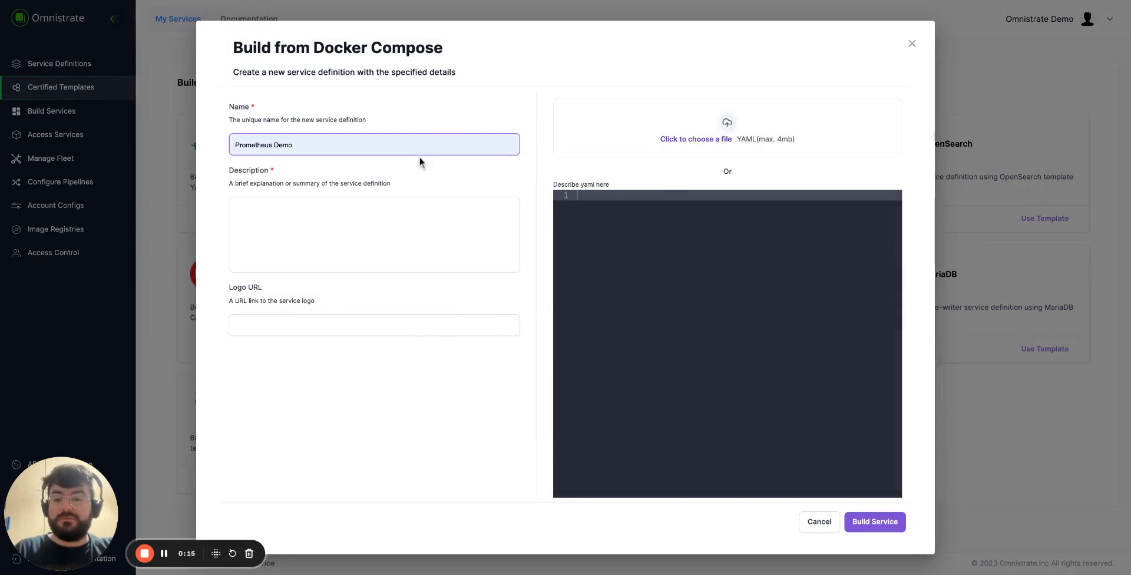
Step: Enter the description "This is my Prometheus Demo BYOA" and fill in the Wikimedia link to the Prometheus logo
{"action": "left_click", "coordinate": [352, 241]}
{"action": "type", "text": "This is "}
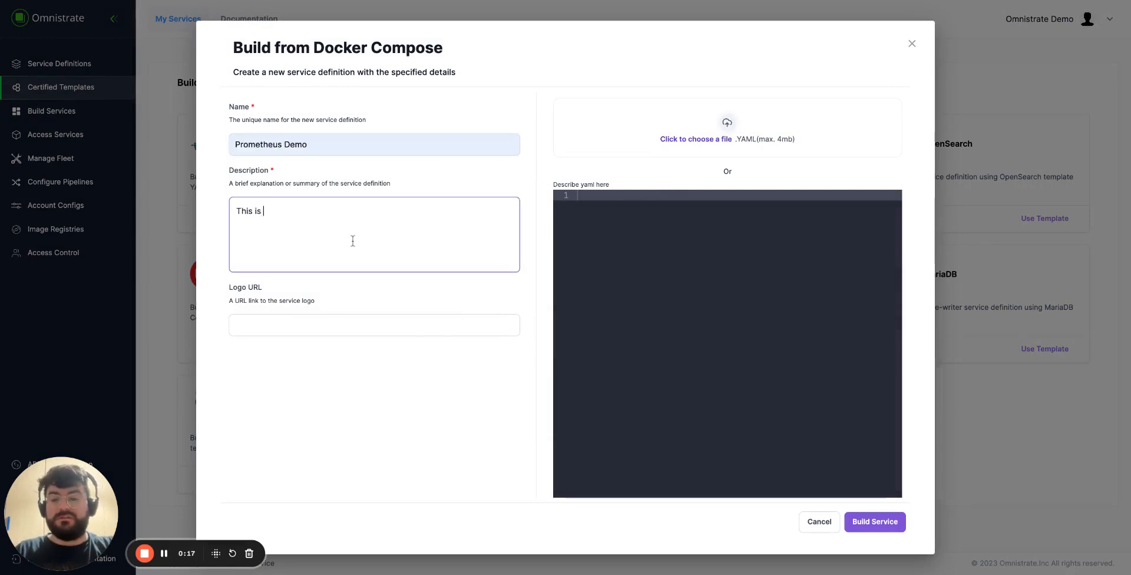
{"action": "type", "text": "my Prometheus"}
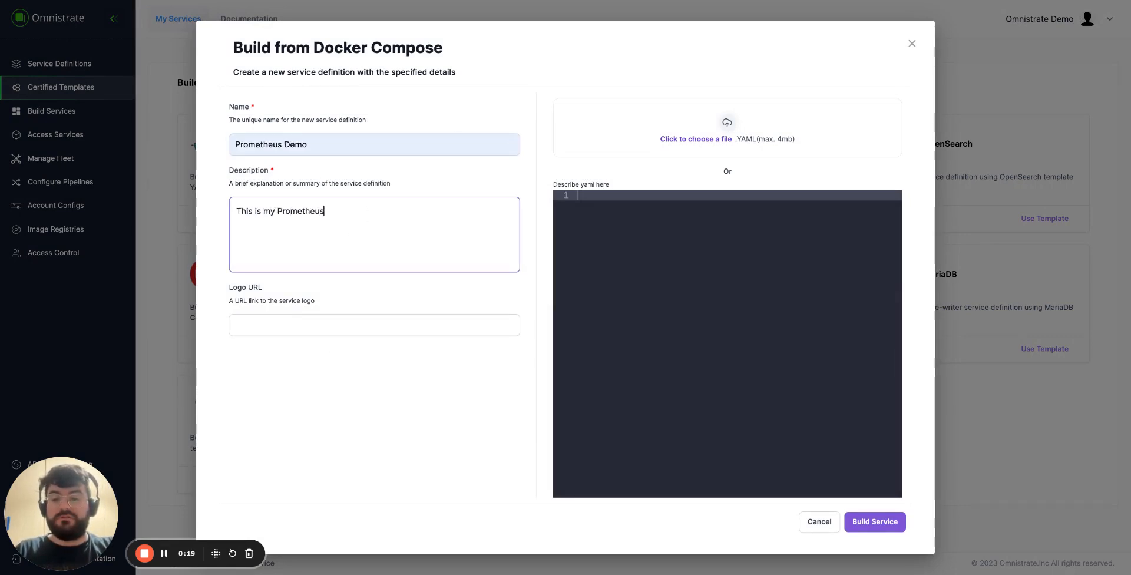
{"action": "type", "text": " Demo BYOA"}
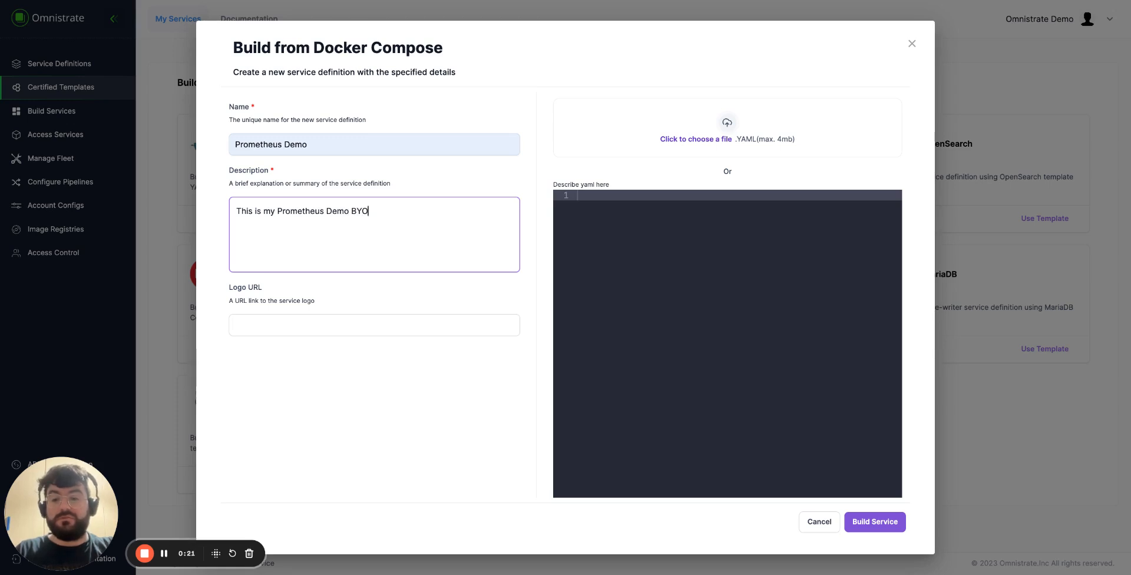
{"action": "left_click", "coordinate": [346, 318]}
{"action": "left_click", "coordinate": [363, 346]}
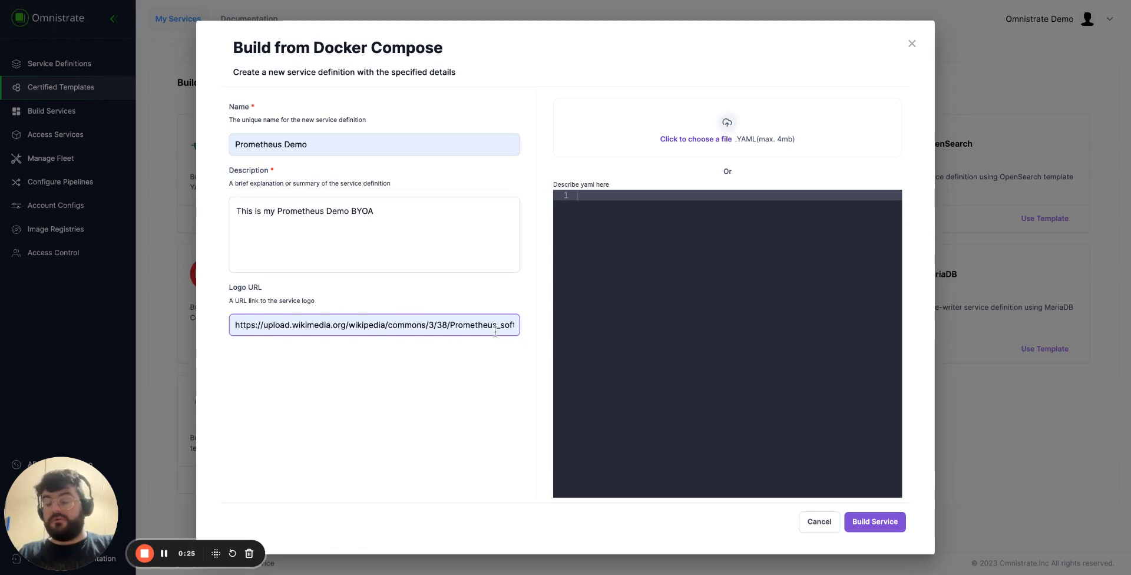
Step: Paste the Prometheus Docker Compose YAML into the service specification editor
{"action": "left_click", "coordinate": [700, 203]}
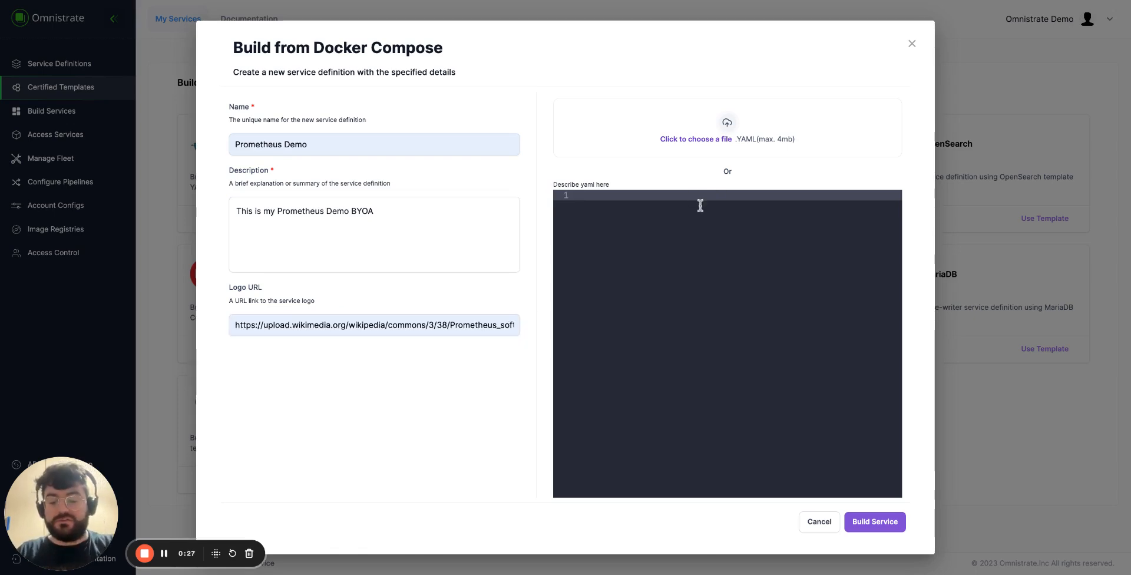
{"action": "key", "text": "ctrl+v"}
{"action": "scroll", "coordinate": [700, 204], "scroll_direction": "up", "scroll_amount": 10}
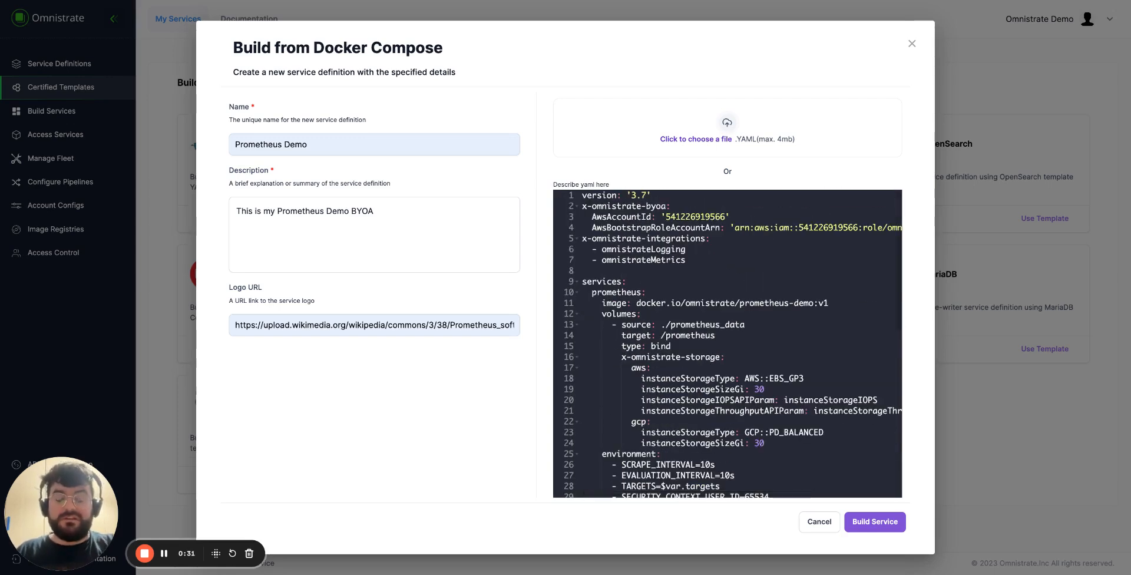
Step: Review the BYOA account, integrations and prometheus image entries at the start of the compose YAML
{"action": "left_click", "coordinate": [700, 205]}
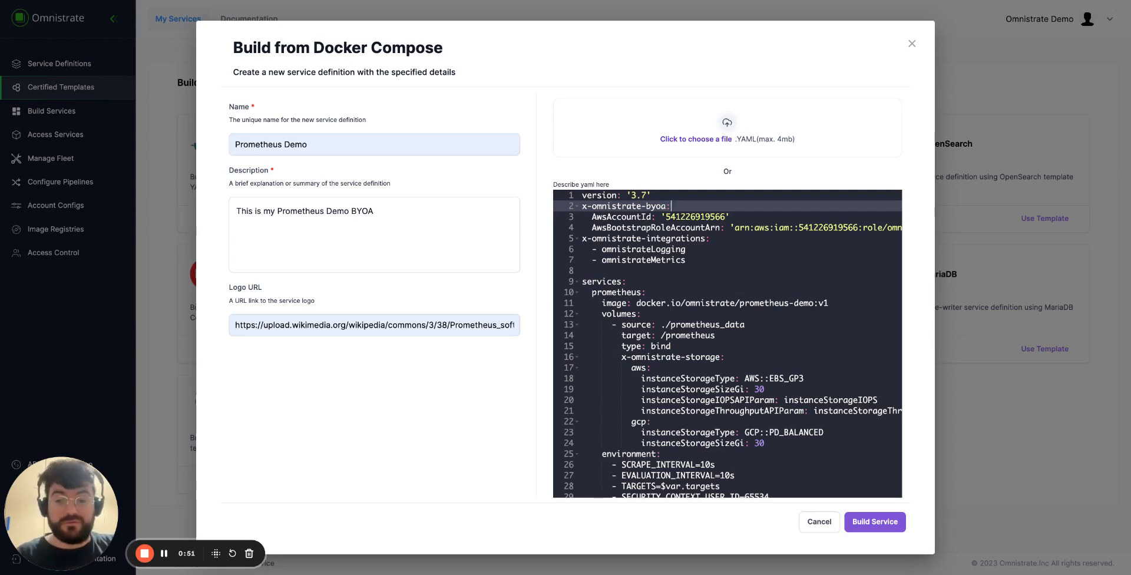
{"action": "key", "text": "Down"}
{"action": "key", "text": "Down"}
{"action": "key", "text": "Down"}
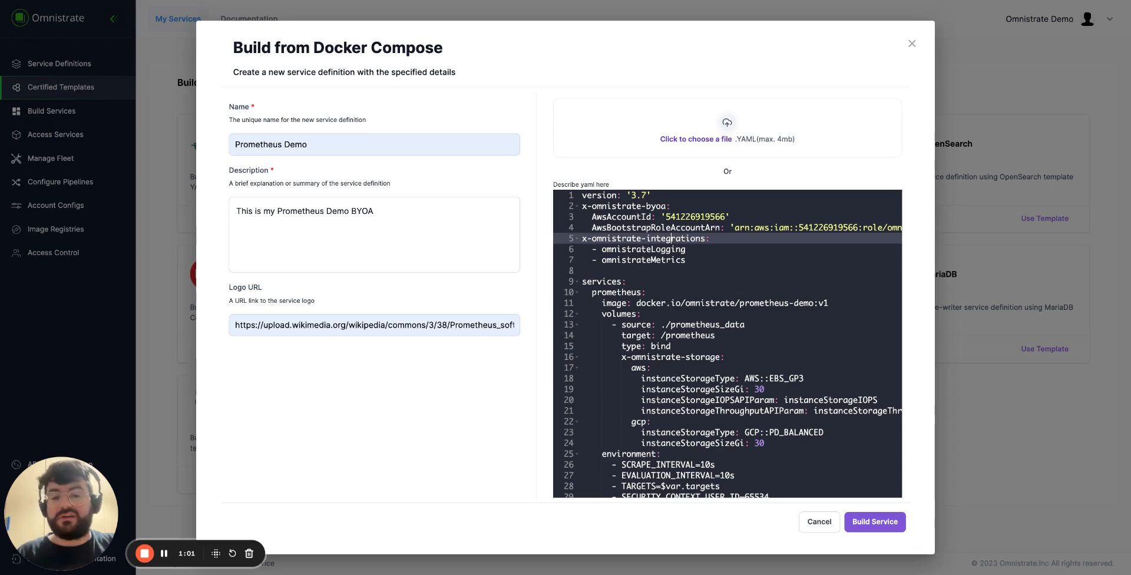
{"action": "left_click", "coordinate": [672, 249]}
{"action": "key", "text": "Down"}
{"action": "key", "text": "Down"}
{"action": "key", "text": "Down"}
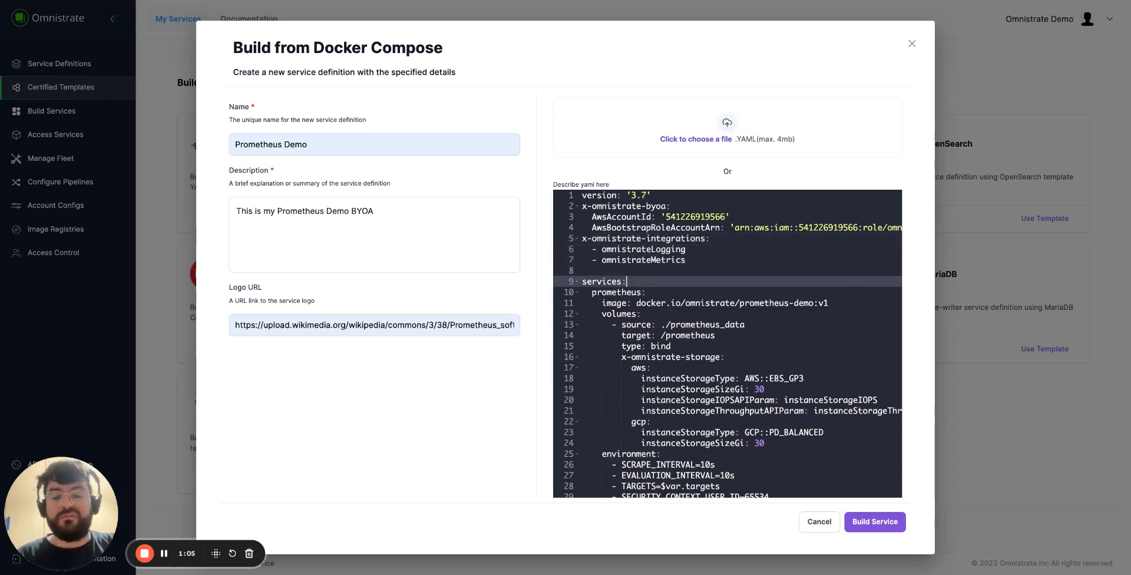
{"action": "key", "text": "Down"}
{"action": "key", "text": "Down"}
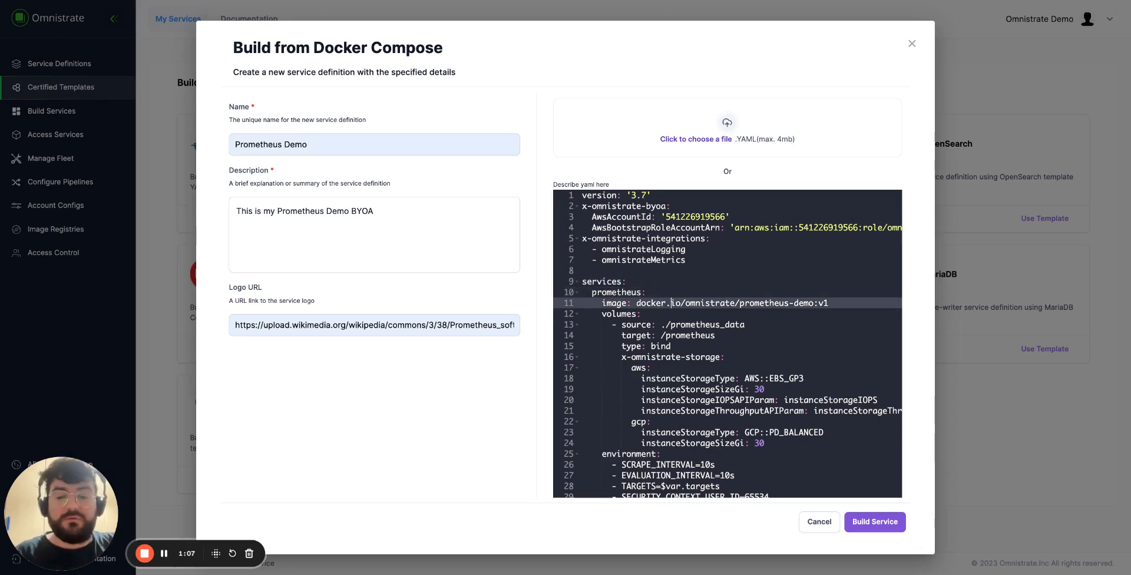
Step: Examine the volume, AWS and GCP storage, and capability settings down to the API parameters in the compose YAML
{"action": "key", "text": "Down"}
{"action": "key", "text": "Down"}
{"action": "key", "text": "Down"}
{"action": "key", "text": "Down"}
{"action": "key", "text": "Down"}
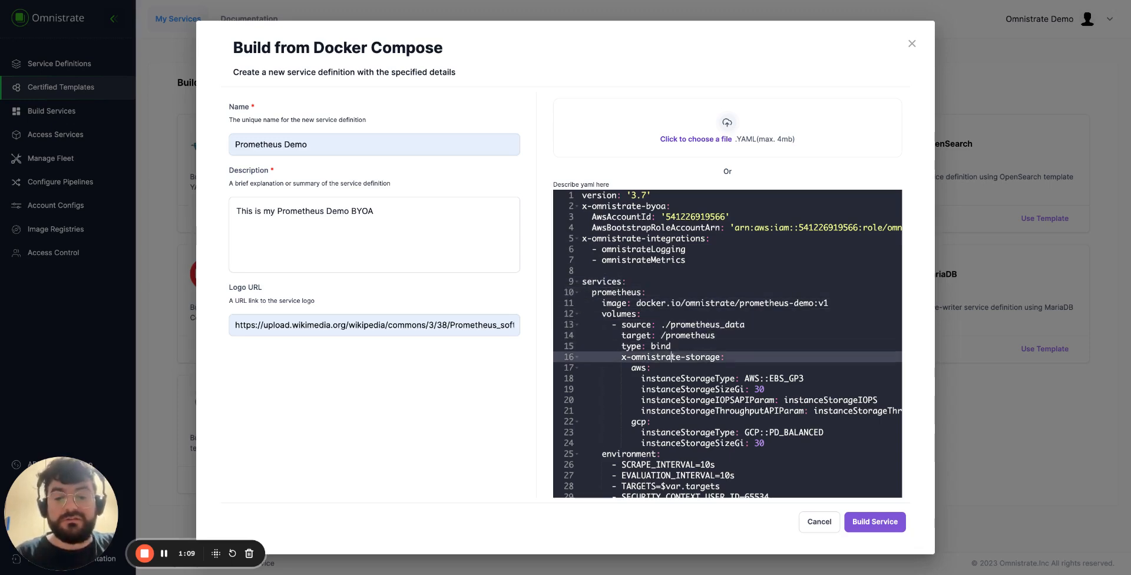
{"action": "key", "text": "Down"}
{"action": "key", "text": "Down"}
{"action": "key", "text": "Down"}
{"action": "key", "text": "Down"}
{"action": "key", "text": "Down"}
{"action": "key", "text": "Down"}
{"action": "key", "text": "Down"}
{"action": "key", "text": "Down"}
{"action": "key", "text": "Down"}
{"action": "key", "text": "Down"}
{"action": "key", "text": "Down"}
{"action": "key", "text": "Down"}
{"action": "key", "text": "Down"}
{"action": "key", "text": "Down"}
{"action": "key", "text": "Down"}
{"action": "key", "text": "Down"}
{"action": "key", "text": "Down"}
{"action": "key", "text": "Down"}
{"action": "key", "text": "Down"}
{"action": "key", "text": "Down"}
{"action": "key", "text": "Down"}
{"action": "key", "text": "Down"}
{"action": "key", "text": "Down"}
{"action": "key", "text": "Down"}
{"action": "key", "text": "Down"}
{"action": "key", "text": "Down"}
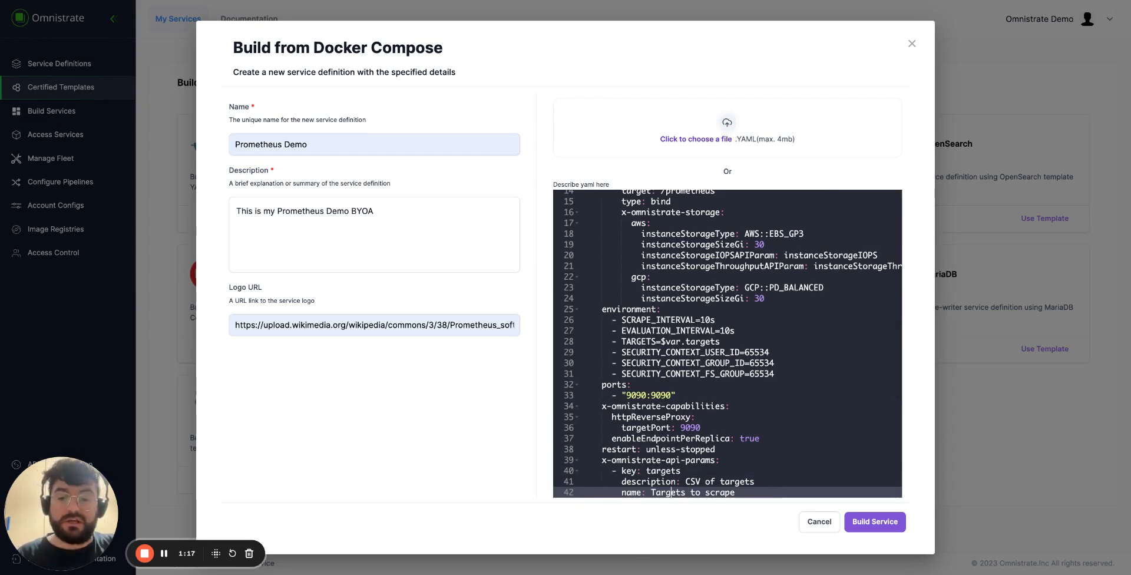
Step: Go back over the environment variables and the port mapping in the compose YAML
{"action": "key", "text": "Up"}
{"action": "key", "text": "Up"}
{"action": "key", "text": "Up"}
{"action": "key", "text": "Up"}
{"action": "key", "text": "Up"}
{"action": "key", "text": "Up"}
{"action": "key", "text": "Up"}
{"action": "key", "text": "Up"}
{"action": "key", "text": "Up"}
{"action": "key", "text": "Up"}
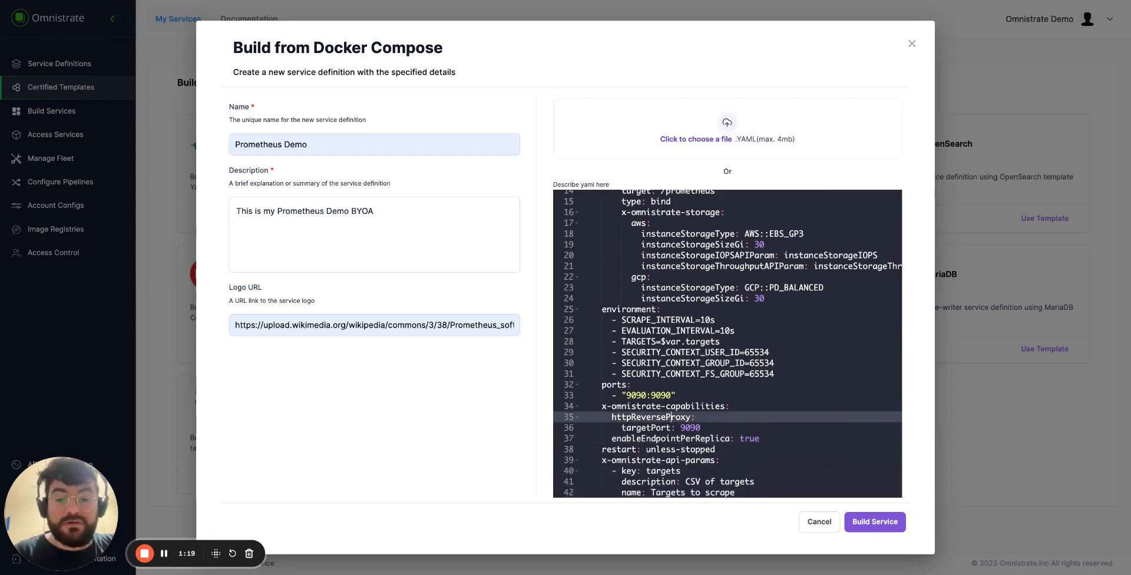
{"action": "key", "text": "Up"}
{"action": "key", "text": "Up"}
{"action": "key", "text": "Up"}
{"action": "key", "text": "Up"}
{"action": "key", "text": "Up"}
{"action": "key", "text": "Up"}
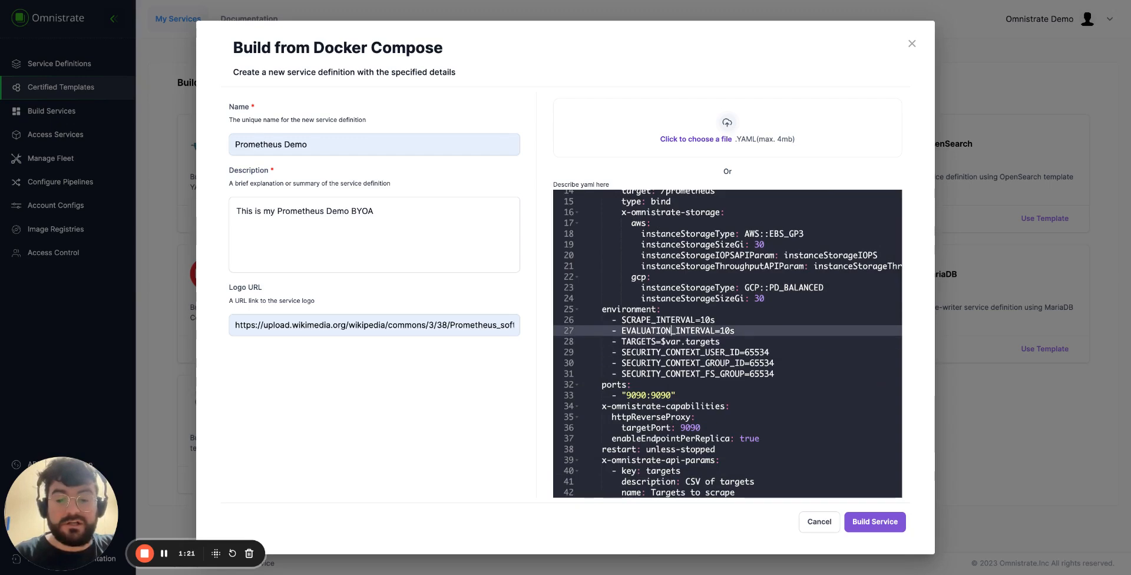
{"action": "key", "text": "Down"}
{"action": "key", "text": "Down"}
{"action": "key", "text": "Down"}
{"action": "key", "text": "Down"}
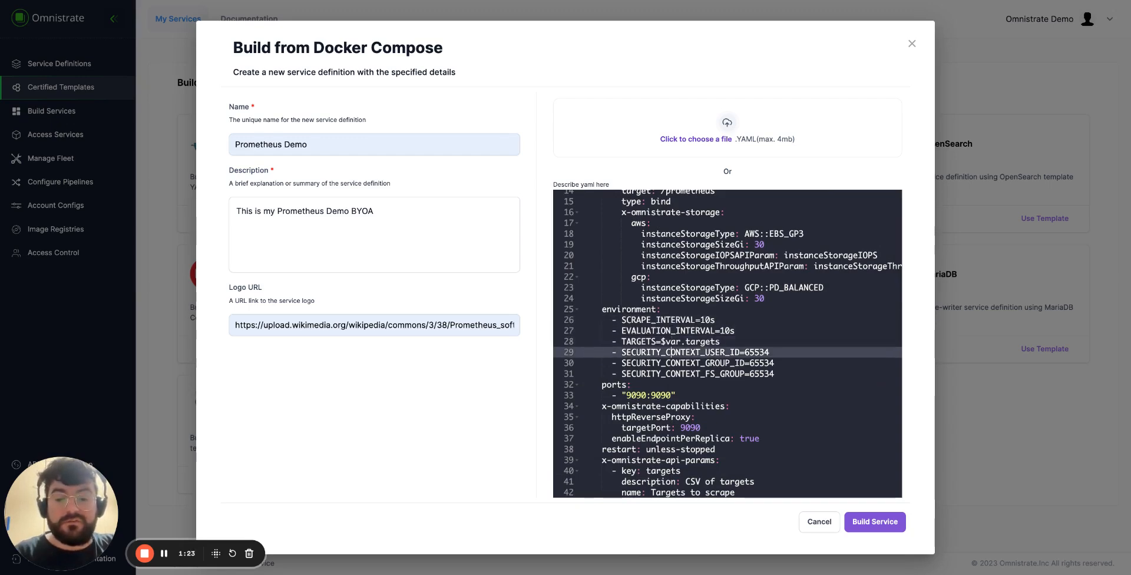
{"action": "key", "text": "Up"}
{"action": "key", "text": "Up"}
{"action": "key", "text": "Up"}
{"action": "key", "text": "Up"}
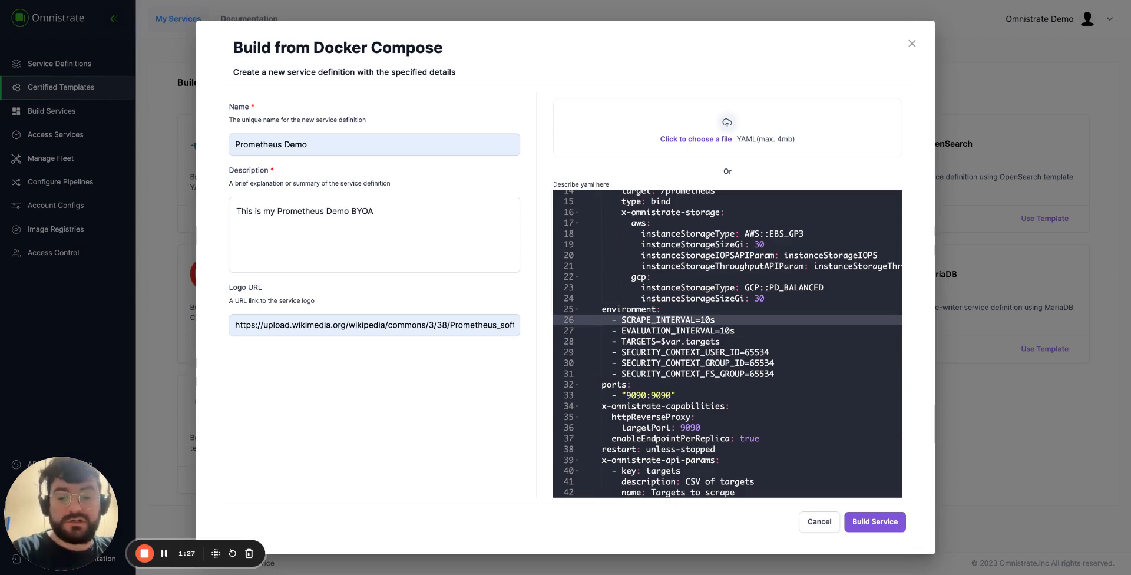
{"action": "key", "text": "Down"}
{"action": "key", "text": "Down"}
{"action": "key", "text": "Down"}
{"action": "key", "text": "Down"}
{"action": "key", "text": "Down"}
{"action": "key", "text": "Down"}
{"action": "key", "text": "Down"}
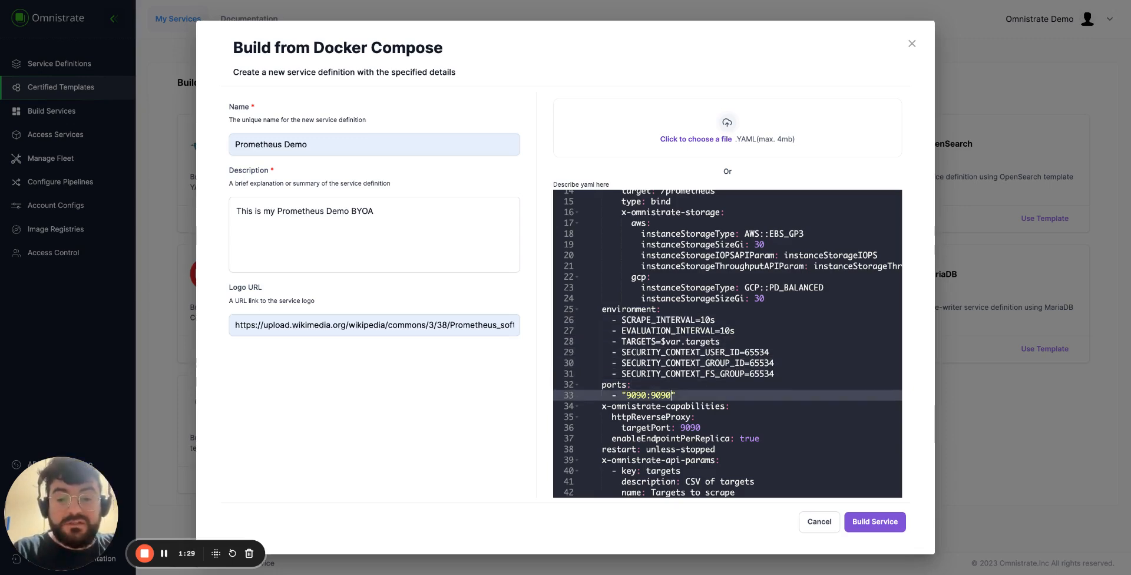
Step: Examine the API parameters for targets, instance storage IOPS and instance storage throughput through the end of the YAML
{"action": "key", "text": "Down"}
{"action": "key", "text": "Down"}
{"action": "key", "text": "Down"}
{"action": "key", "text": "Down"}
{"action": "key", "text": "Down"}
{"action": "key", "text": "Down"}
{"action": "key", "text": "Down"}
{"action": "key", "text": "Down"}
{"action": "key", "text": "Down"}
{"action": "key", "text": "Down"}
{"action": "key", "text": "Down"}
{"action": "key", "text": "Down"}
{"action": "key", "text": "Down"}
{"action": "key", "text": "Down"}
{"action": "key", "text": "Down"}
{"action": "key", "text": "Down"}
{"action": "key", "text": "Down"}
{"action": "key", "text": "Down"}
{"action": "key", "text": "Down"}
{"action": "key", "text": "Down"}
{"action": "key", "text": "Up"}
{"action": "key", "text": "Up"}
{"action": "key", "text": "Up"}
{"action": "key", "text": "Up"}
{"action": "key", "text": "Up"}
{"action": "key", "text": "Up"}
{"action": "key", "text": "Up"}
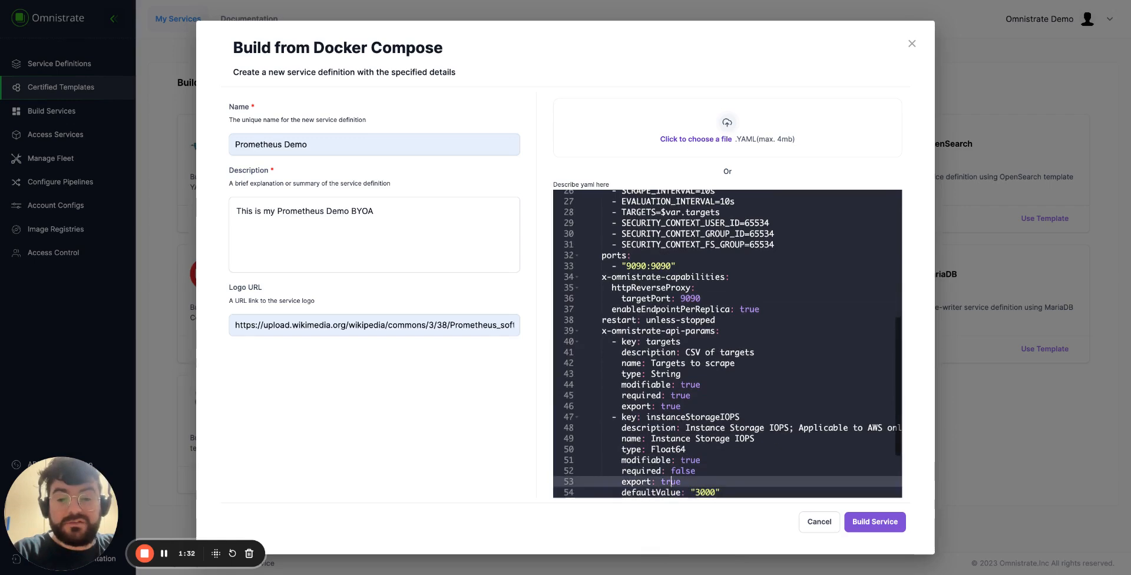
{"action": "key", "text": "Down"}
{"action": "key", "text": "Down"}
{"action": "key", "text": "Down"}
{"action": "key", "text": "Down"}
{"action": "key", "text": "Down"}
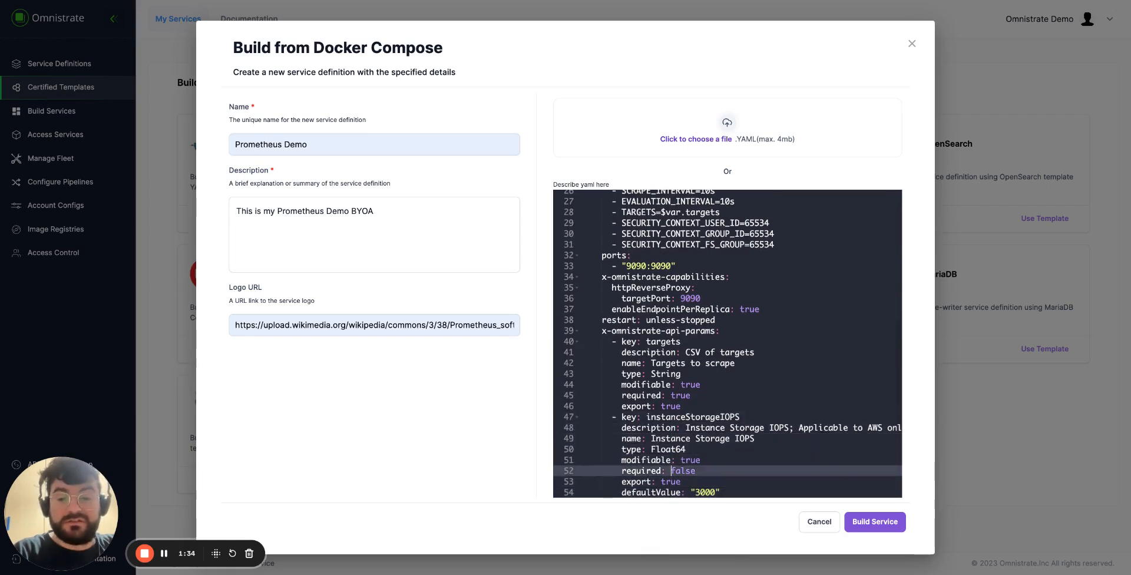
{"action": "key", "text": "Down"}
{"action": "key", "text": "Down"}
{"action": "key", "text": "Down"}
{"action": "key", "text": "Down"}
{"action": "key", "text": "Down"}
{"action": "key", "text": "Down"}
{"action": "key", "text": "Down"}
{"action": "key", "text": "Down"}
{"action": "key", "text": "Down"}
{"action": "key", "text": "Down"}
{"action": "key", "text": "End"}
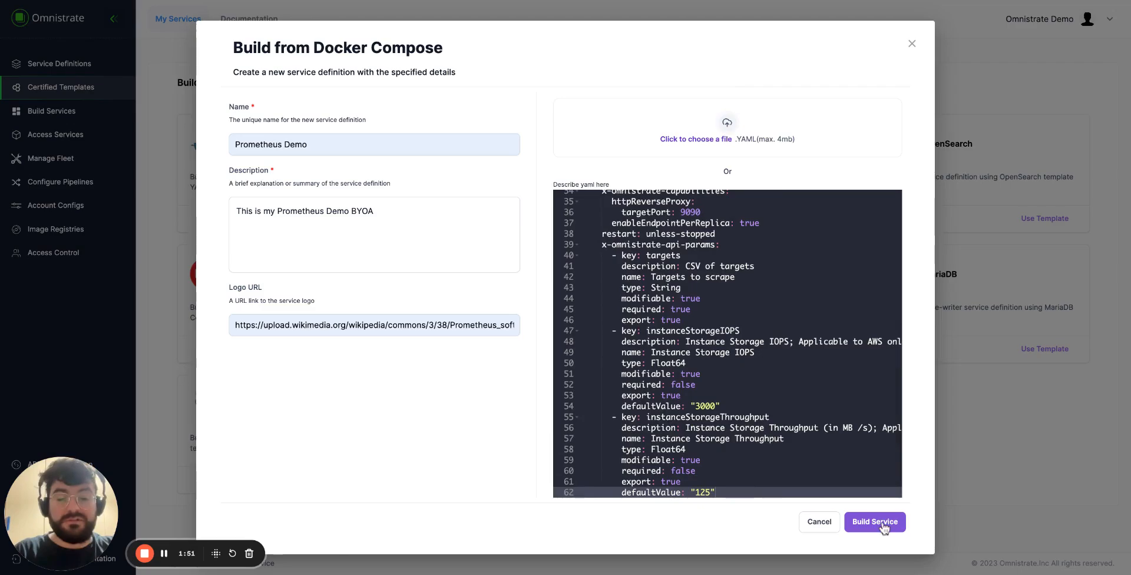
Step: Build the Prometheus Demo service from the completed compose definition
{"action": "left_click", "coordinate": [875, 521]}
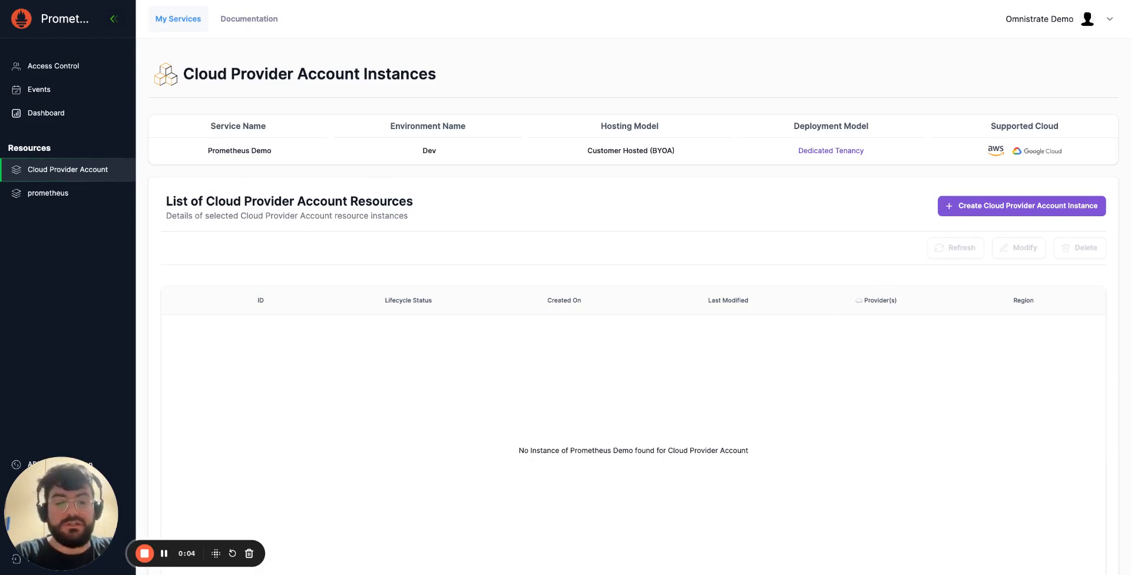
Step: Begin a new Cloud Provider Account instance and paste the AWS bootstrap role ARN
{"action": "left_click", "coordinate": [998, 207]}
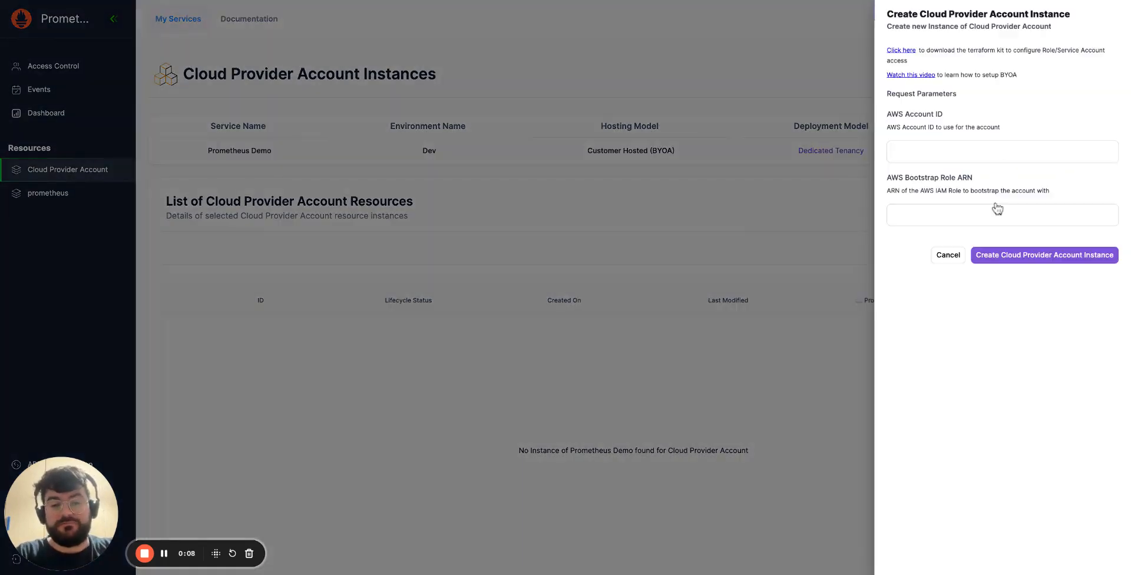
{"action": "left_click", "coordinate": [930, 216]}
{"action": "key", "text": "ctrl+v"}
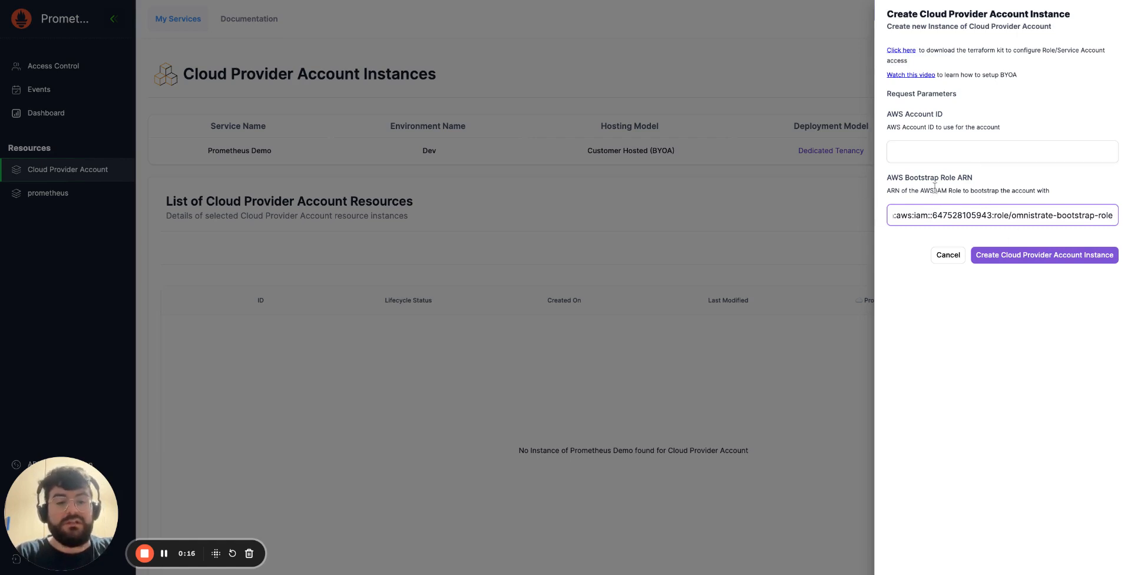
Step: Fill in the AWS account ID by trimming a pasted copy of the role ARN, and create the cloud provider account instance
{"action": "left_click", "coordinate": [938, 150]}
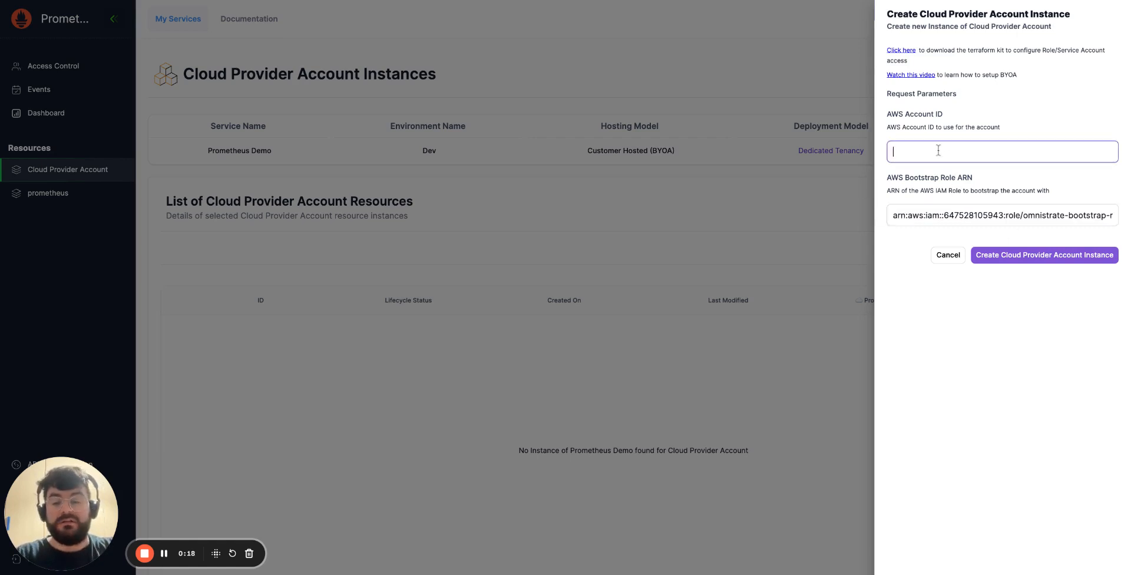
{"action": "key", "text": "super+v"}
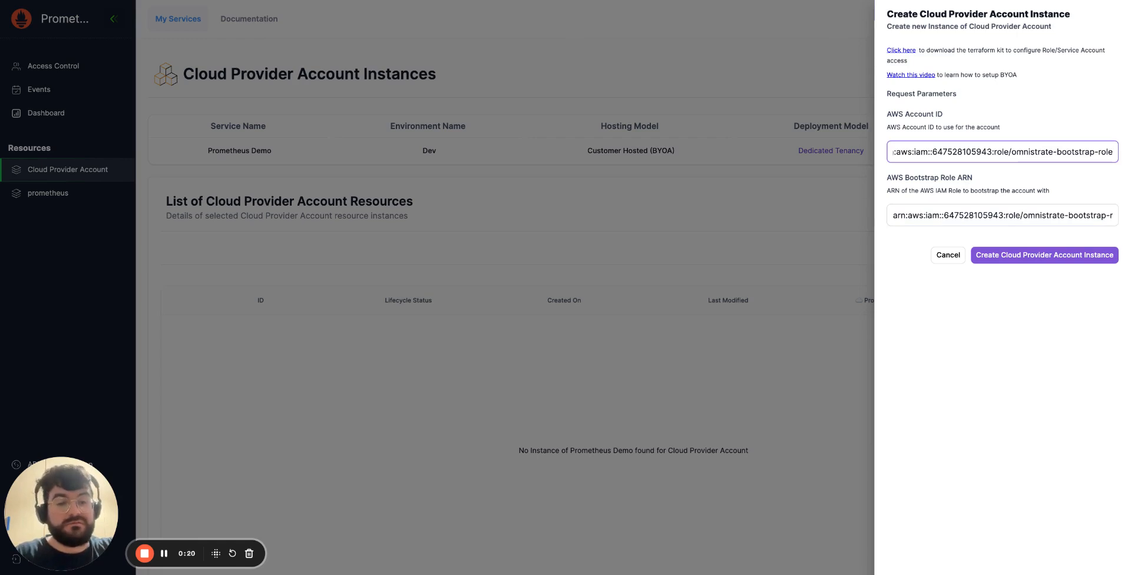
{"action": "key", "text": "super+shift+Left"}
{"action": "key", "text": "BackSpace"}
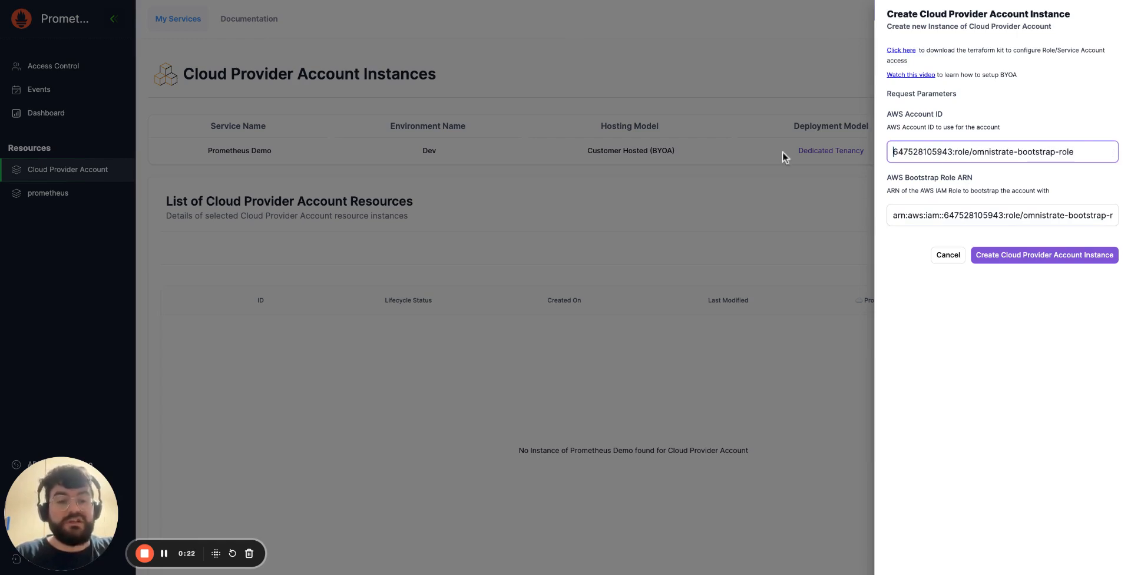
{"action": "double_click", "coordinate": [951, 152]}
{"action": "key", "text": "ctrl+c"}
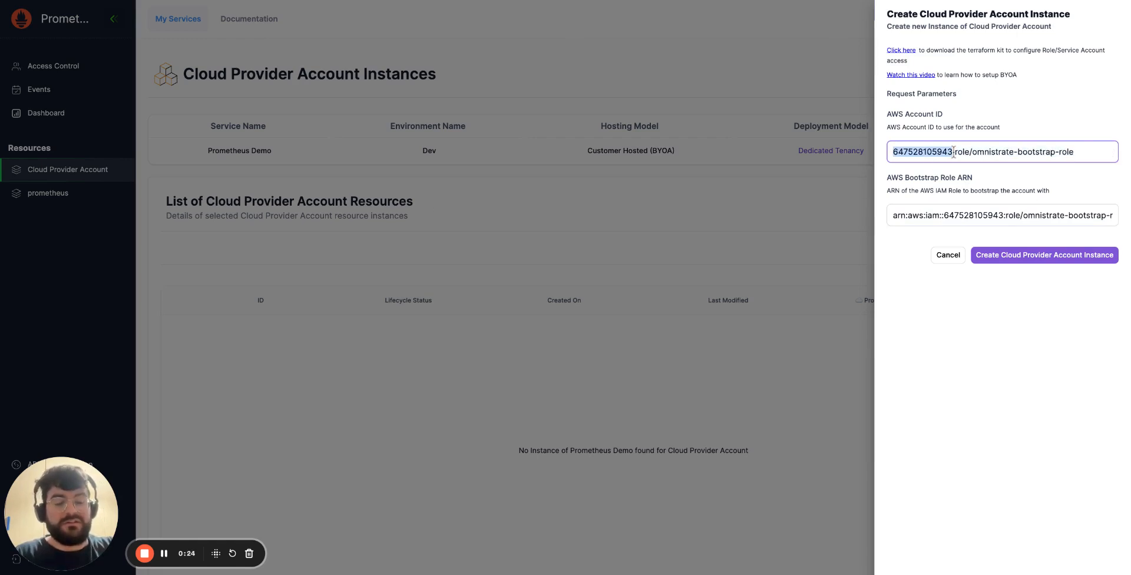
{"action": "left_click_drag", "start_coordinate": [1098, 152], "coordinate": [951, 150]}
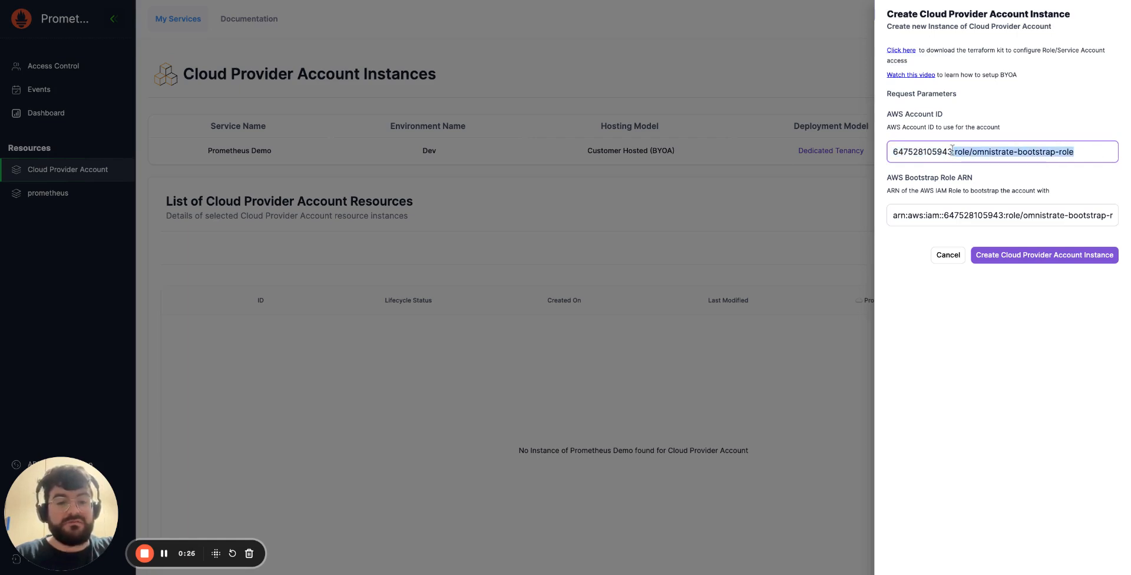
{"action": "key", "text": "BackSpace"}
{"action": "left_click", "coordinate": [1029, 171]}
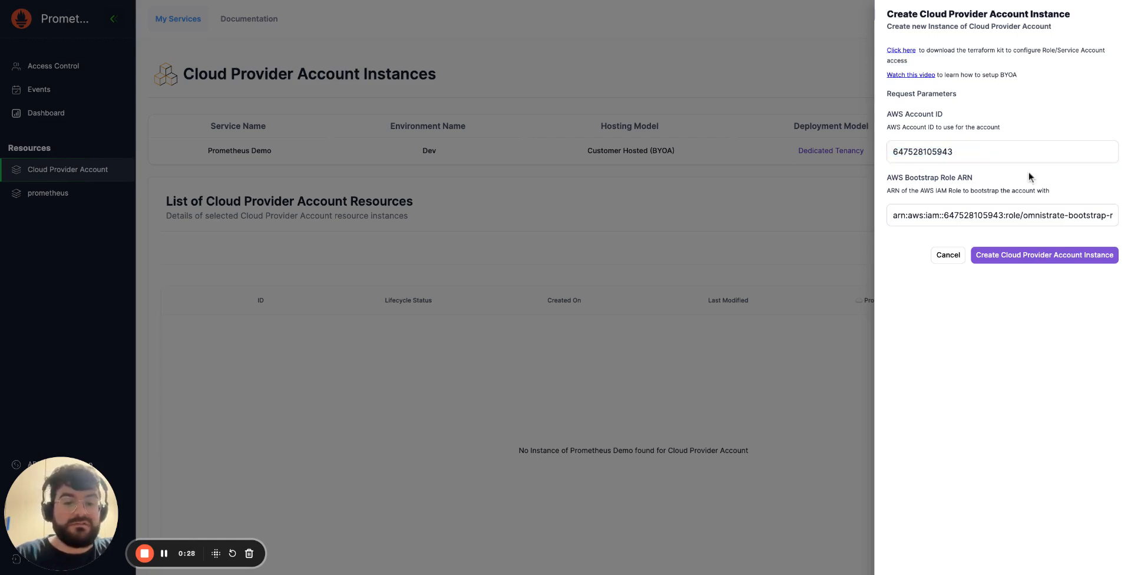
{"action": "left_click", "coordinate": [1046, 259]}
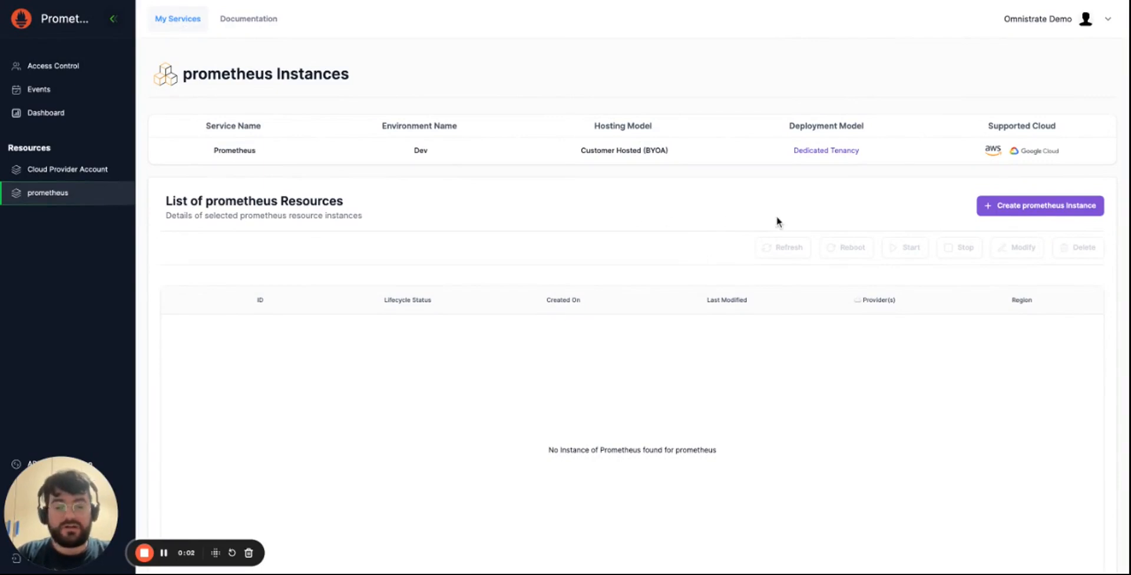
Step: Begin a new prometheus instance on Amazon Web Services in aws - eu-west-1 with account config instance-t1zr3lr5v
{"action": "left_click", "coordinate": [1019, 211]}
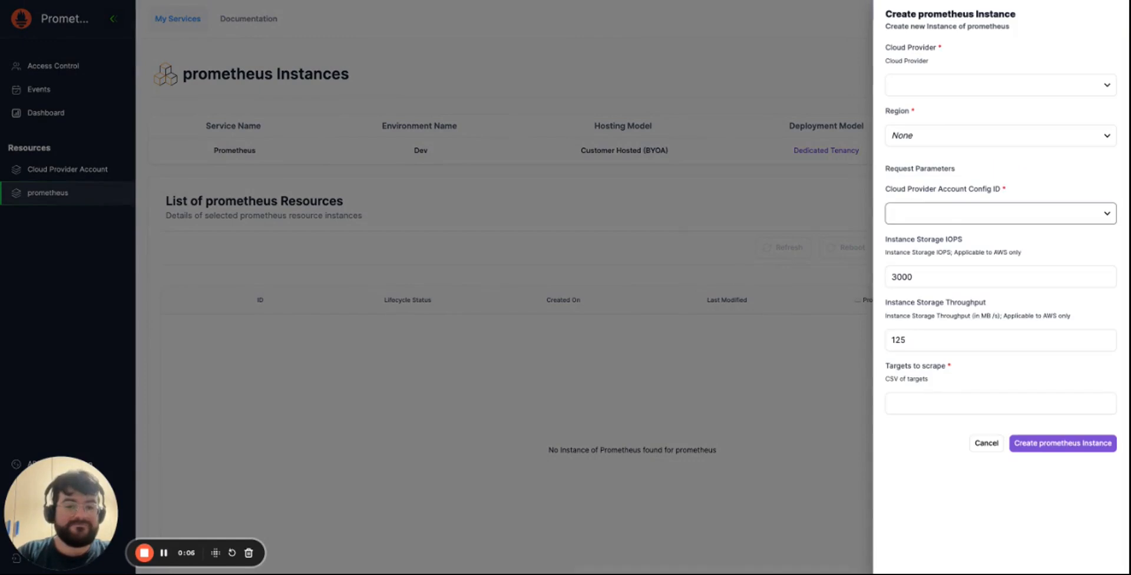
{"action": "left_click", "coordinate": [1000, 87]}
{"action": "left_click", "coordinate": [979, 109]}
{"action": "left_click", "coordinate": [980, 142]}
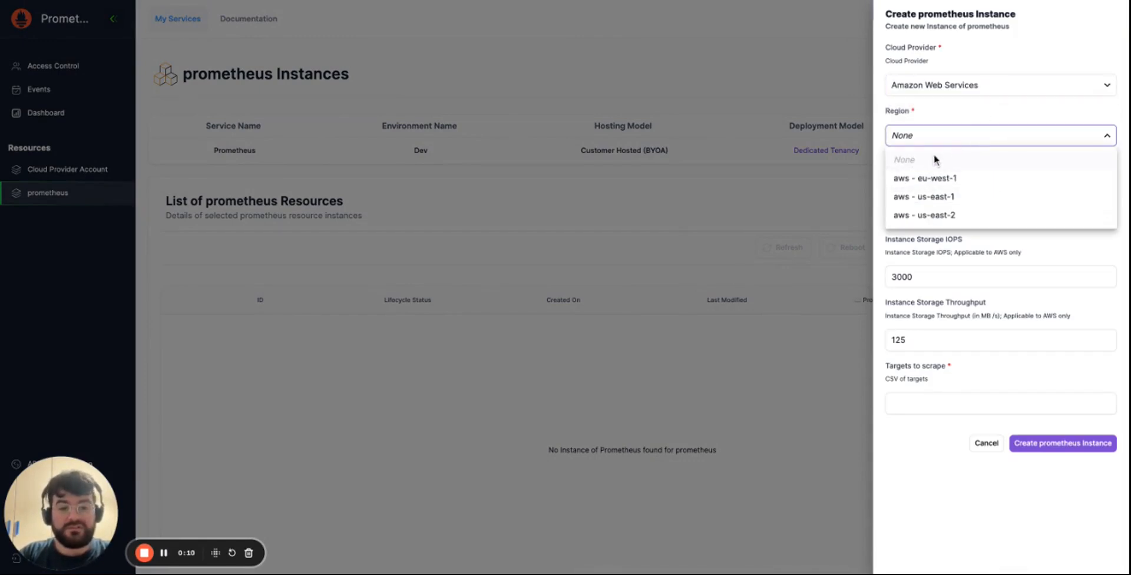
{"action": "left_click", "coordinate": [997, 179]}
{"action": "left_click", "coordinate": [976, 214]}
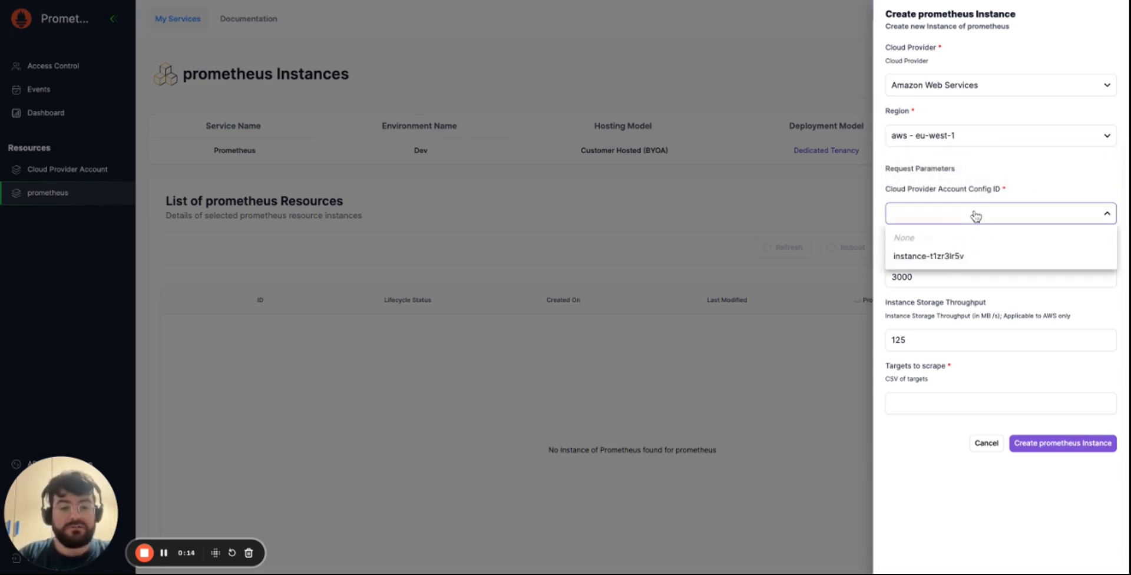
{"action": "left_click", "coordinate": [964, 263]}
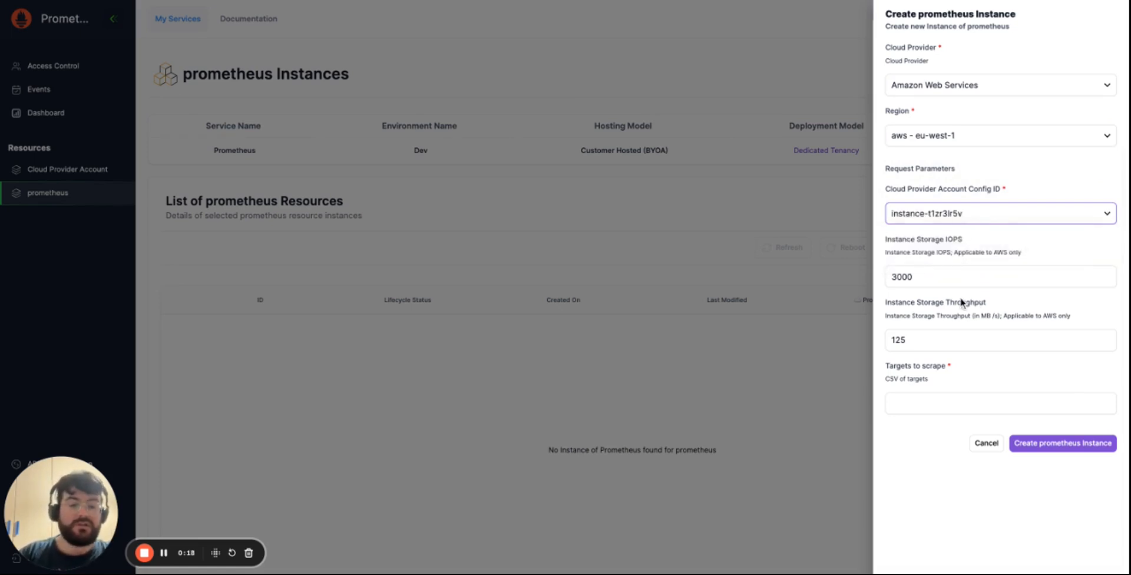
Step: Set the prometheus instance's targets to scrape to localhost:9090
{"action": "left_click", "coordinate": [925, 400]}
{"action": "type", "text": "localhost:9090"}
{"action": "left_click", "coordinate": [927, 440]}
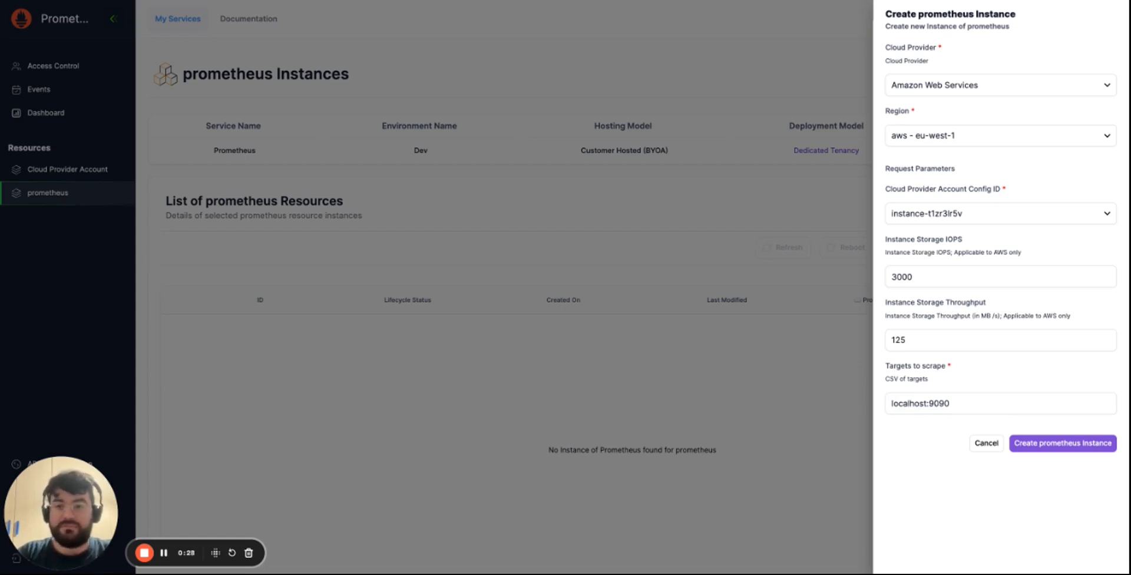
Step: Create the prometheus instance with the entered settings
{"action": "left_click", "coordinate": [1066, 442]}
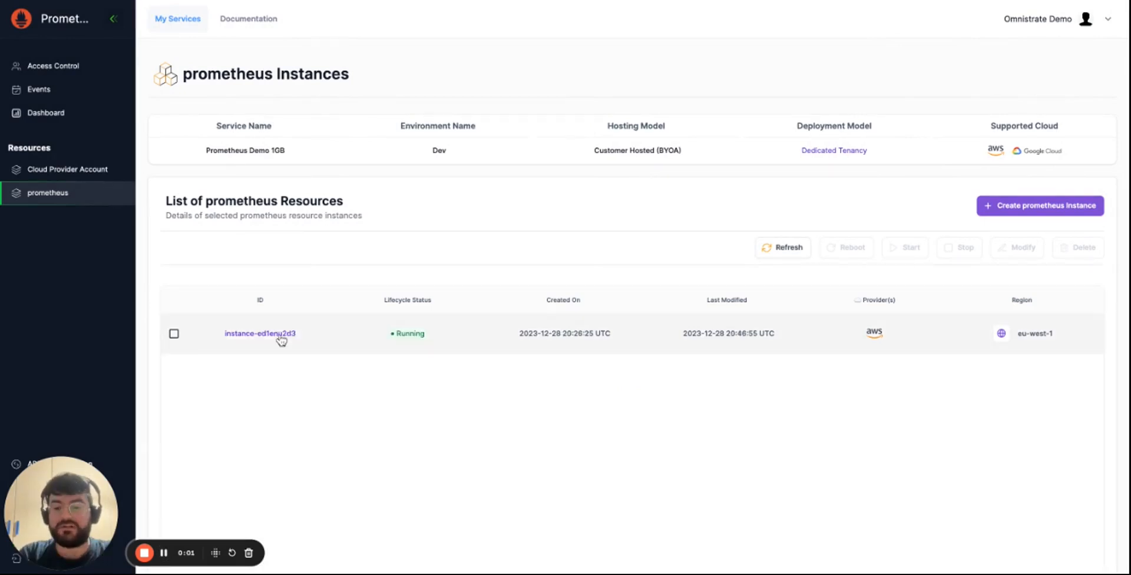
Step: Open the running prometheus instance and examine all its endpoints and ports, its nodes, metrics and logs
{"action": "left_click", "coordinate": [281, 334]}
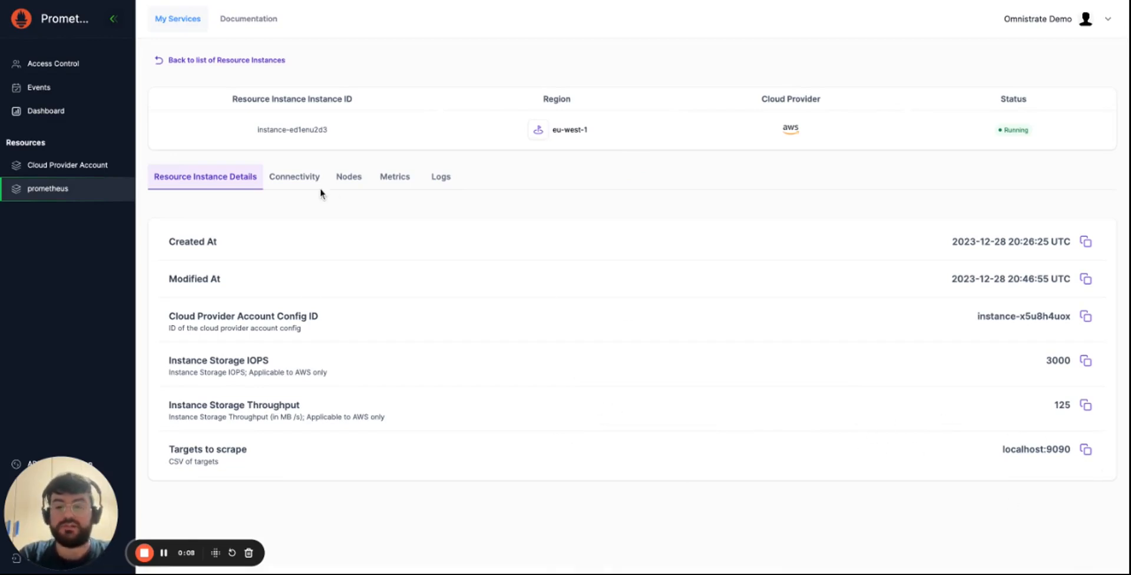
{"action": "left_click", "coordinate": [297, 182]}
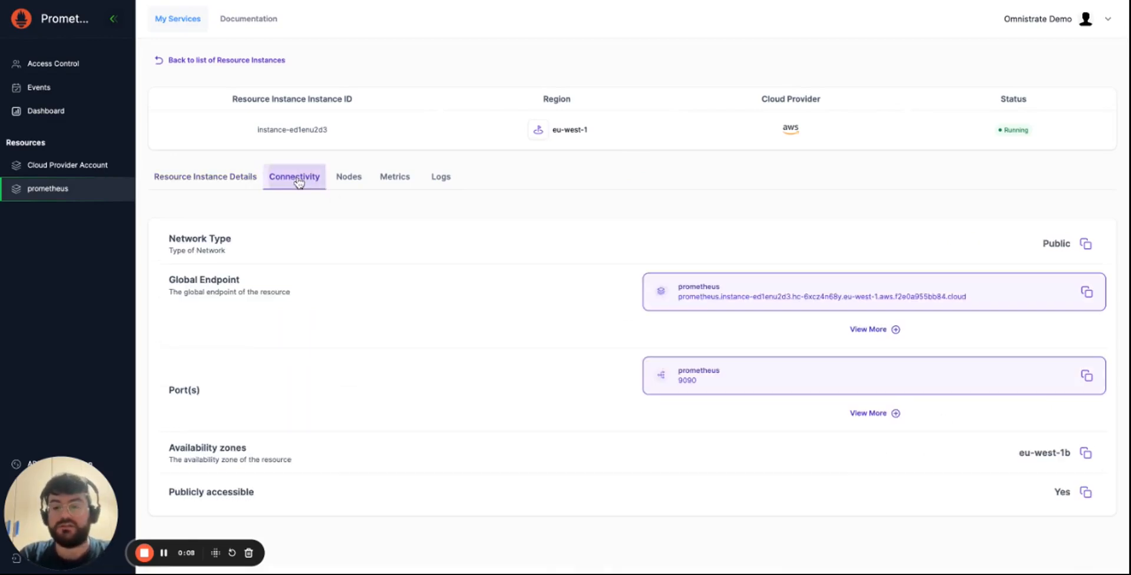
{"action": "left_click", "coordinate": [906, 335]}
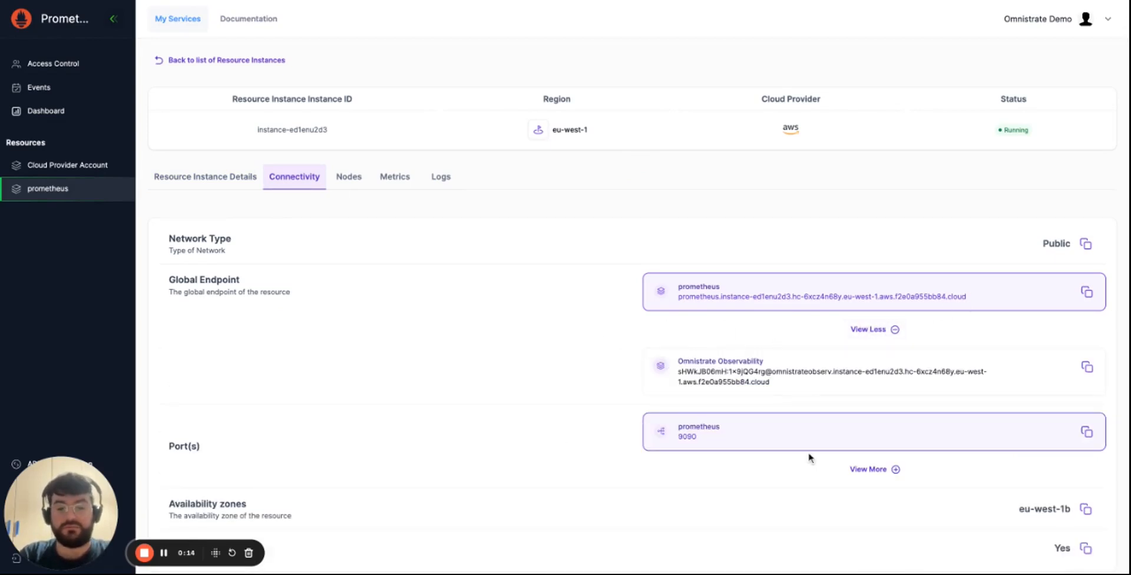
{"action": "left_click", "coordinate": [871, 473]}
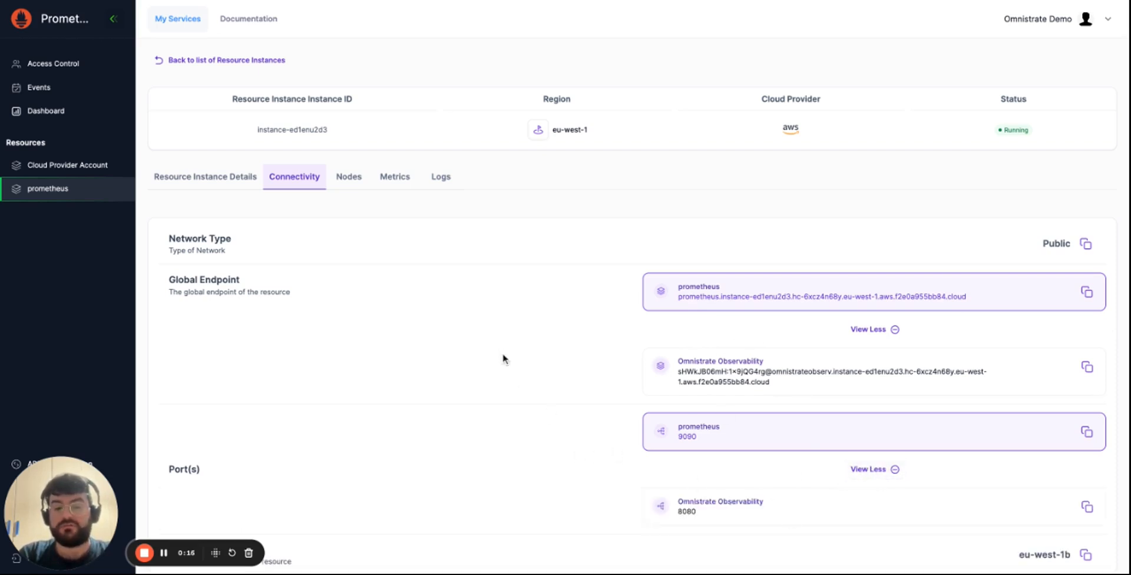
{"action": "left_click", "coordinate": [351, 184]}
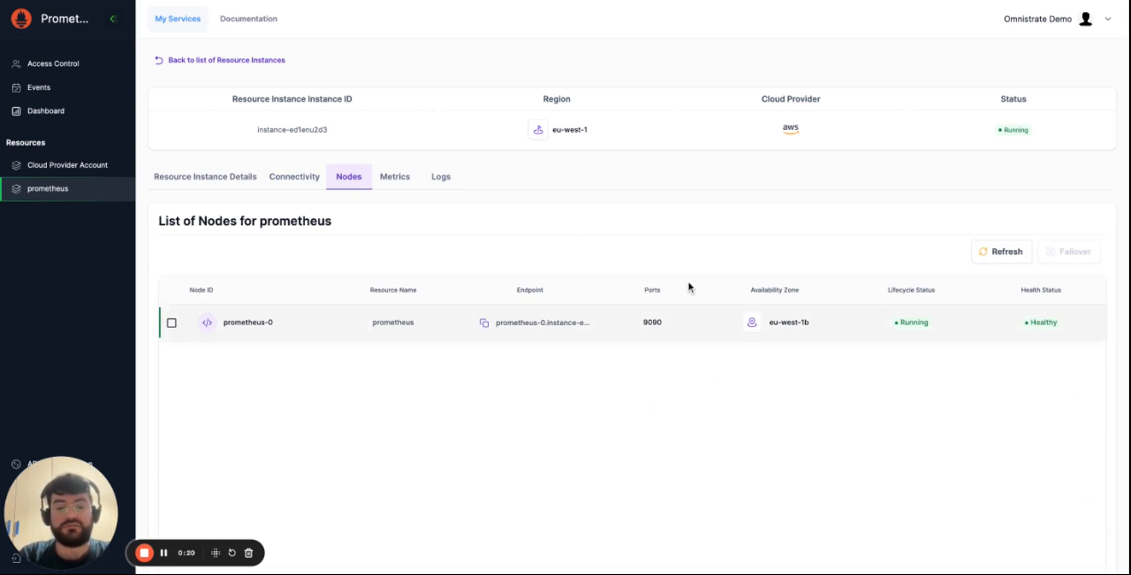
{"action": "left_click", "coordinate": [394, 180]}
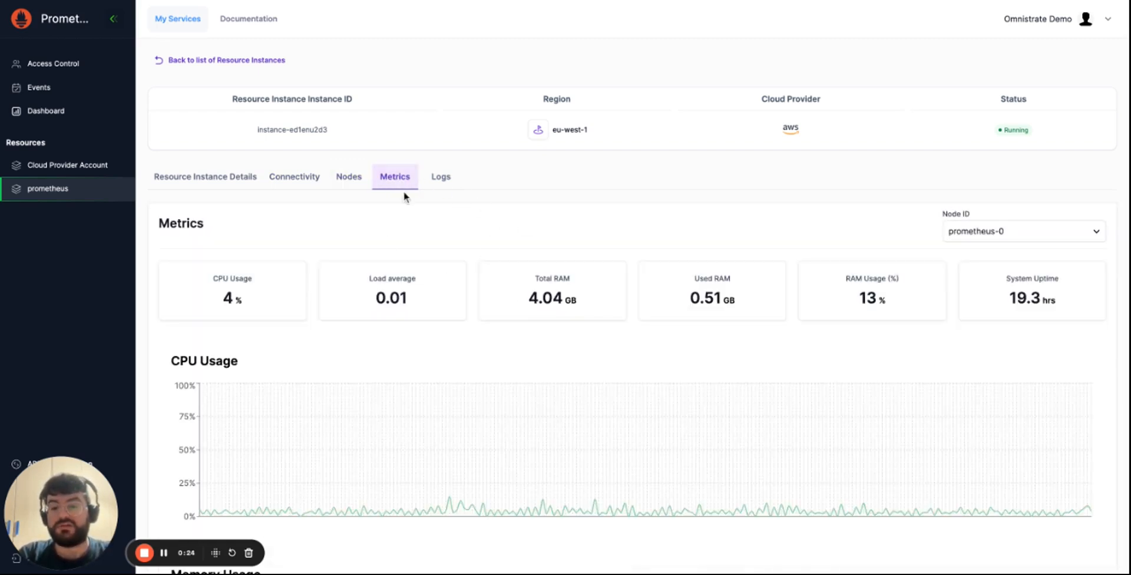
{"action": "left_click", "coordinate": [442, 180]}
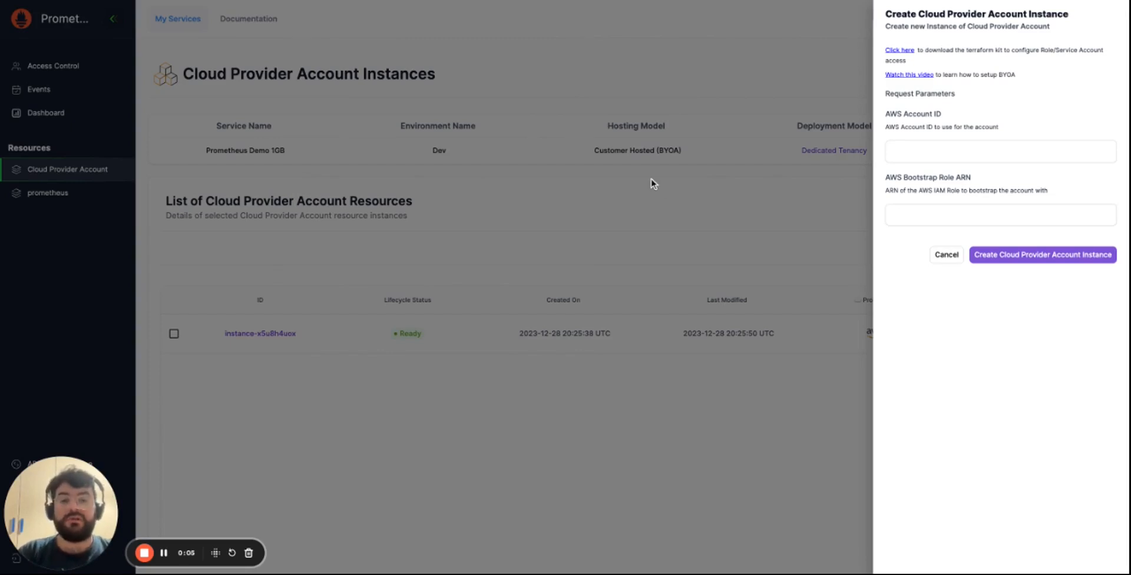
Step: Download the terraform kit for role access and change into the tf-BYOA-setup directory in the terminal
{"action": "left_click", "coordinate": [905, 51]}
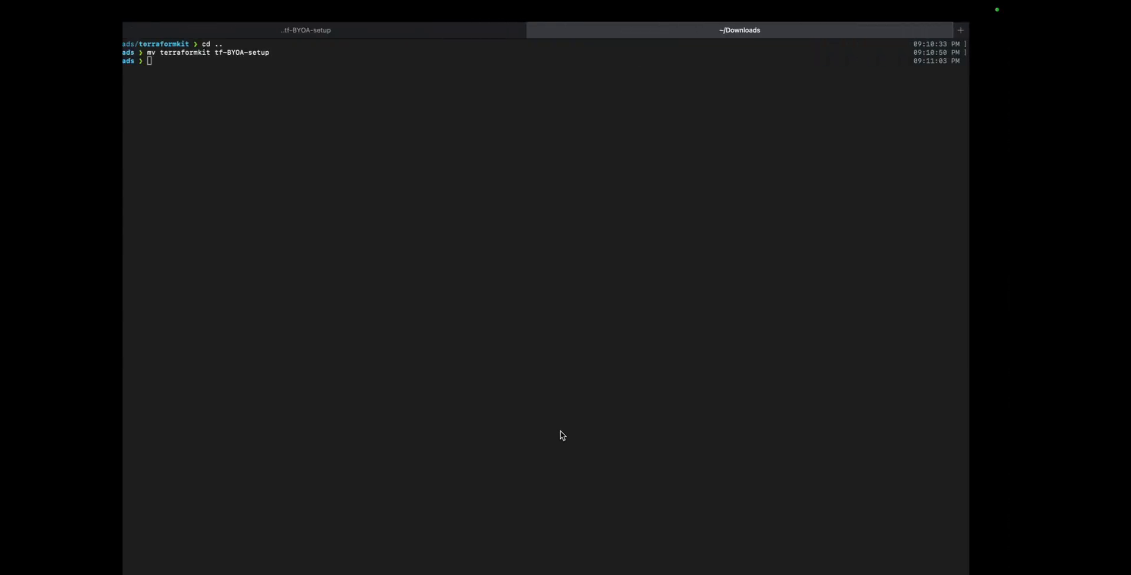
{"action": "type", "text": "ll"}
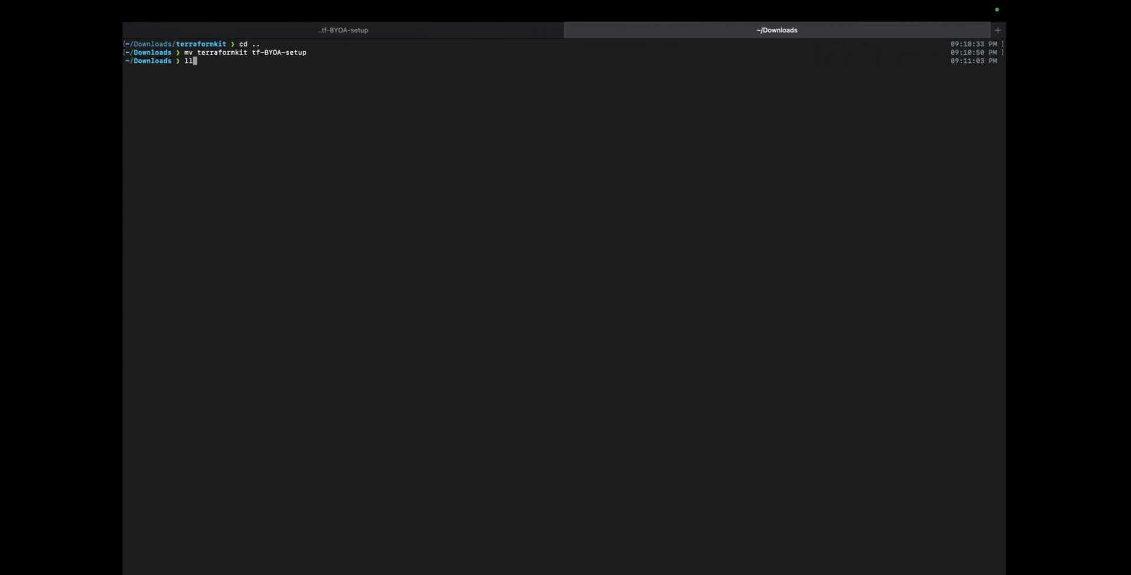
{"action": "type", "text": " tf"}
{"action": "key", "text": "Tab"}
{"action": "key", "text": "Return"}
Step: Initialize the Terraform working directory with terraform init
{"action": "type", "text": "terraform ini"}
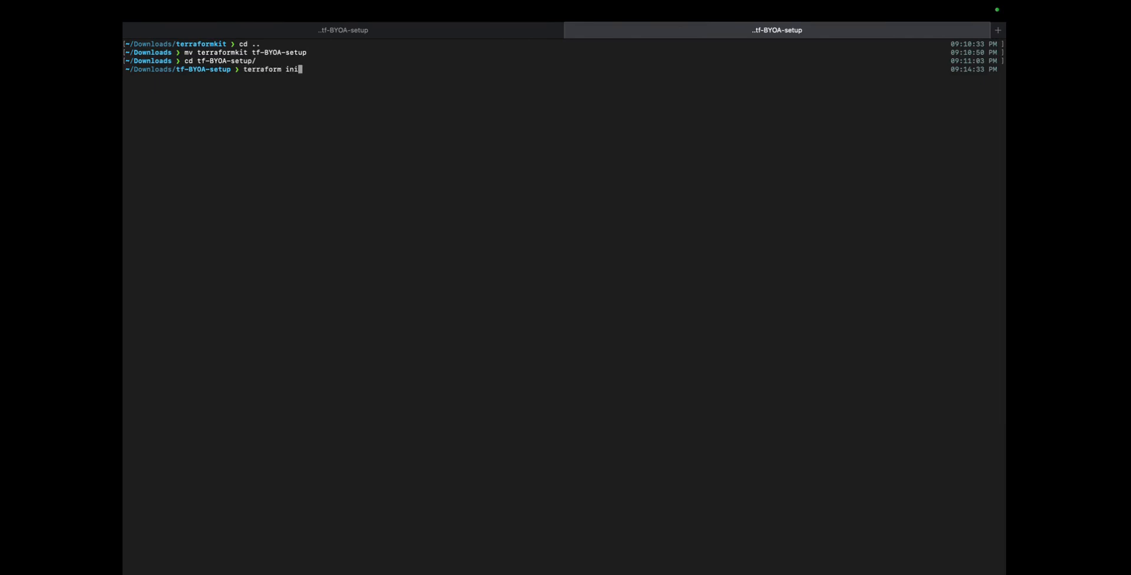
{"action": "type", "text": "t"}
{"action": "key", "text": "Return"}
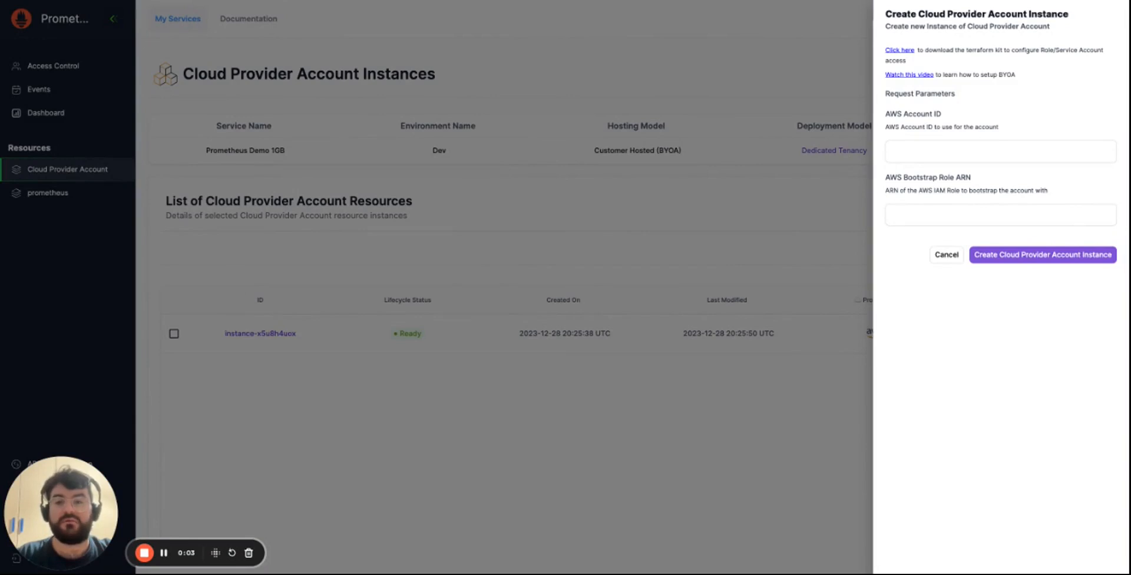
Step: Paste the AWS bootstrap role ARN and fill in the AWS account ID for the new cloud provider account instance
{"action": "left_click", "coordinate": [1020, 219]}
{"action": "key", "text": "ctrl+v"}
{"action": "left_click", "coordinate": [955, 151]}
{"action": "key", "text": "ctrl+v"}
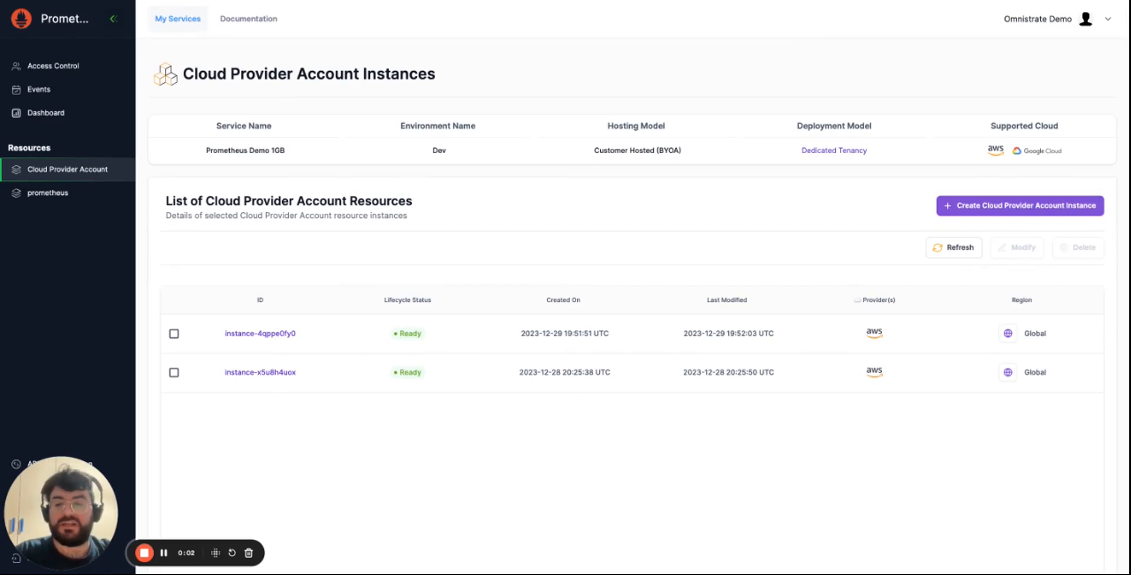
Step: Begin a new prometheus instance on Amazon Web Services in aws - us-east-1 with account config instance-4qppe0fy0
{"action": "left_click", "coordinate": [71, 196]}
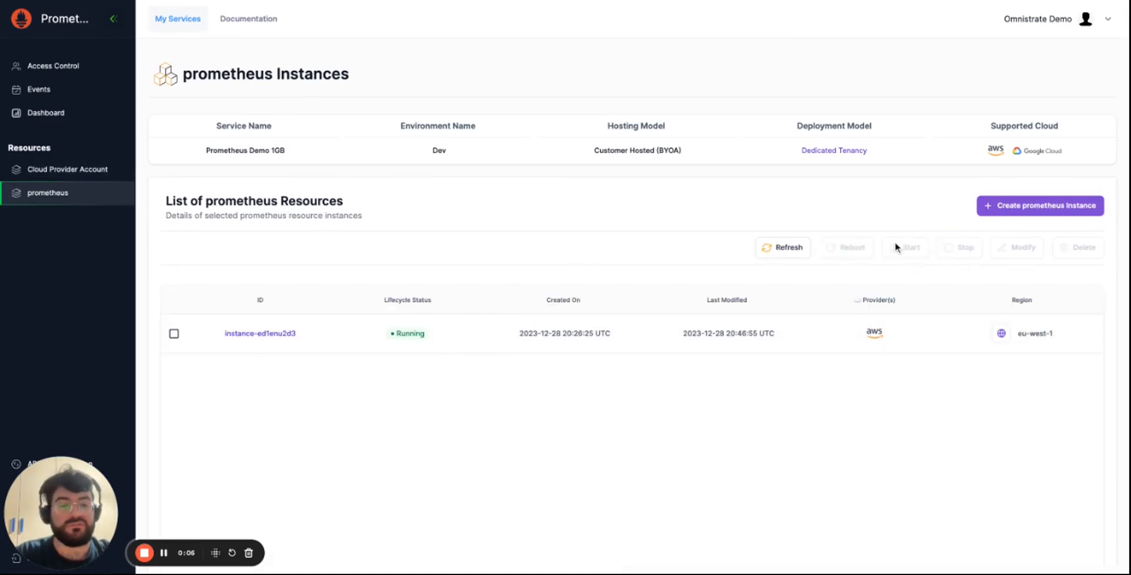
{"action": "left_click", "coordinate": [1011, 210]}
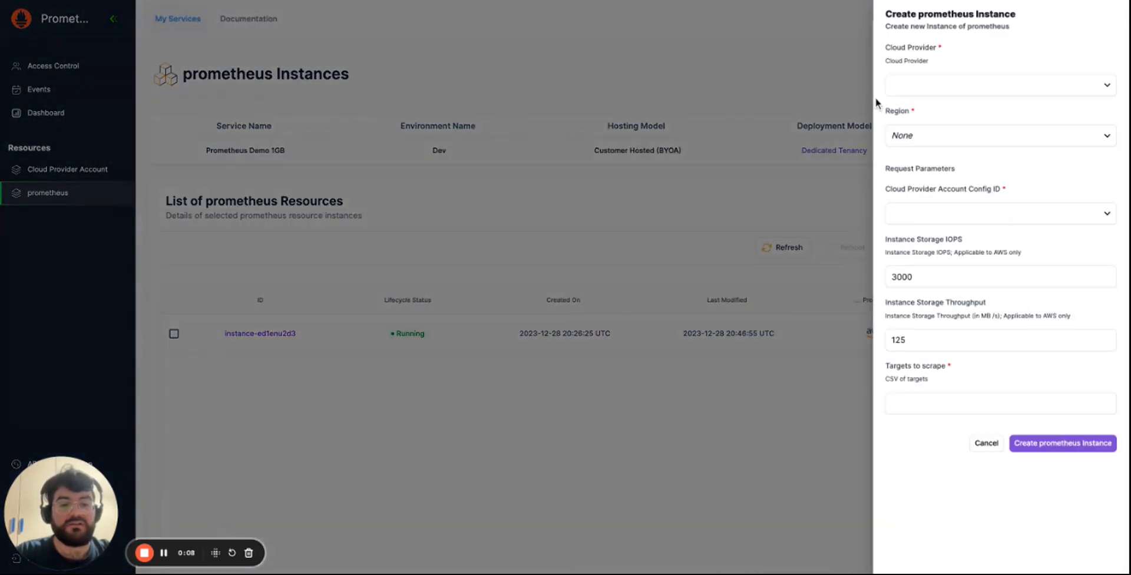
{"action": "left_click", "coordinate": [973, 87]}
{"action": "left_click", "coordinate": [952, 111]}
{"action": "left_click", "coordinate": [975, 141]}
{"action": "left_click", "coordinate": [979, 196]}
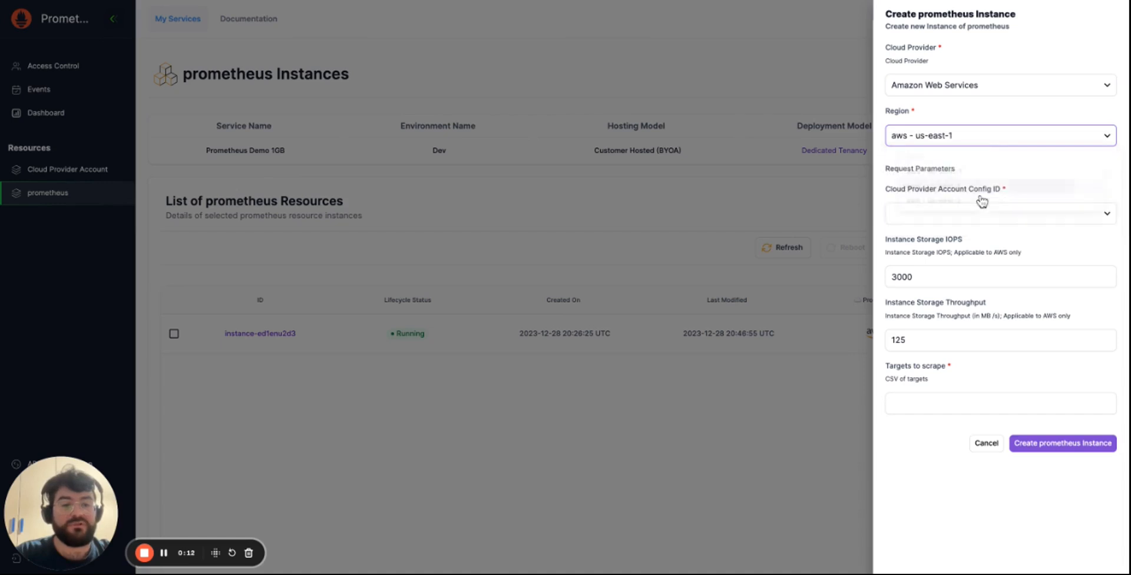
{"action": "left_click", "coordinate": [970, 217]}
{"action": "left_click", "coordinate": [972, 257]}
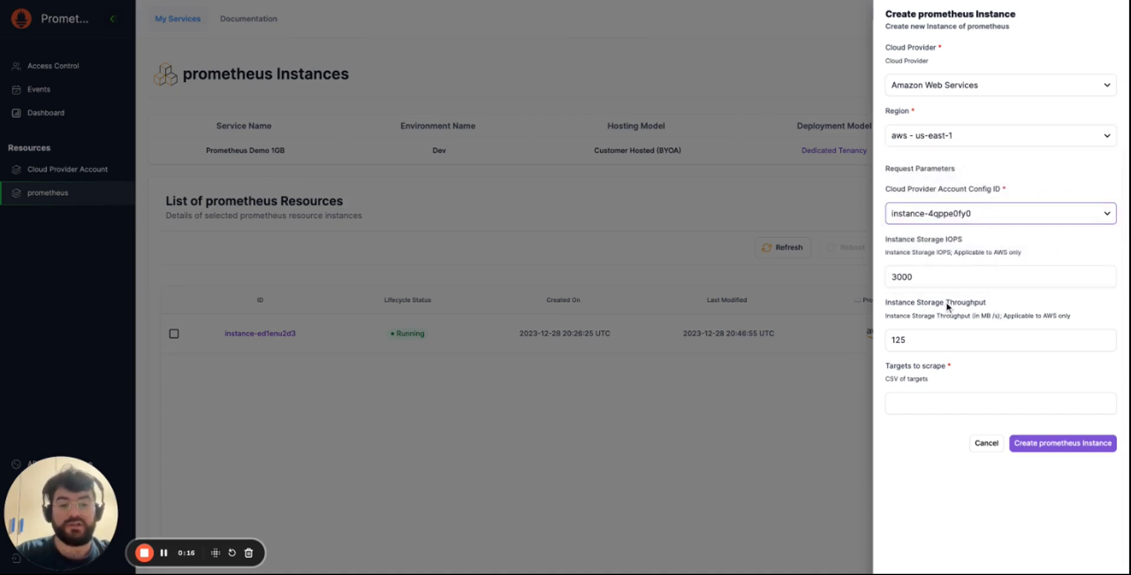
Step: Set the targets to scrape to localhost:9090 and create the prometheus instance
{"action": "left_click", "coordinate": [921, 403]}
{"action": "left_click", "coordinate": [898, 420]}
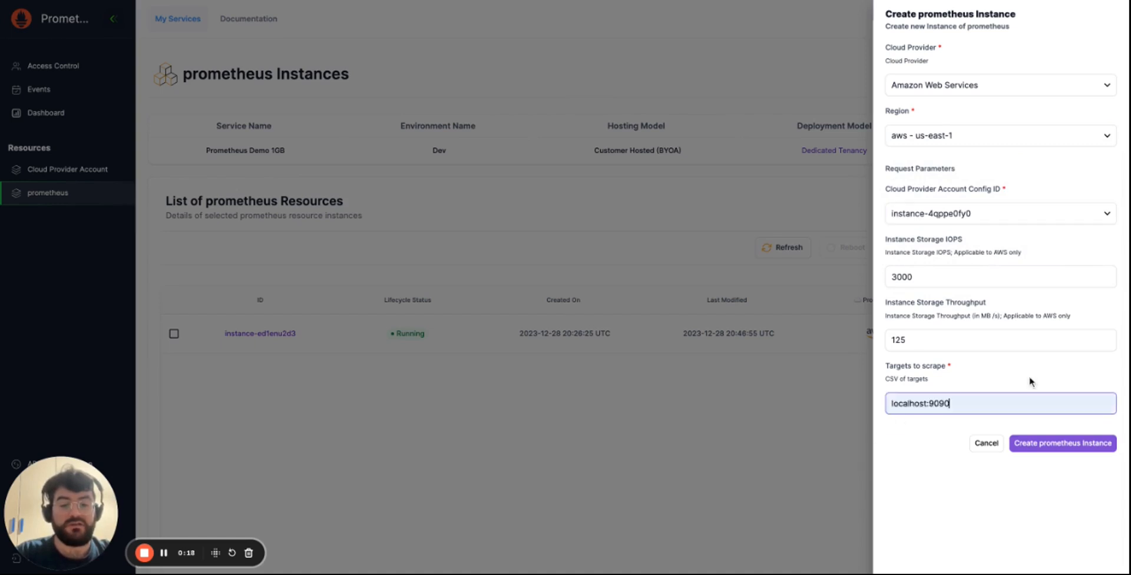
{"action": "left_click", "coordinate": [1062, 446]}
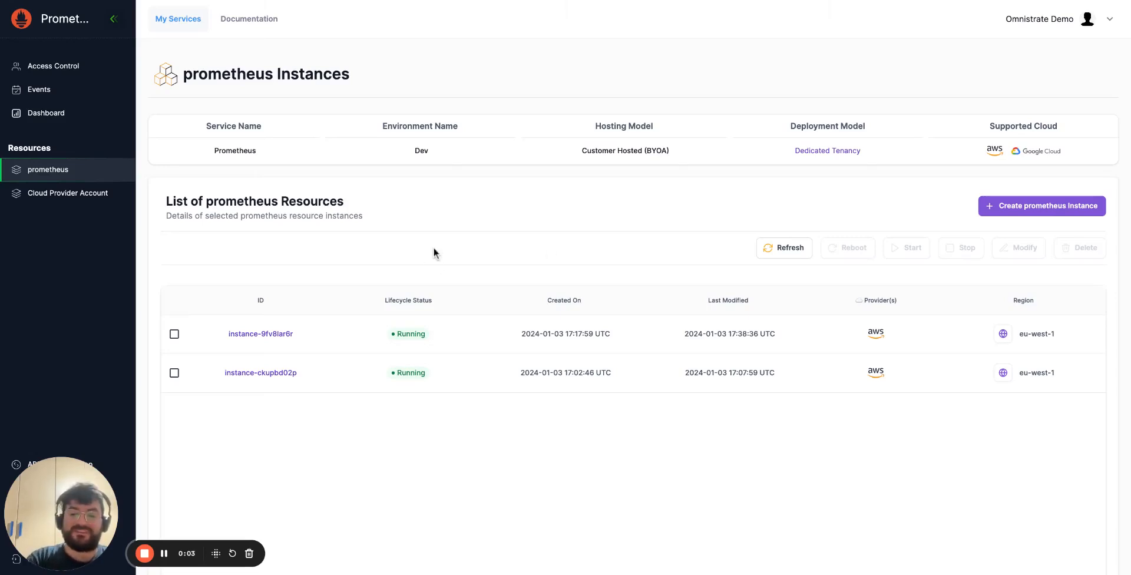
Step: Open prometheus instance-9fv8lar6r and examine its logs, metrics, nodes and resource details
{"action": "left_click", "coordinate": [278, 335]}
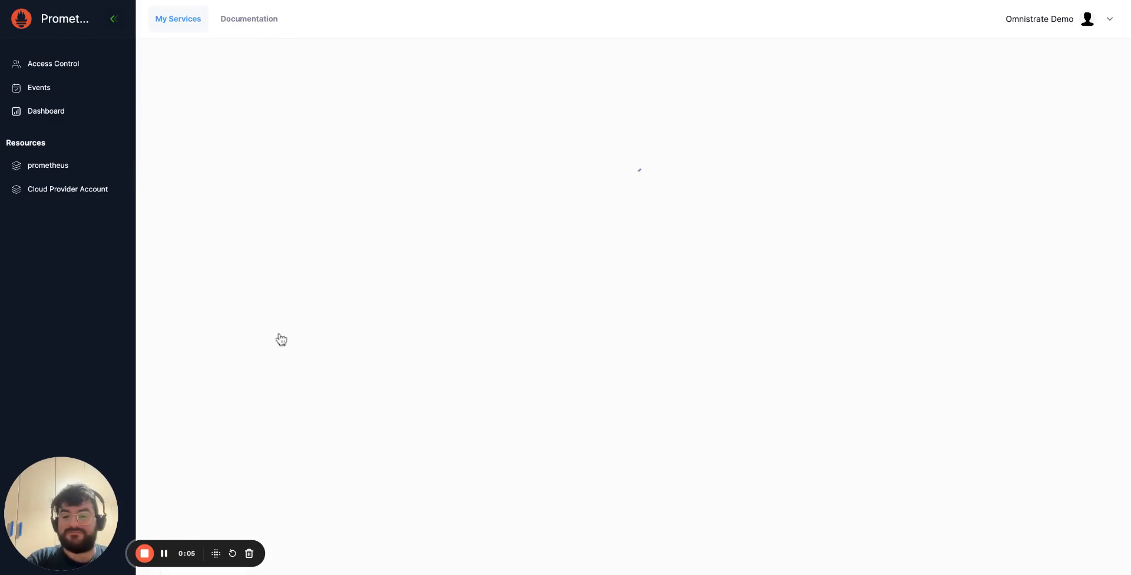
{"action": "left_click", "coordinate": [457, 177]}
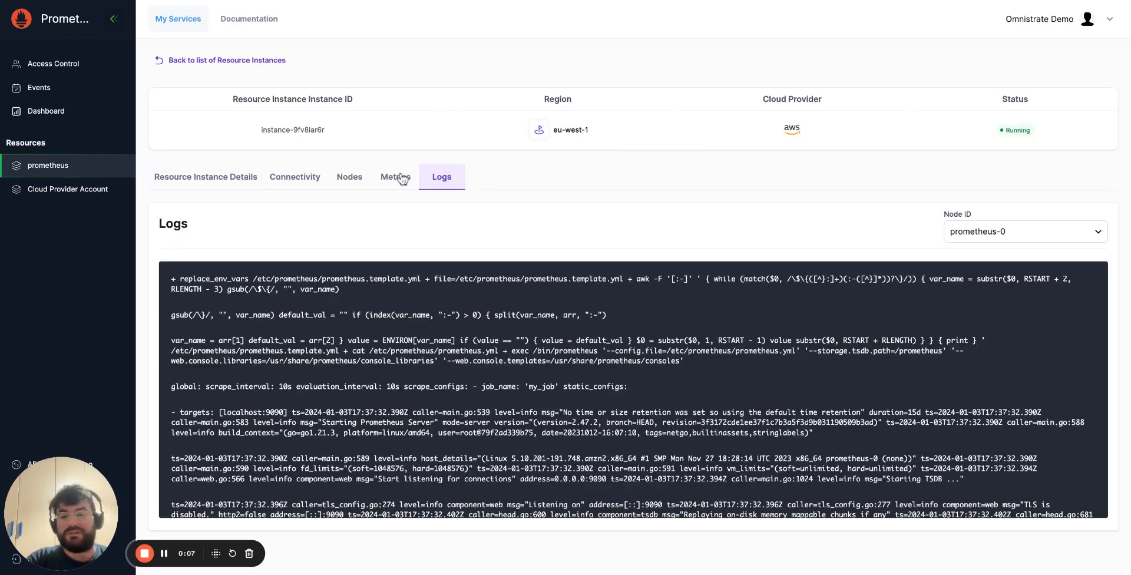
{"action": "left_click", "coordinate": [401, 177]}
{"action": "left_click", "coordinate": [350, 178]}
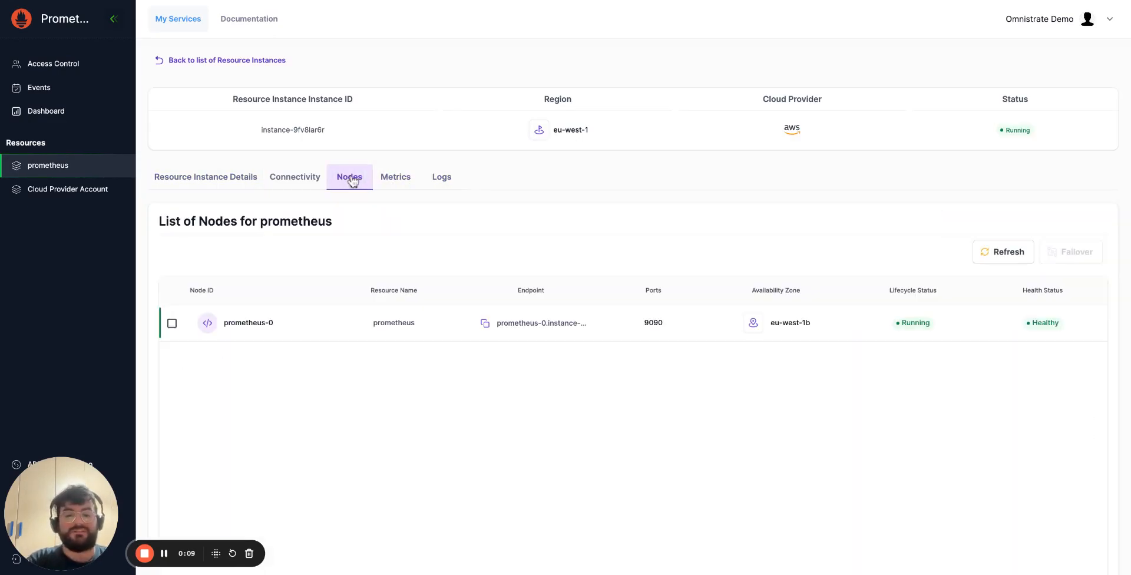
{"action": "left_click", "coordinate": [195, 177]}
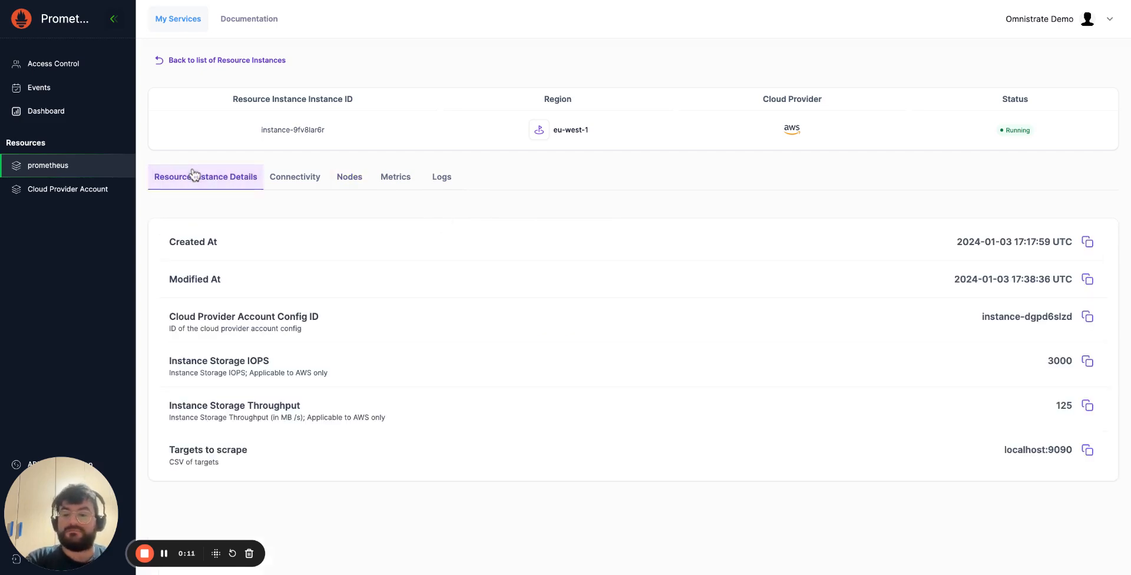
{"action": "left_click", "coordinate": [82, 195]}
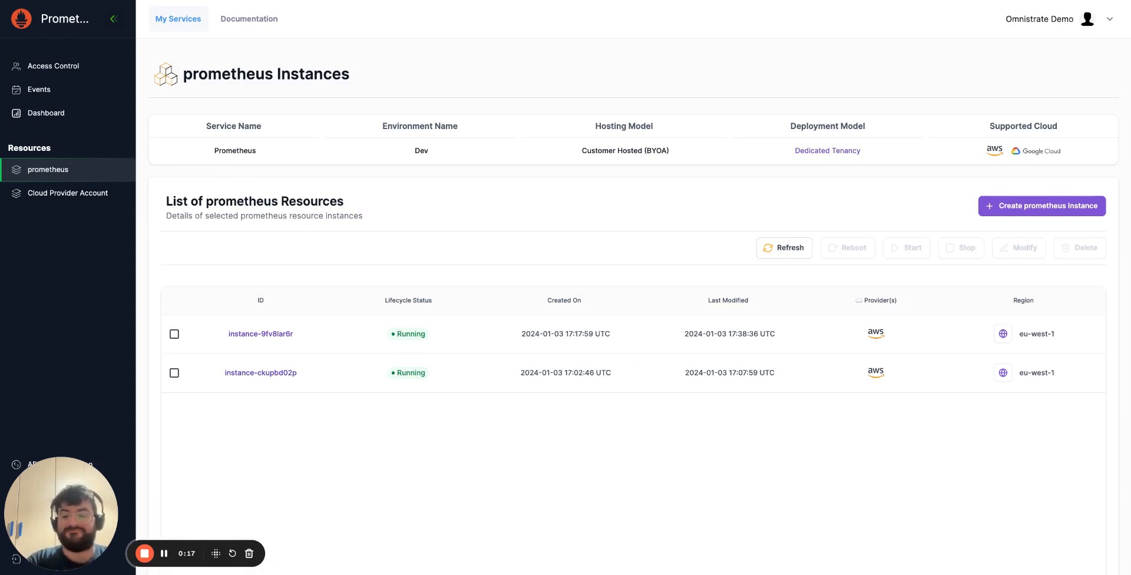
{"action": "left_click", "coordinate": [144, 553]}
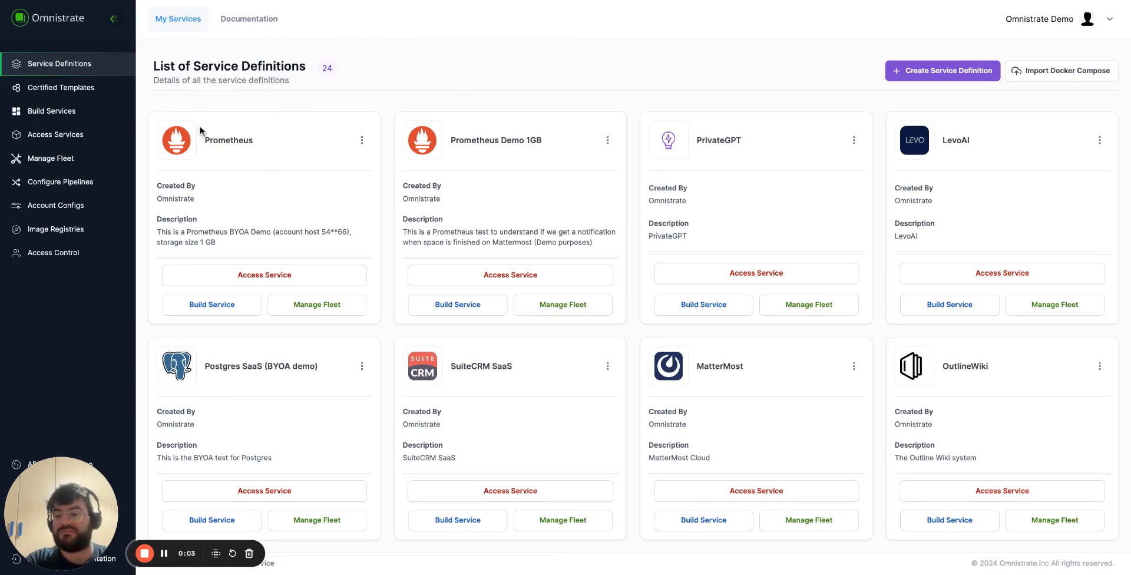
Step: Open the Prometheus service's product tier for building and examine the API parameters of its prometheus service component
{"action": "left_click", "coordinate": [59, 116]}
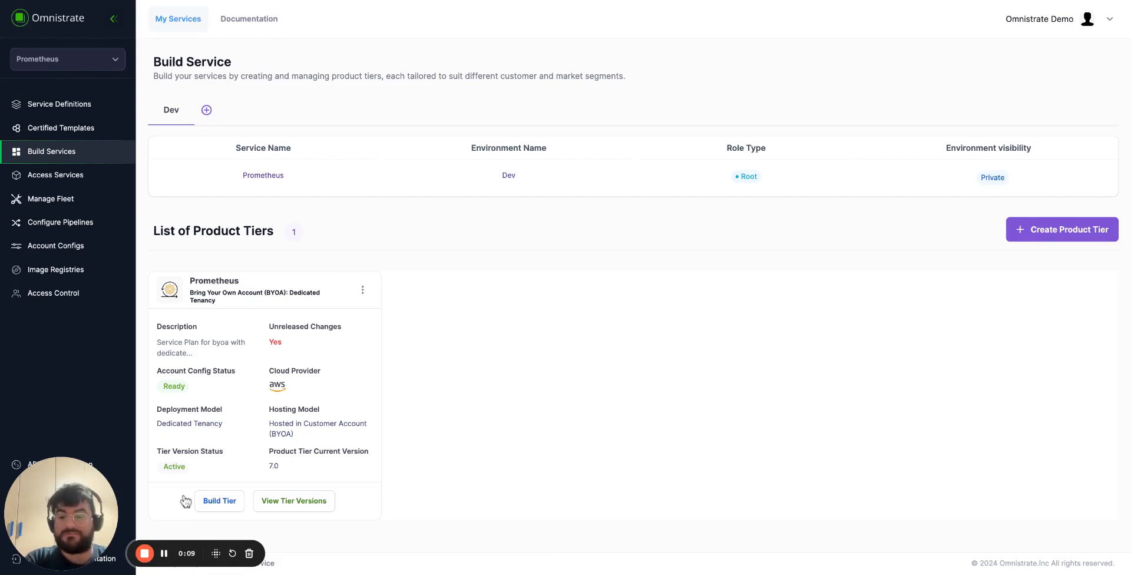
{"action": "left_click", "coordinate": [228, 502]}
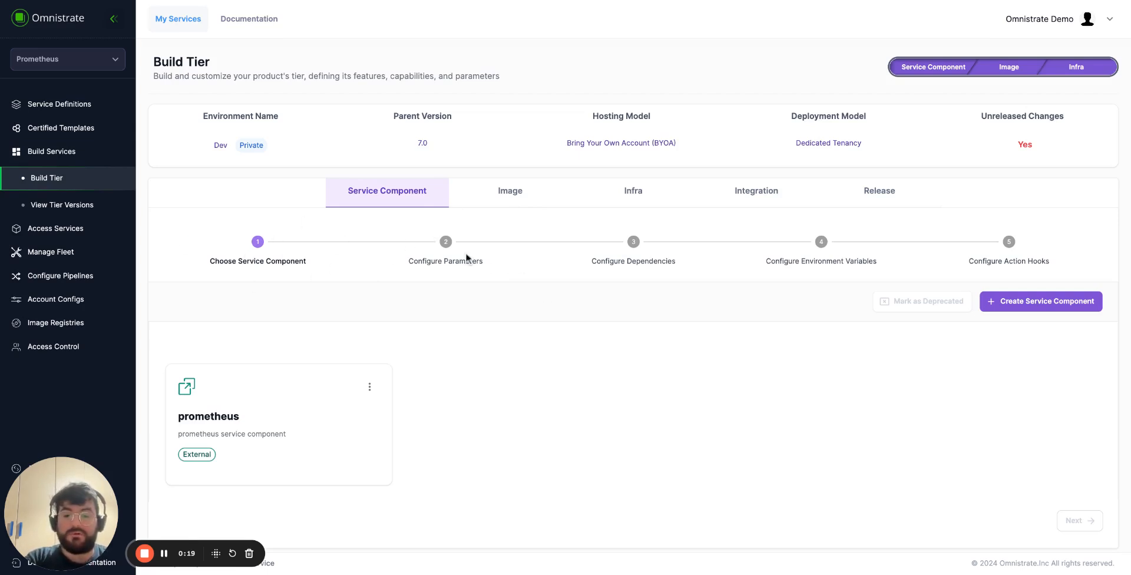
{"action": "left_click", "coordinate": [306, 415]}
{"action": "left_click", "coordinate": [1080, 538]}
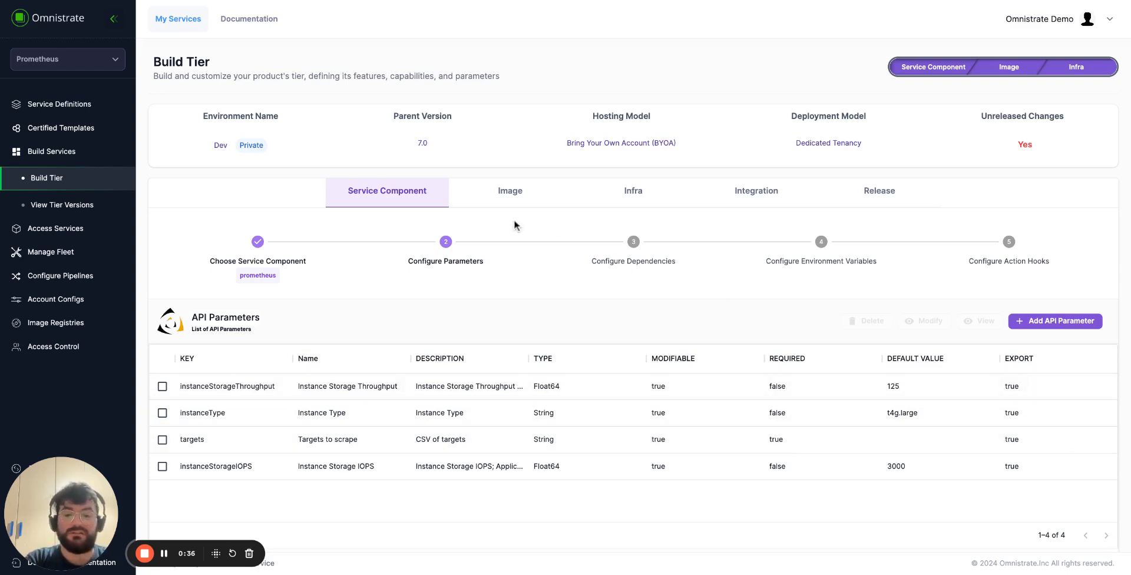
Step: Examine the fields and options available for adding a new API parameter to the prometheus component
{"action": "left_click", "coordinate": [1053, 321]}
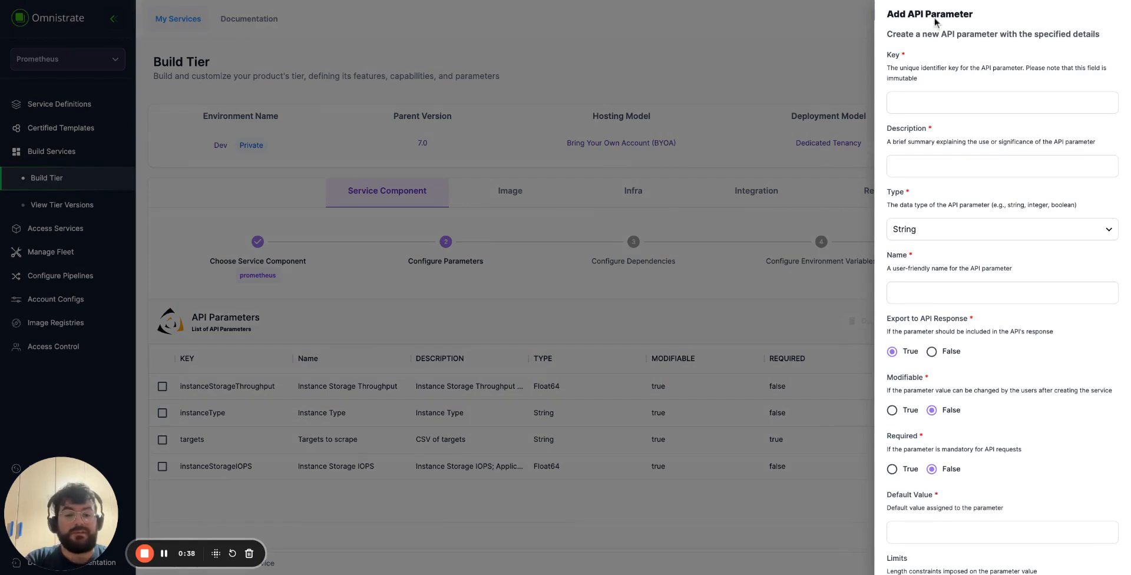
{"action": "scroll", "coordinate": [936, 277], "scroll_direction": "down", "scroll_amount": 3}
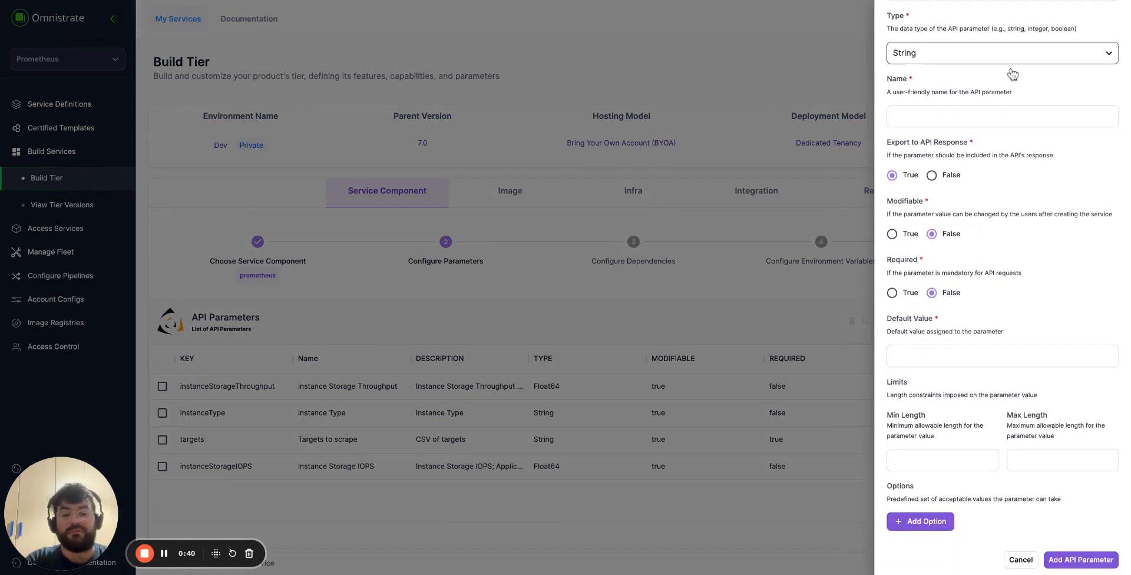
{"action": "scroll", "coordinate": [969, 292], "scroll_direction": "up", "scroll_amount": 1}
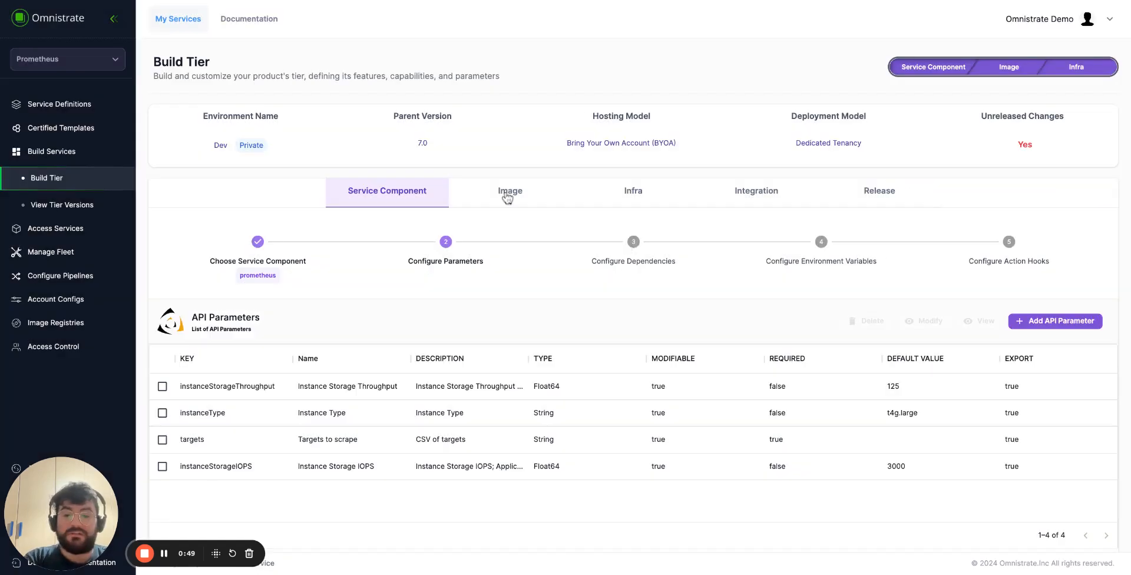
Step: Open the tier's prometheus image configuration for modification and save it with image tag 2.2
{"action": "left_click", "coordinate": [507, 193]}
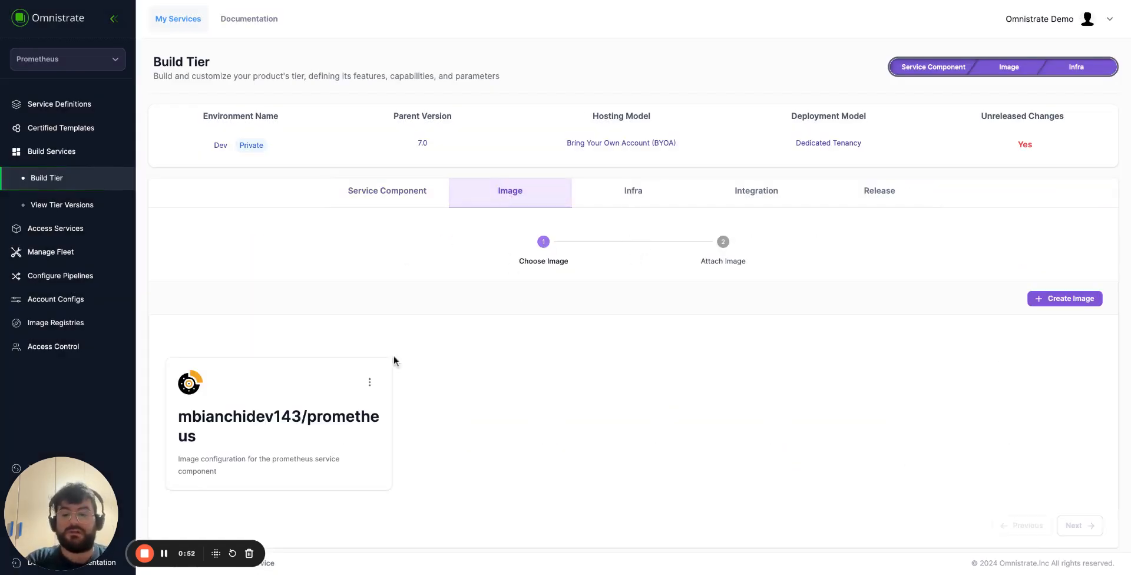
{"action": "left_click", "coordinate": [370, 383]}
{"action": "left_click", "coordinate": [384, 443]}
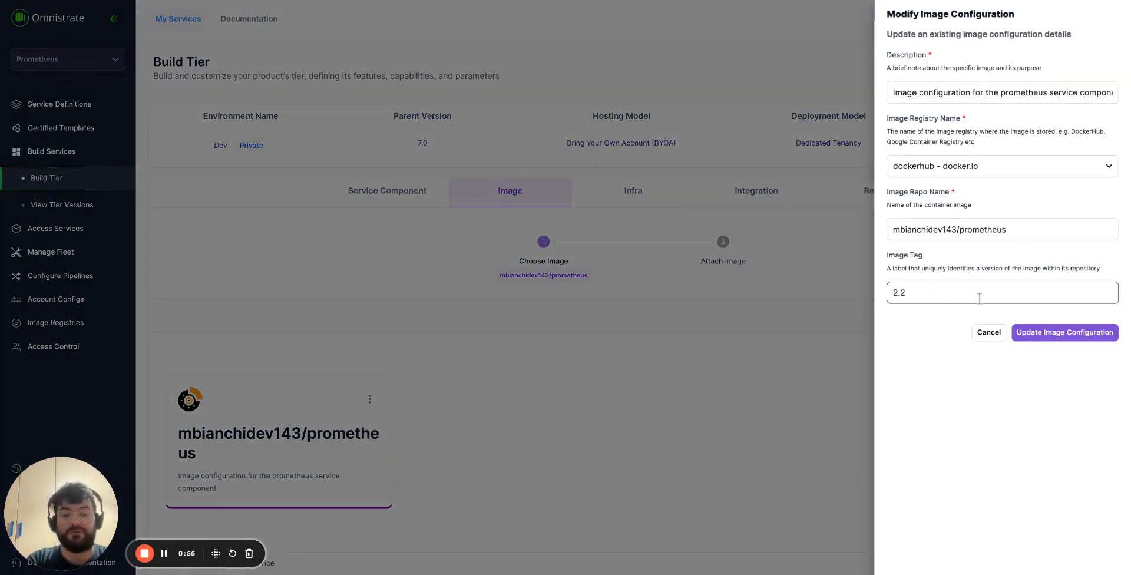
{"action": "left_click", "coordinate": [1071, 333]}
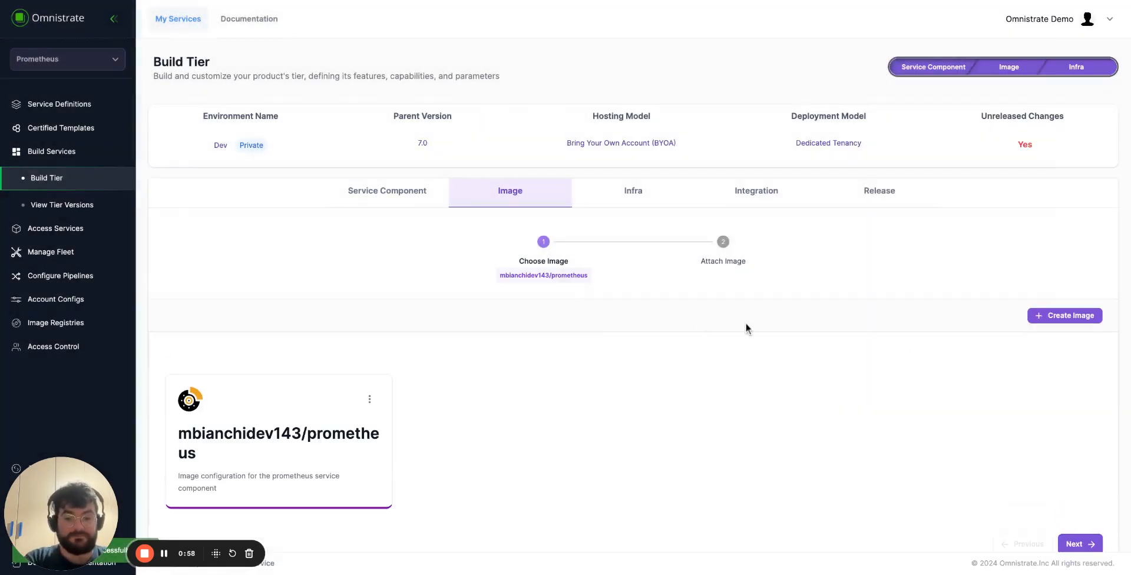
Step: Examine the details of the tier's prometheus infra configuration and go through its attachment, compute, network and storage stages
{"action": "left_click", "coordinate": [625, 190]}
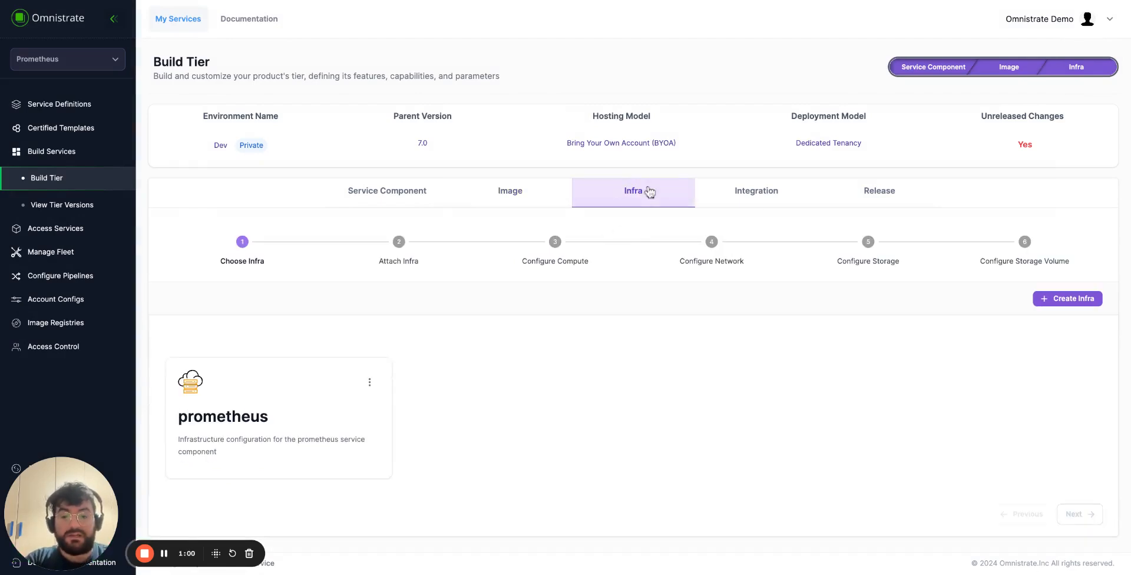
{"action": "left_click", "coordinate": [370, 399]}
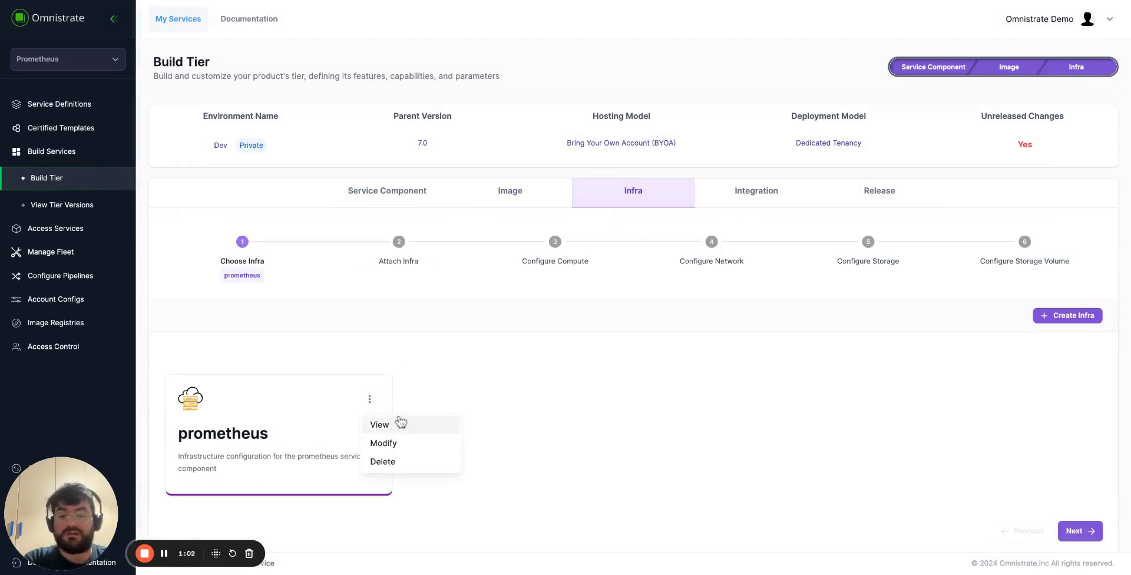
{"action": "left_click", "coordinate": [409, 430]}
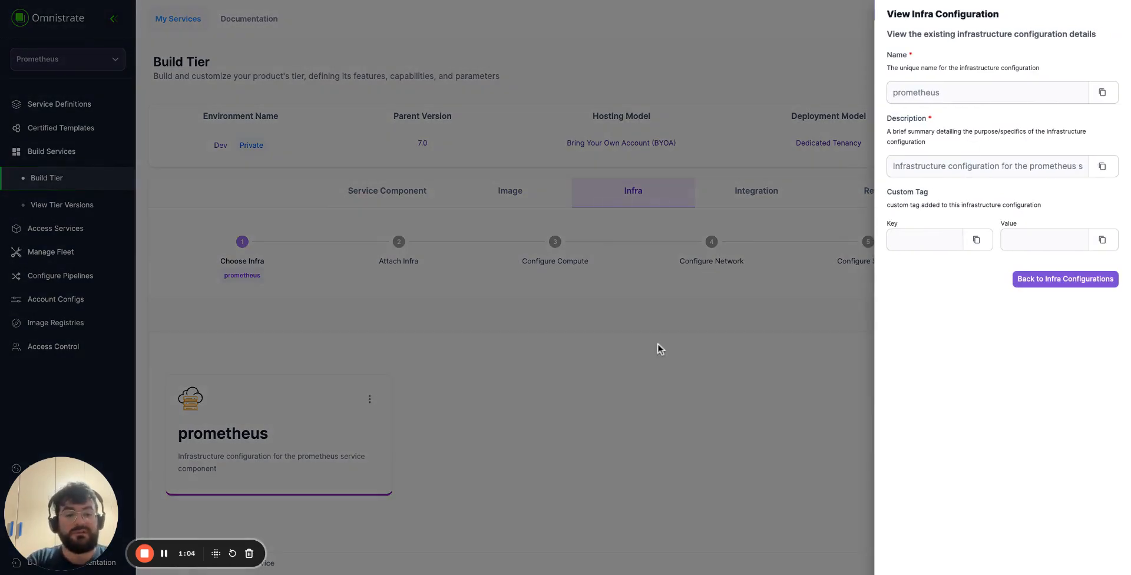
{"action": "left_click", "coordinate": [659, 343]}
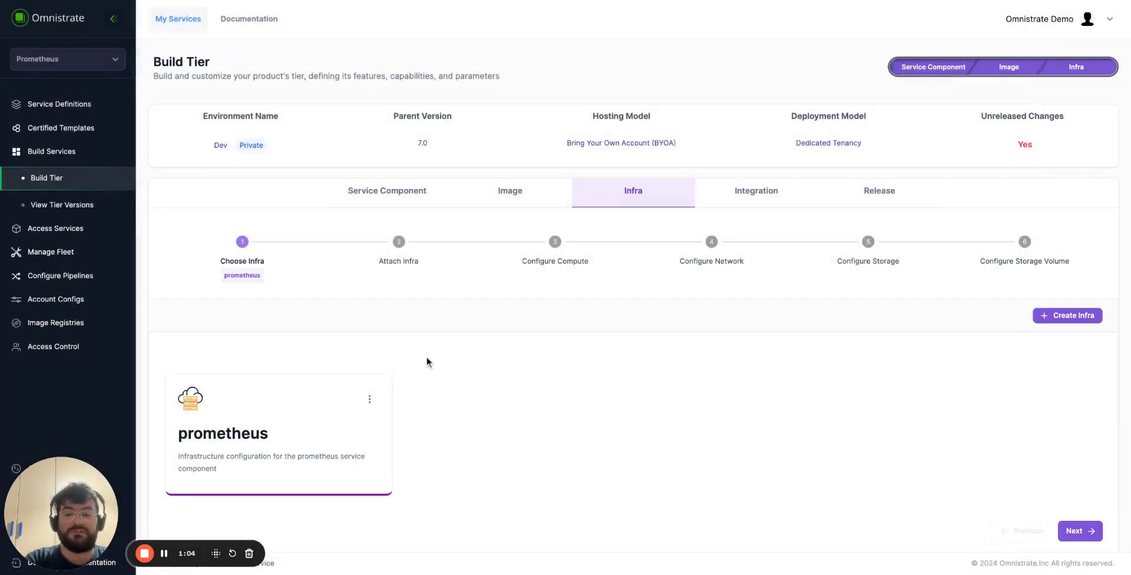
{"action": "left_click", "coordinate": [1098, 528]}
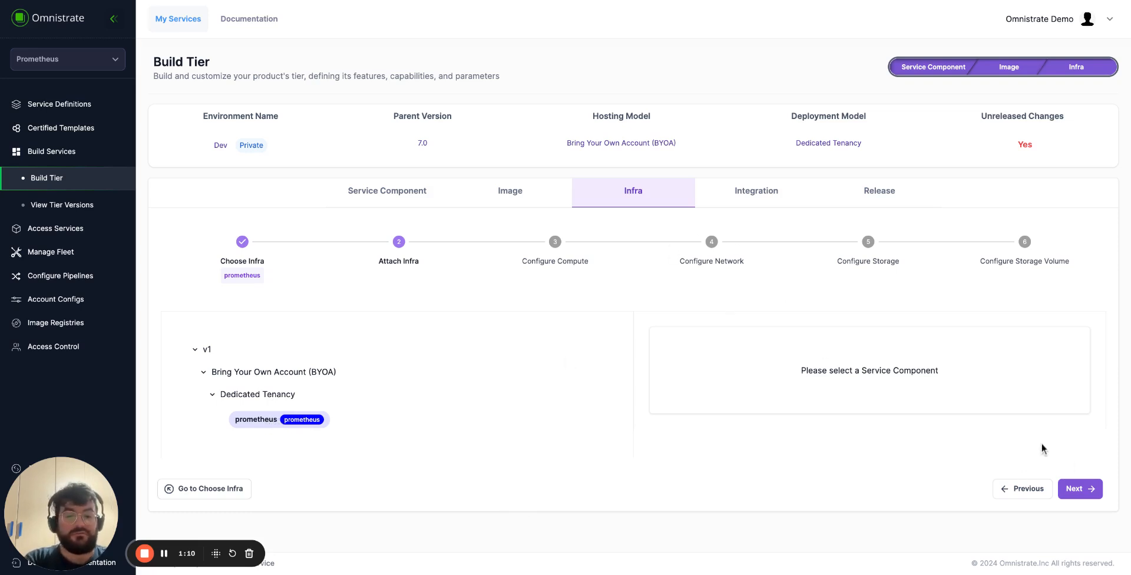
{"action": "left_click", "coordinate": [1083, 489]}
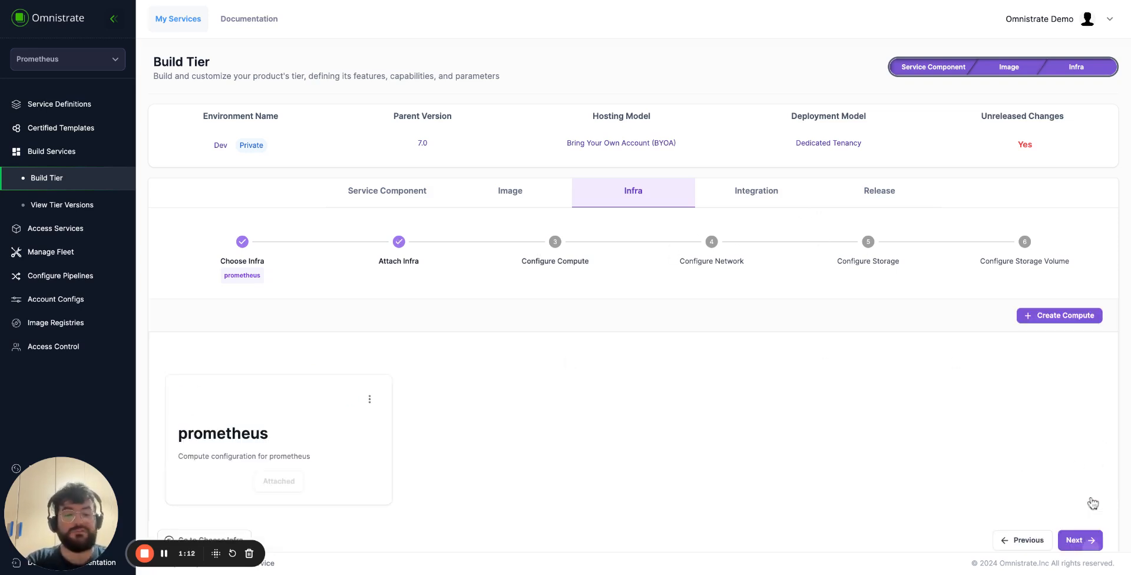
{"action": "left_click", "coordinate": [1083, 540]}
{"action": "left_click", "coordinate": [1083, 540]}
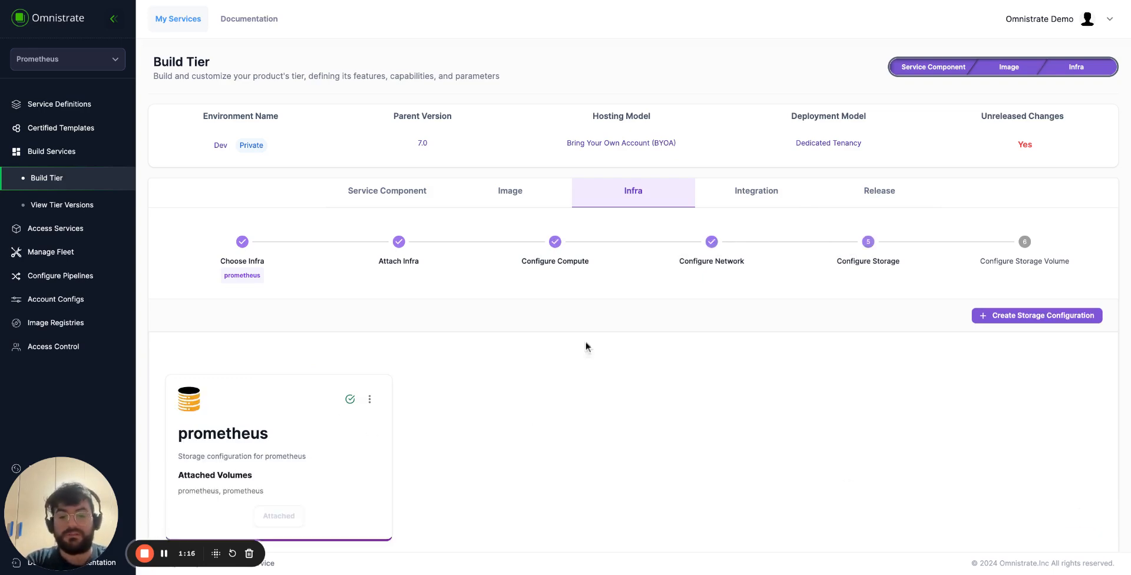
Step: Examine the form for adding a storage configuration without creating one, and view the tier's integrations
{"action": "left_click", "coordinate": [1041, 318]}
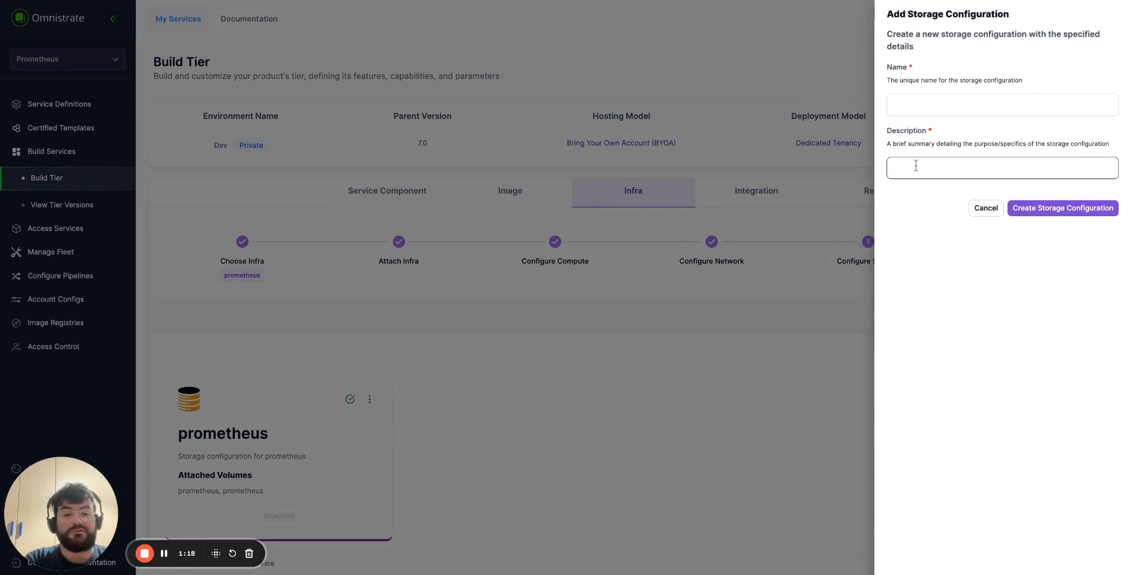
{"action": "left_click", "coordinate": [755, 296]}
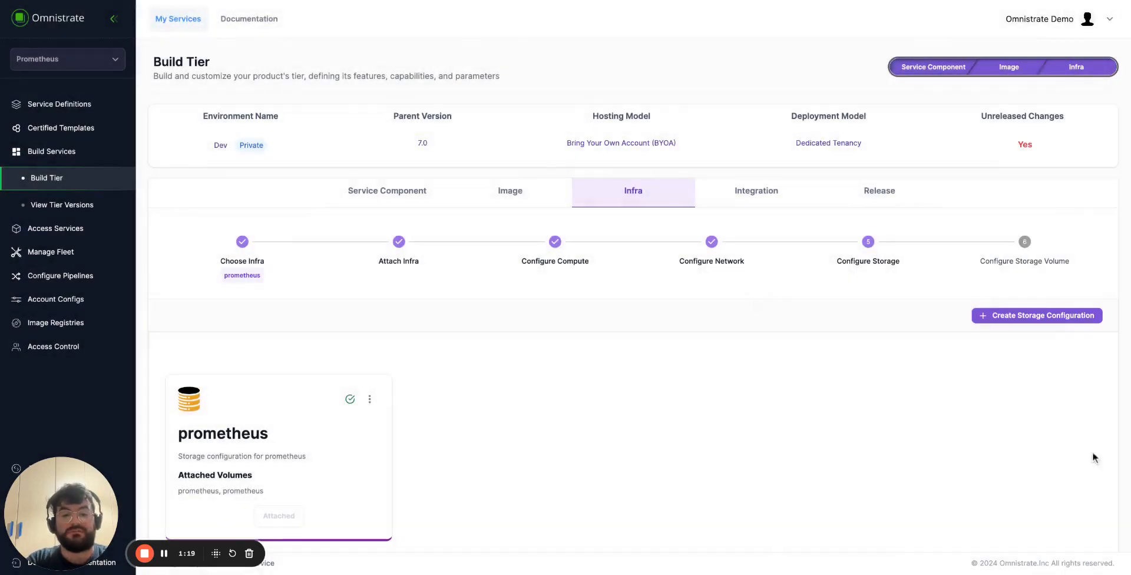
{"action": "left_click", "coordinate": [762, 203]}
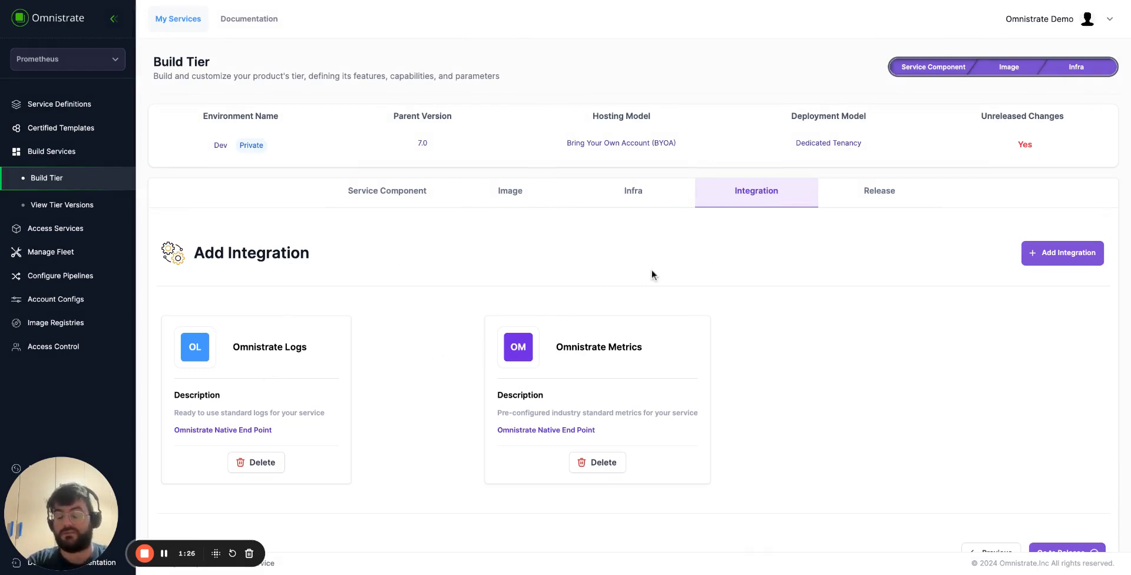
Step: Review the tier's pending resource, image and infra changes and release them as plan version "Upgrade to image version 2.2", without making it preferred
{"action": "left_click", "coordinate": [870, 201]}
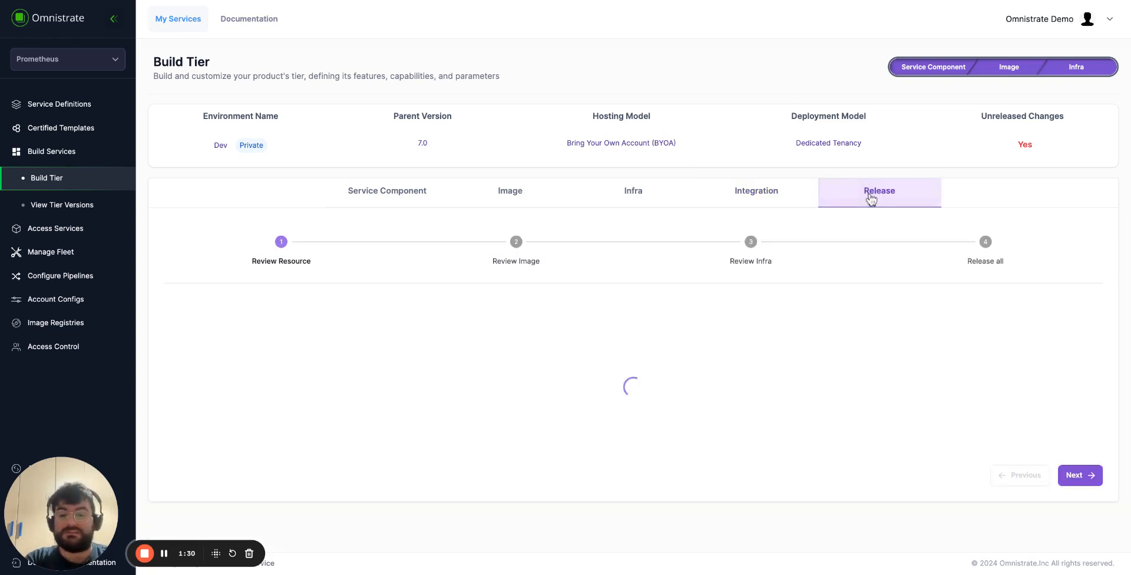
{"action": "left_click", "coordinate": [1091, 446]}
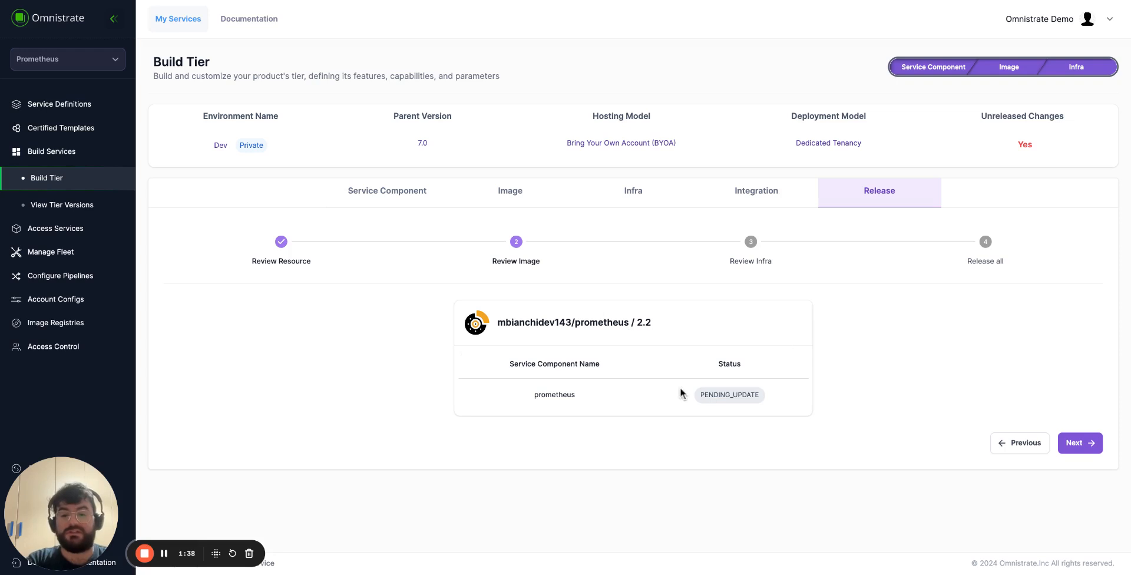
{"action": "left_click", "coordinate": [1078, 451]}
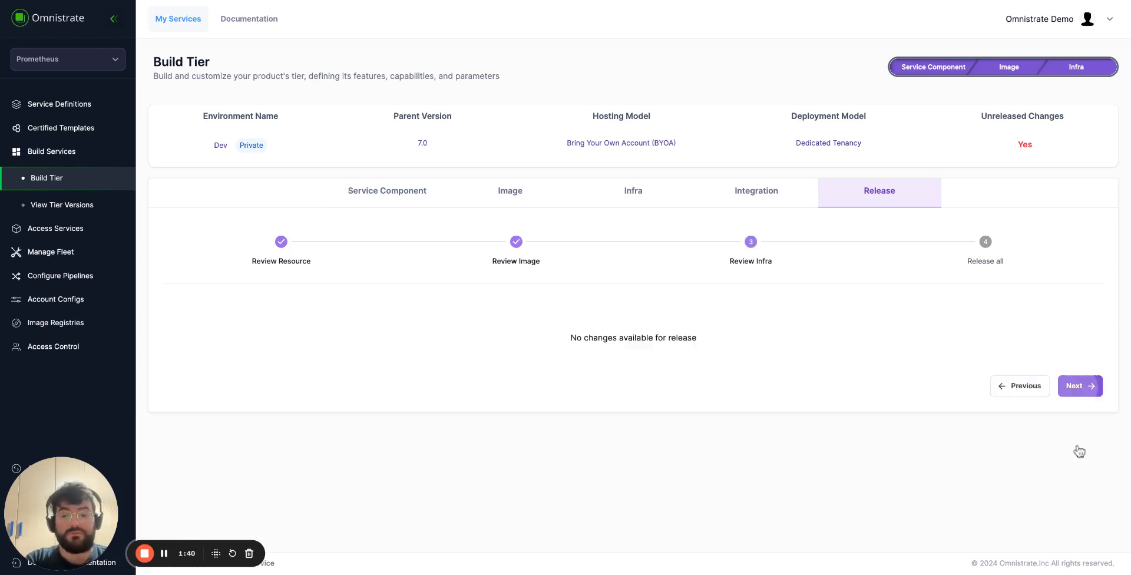
{"action": "left_click", "coordinate": [1070, 389]}
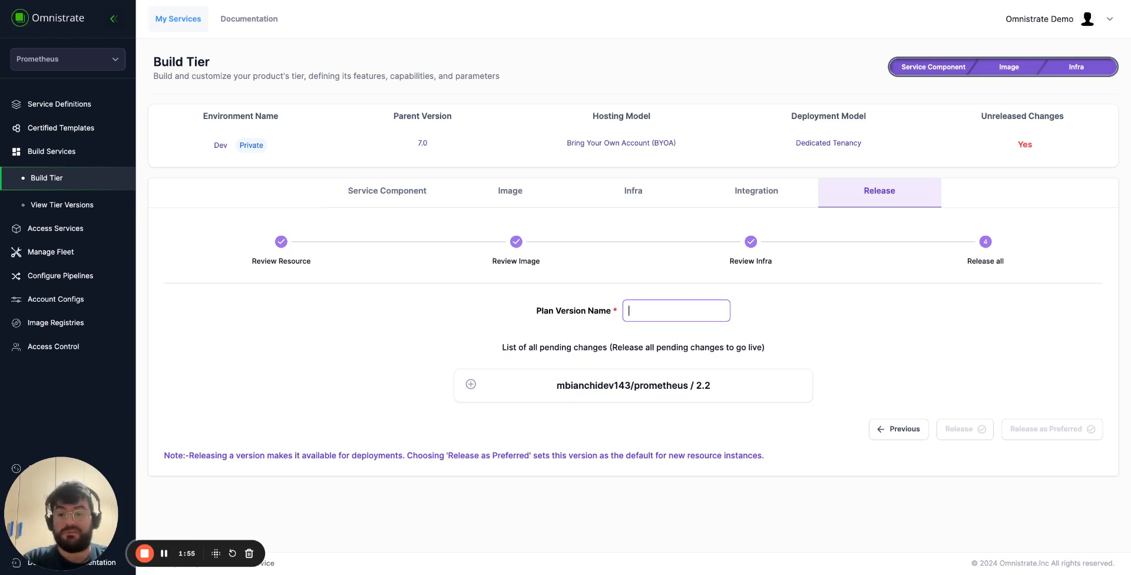
{"action": "type", "text": "Upgr"}
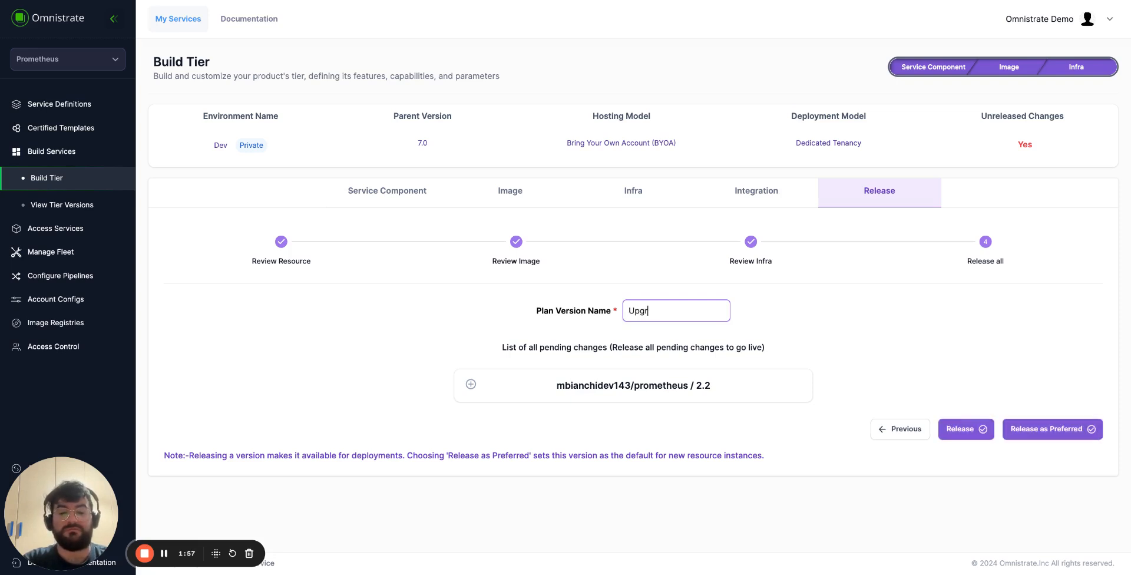
{"action": "type", "text": "ade to image version 2.2"}
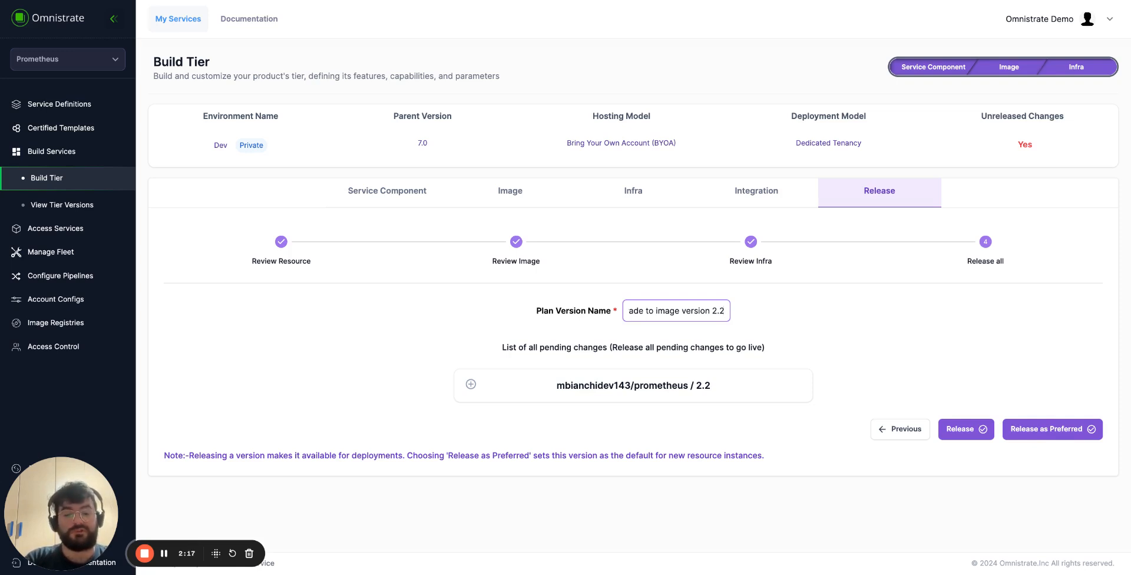
{"action": "left_click", "coordinate": [960, 428]}
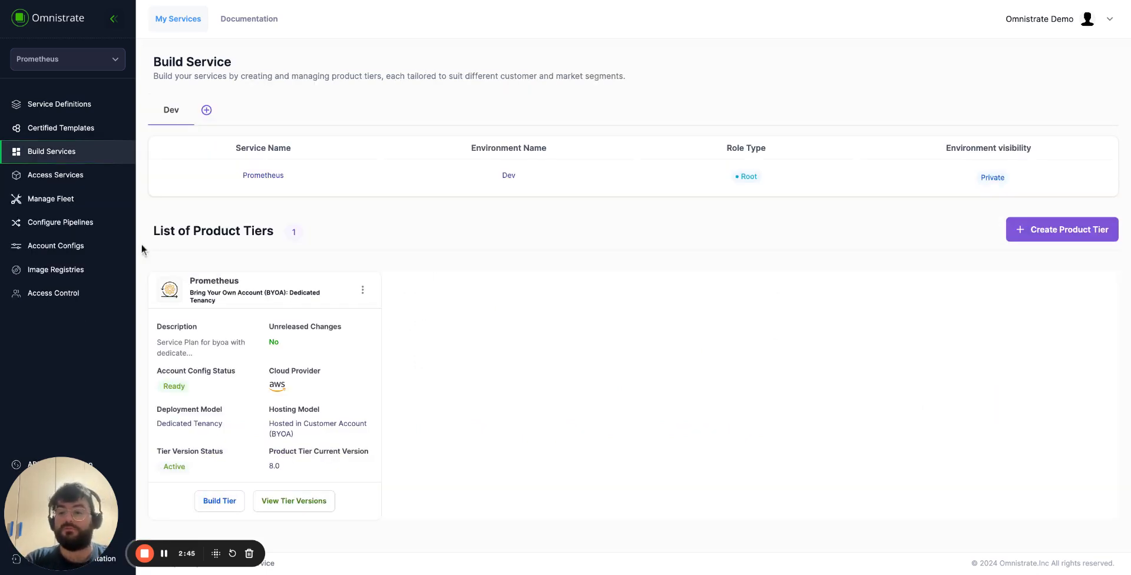
Step: Open the fleet's upgrade scheduling and examine the service plan versions, their tag names, instance counts and statuses
{"action": "left_click", "coordinate": [73, 202]}
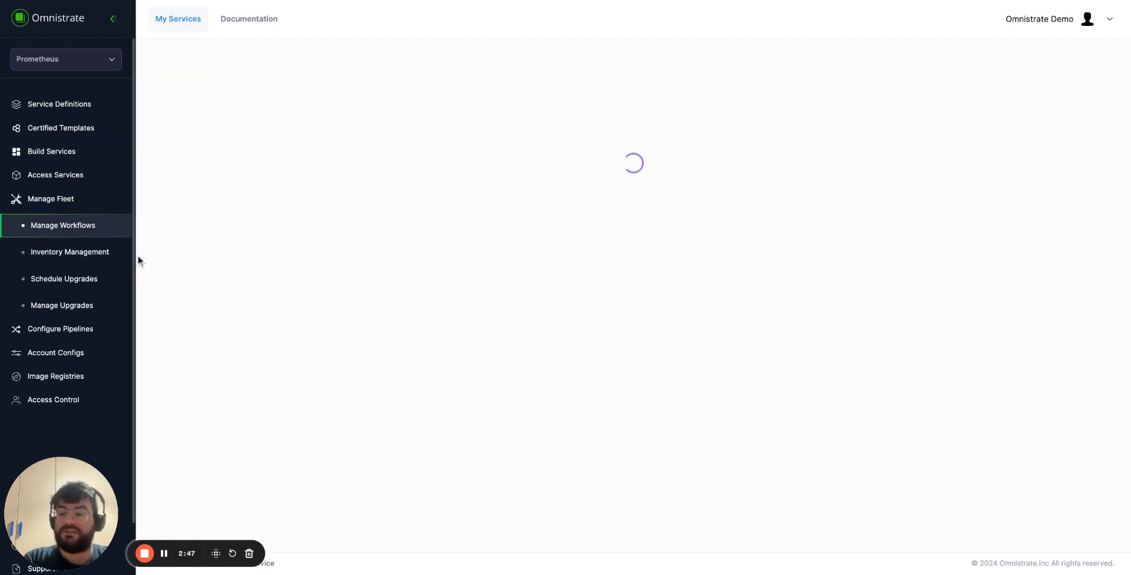
{"action": "left_click", "coordinate": [66, 280]}
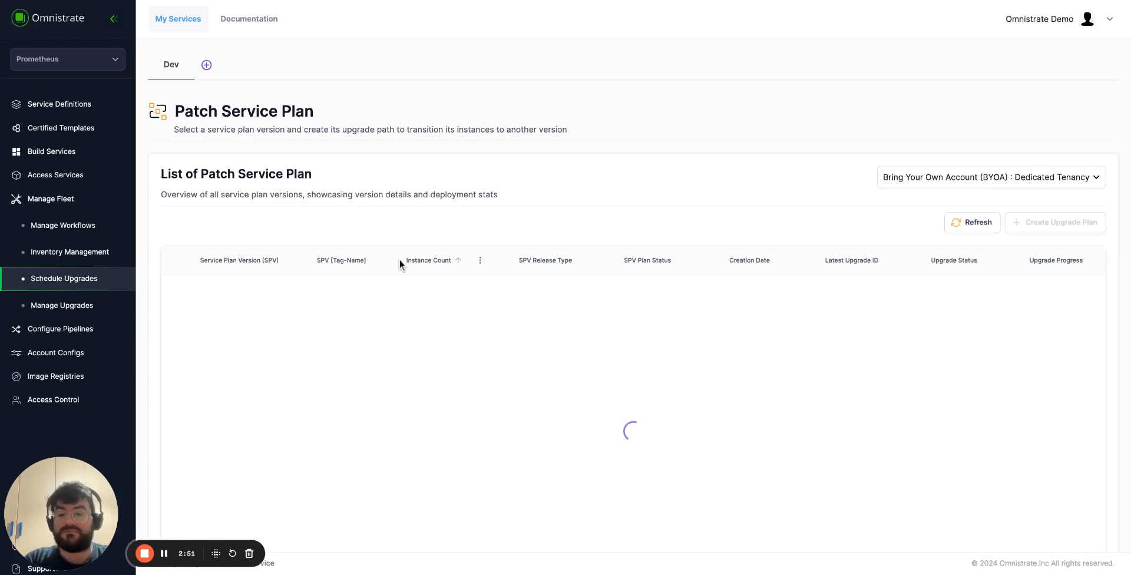
{"action": "scroll", "coordinate": [598, 149], "scroll_direction": "down", "scroll_amount": 2}
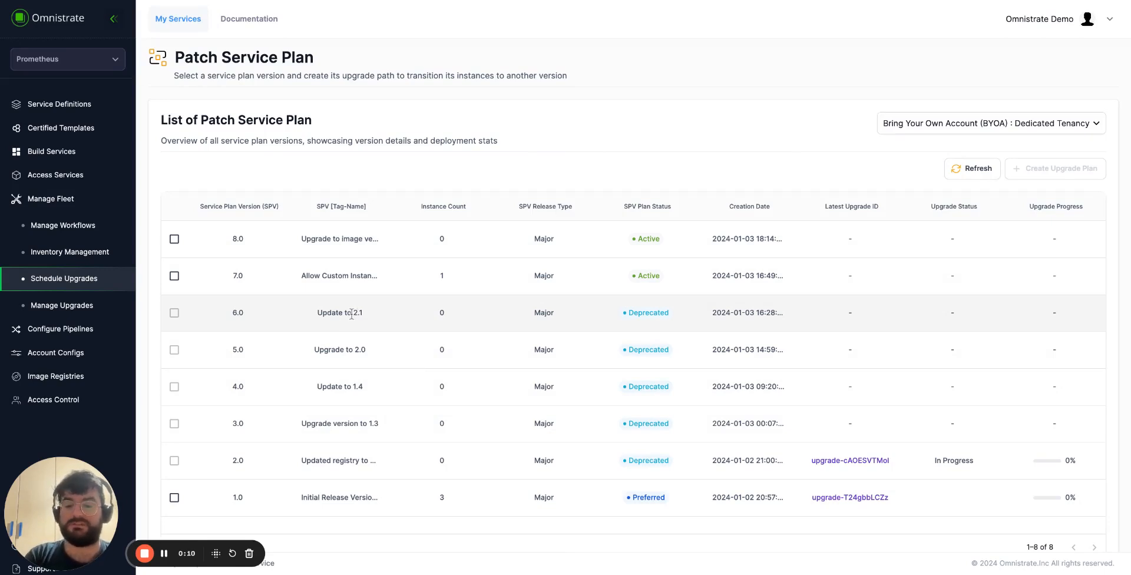
{"action": "triple_click", "coordinate": [318, 311]}
{"action": "left_click", "coordinate": [324, 308]}
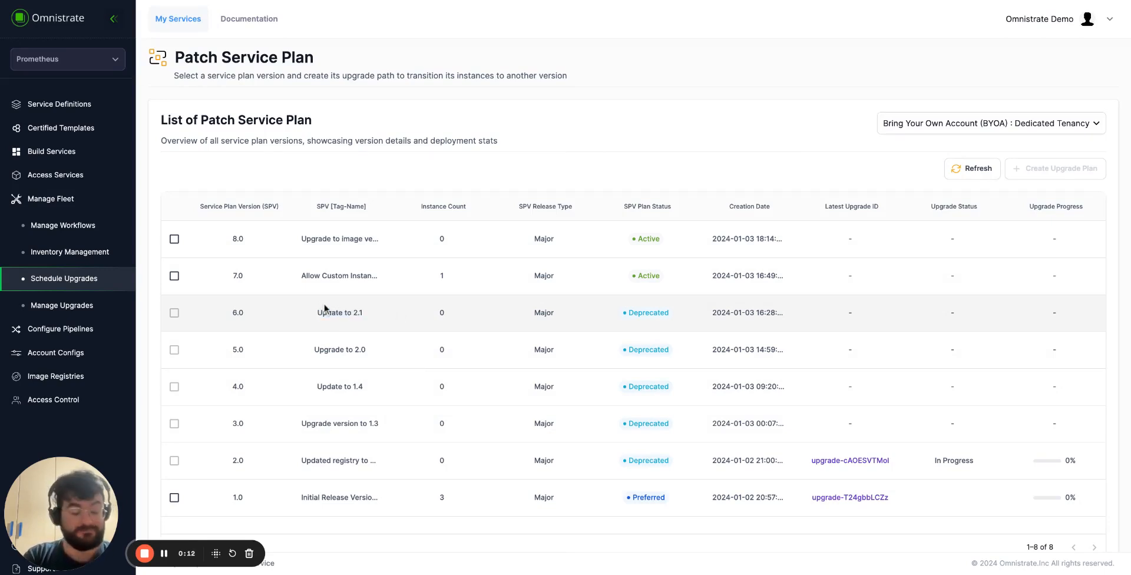
{"action": "left_click", "coordinate": [173, 499]}
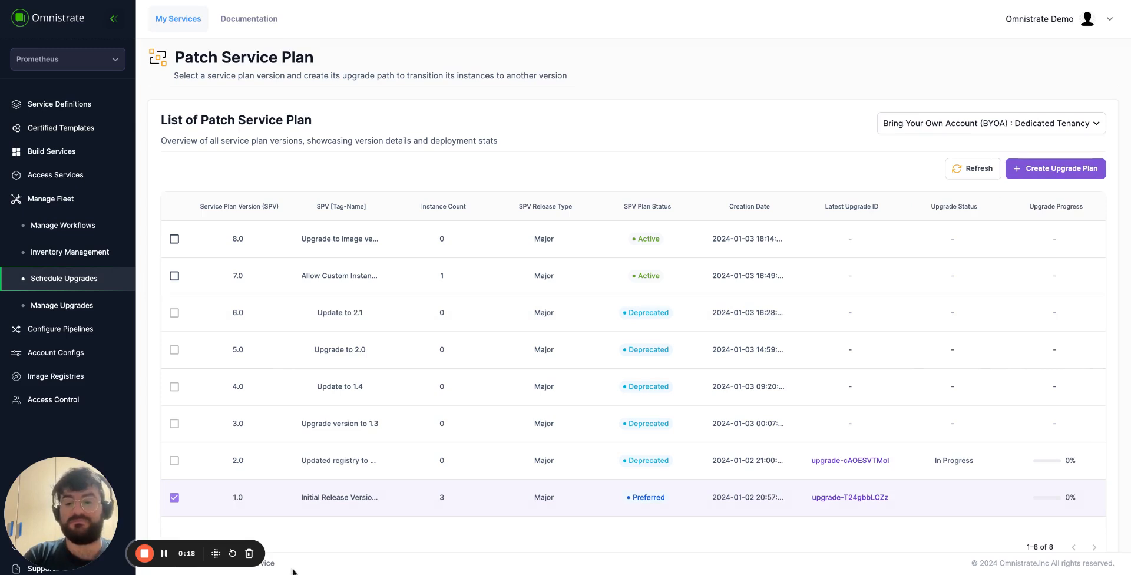
{"action": "left_click", "coordinate": [175, 499]}
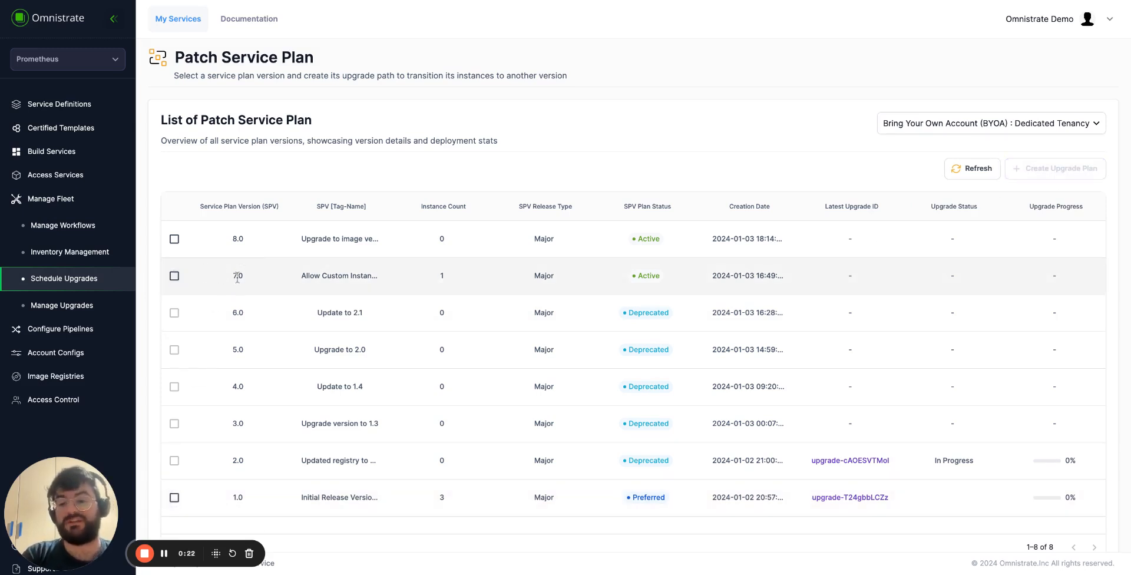
{"action": "left_click", "coordinate": [259, 276]}
{"action": "left_click", "coordinate": [259, 275]}
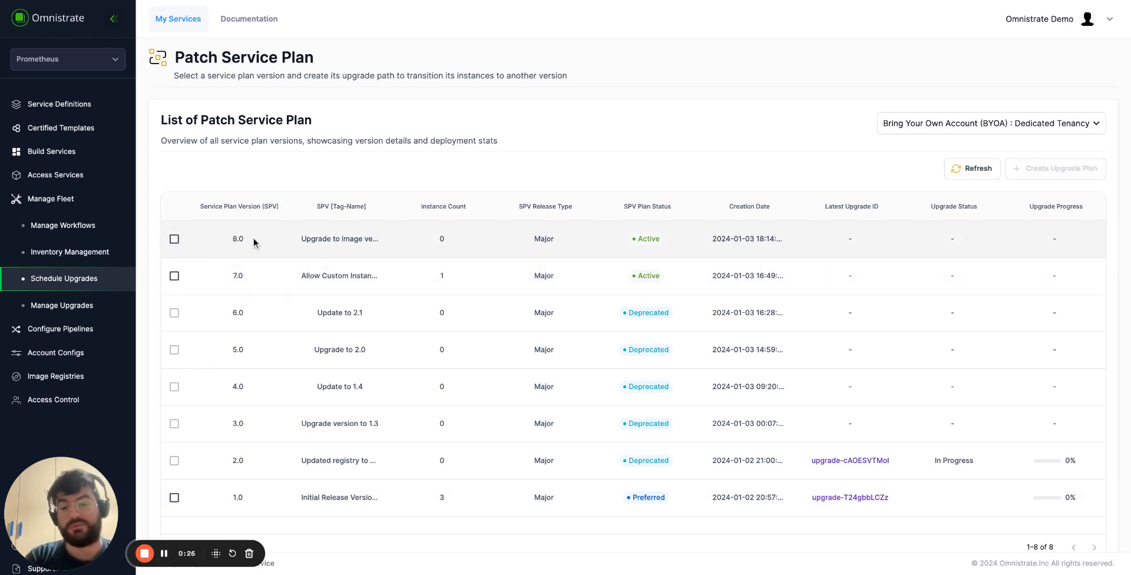
Step: Start an upgrade plan from service plan version 1.0 to 7.0 for the prometheus instance-9fv8lar6r only
{"action": "left_click", "coordinate": [176, 499]}
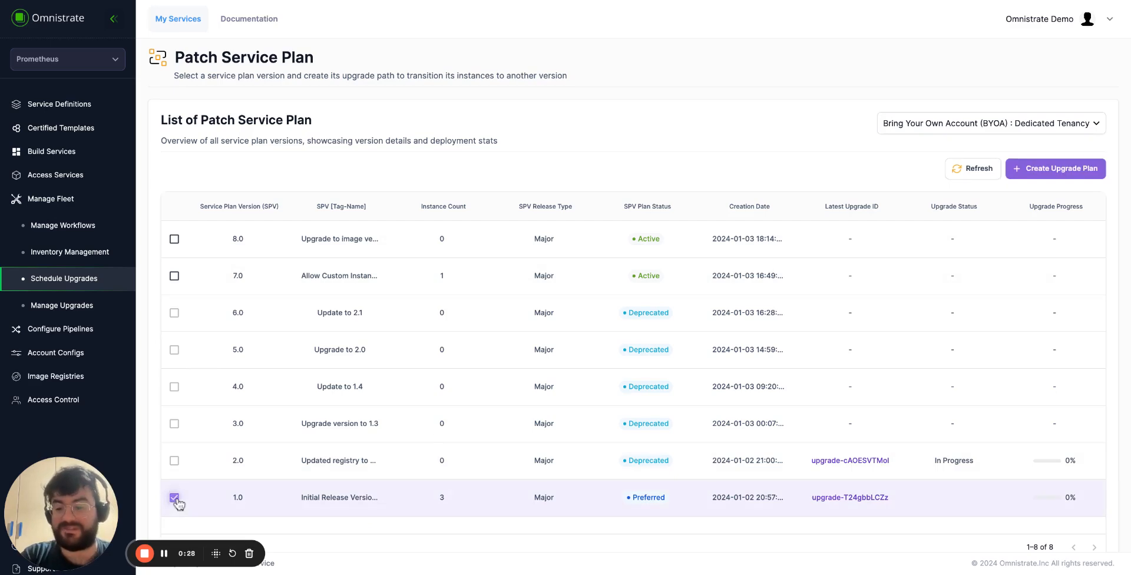
{"action": "left_click", "coordinate": [1055, 168]}
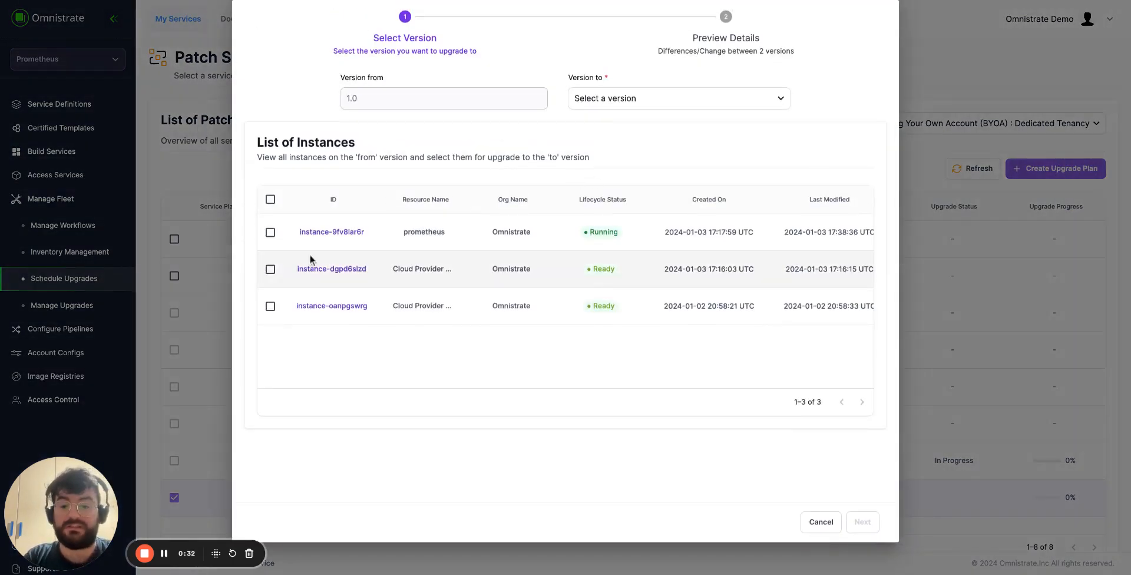
{"action": "left_click", "coordinate": [270, 232]}
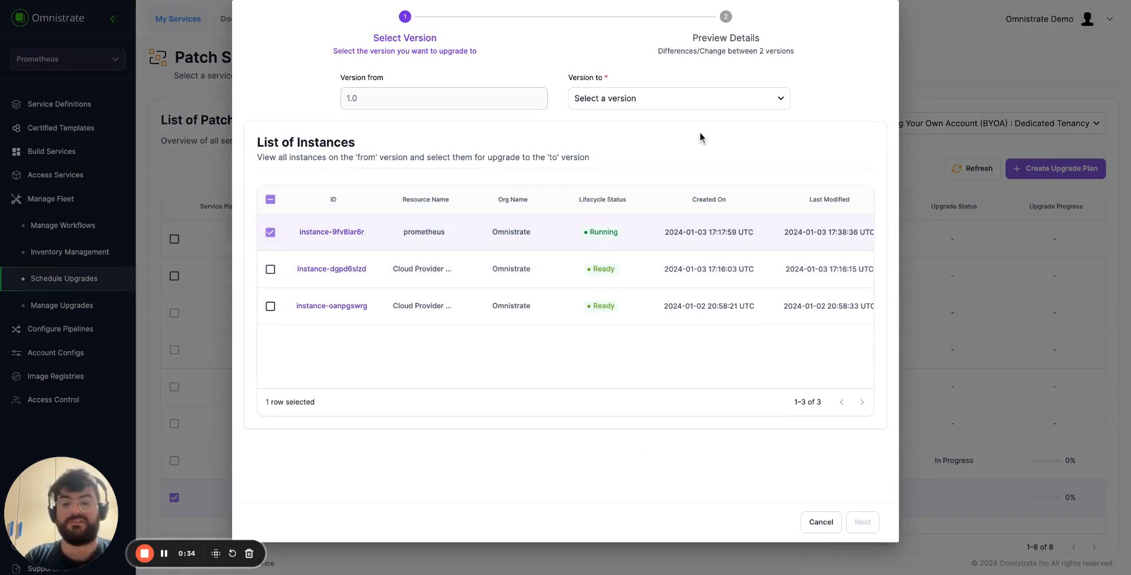
{"action": "left_click", "coordinate": [651, 106]}
{"action": "left_click", "coordinate": [609, 139]}
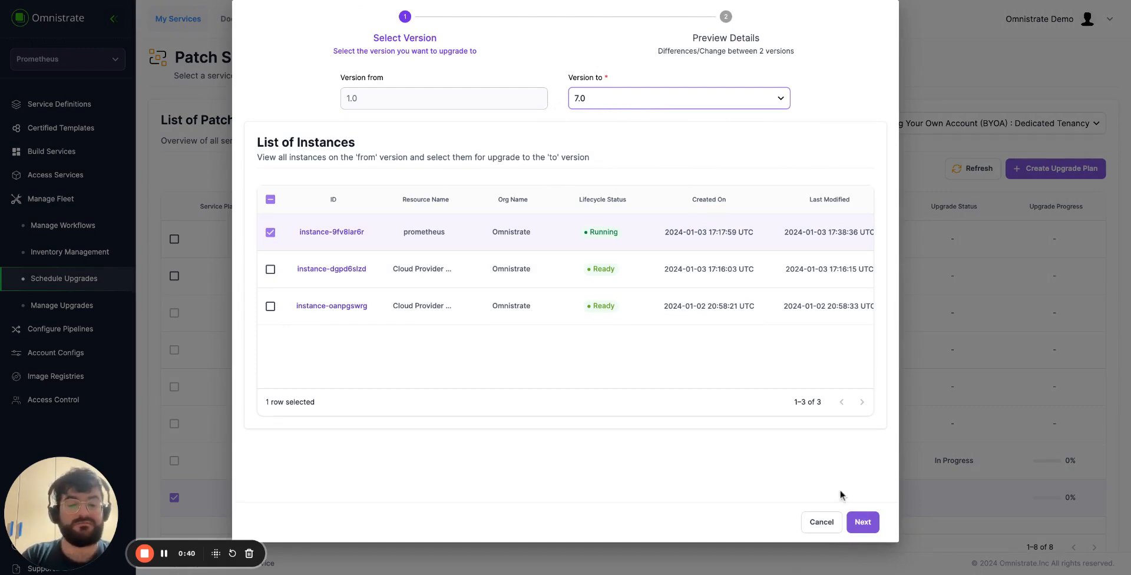
Step: Preview the prometheus changes between the two plan versions and launch the upgrade
{"action": "left_click", "coordinate": [861, 522]}
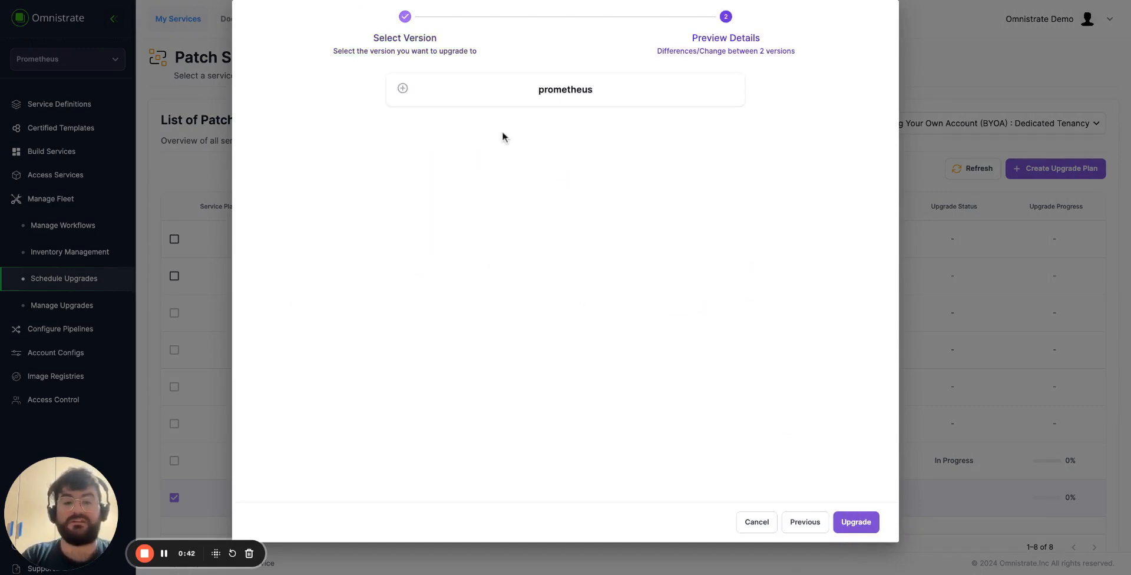
{"action": "left_click", "coordinate": [402, 88]}
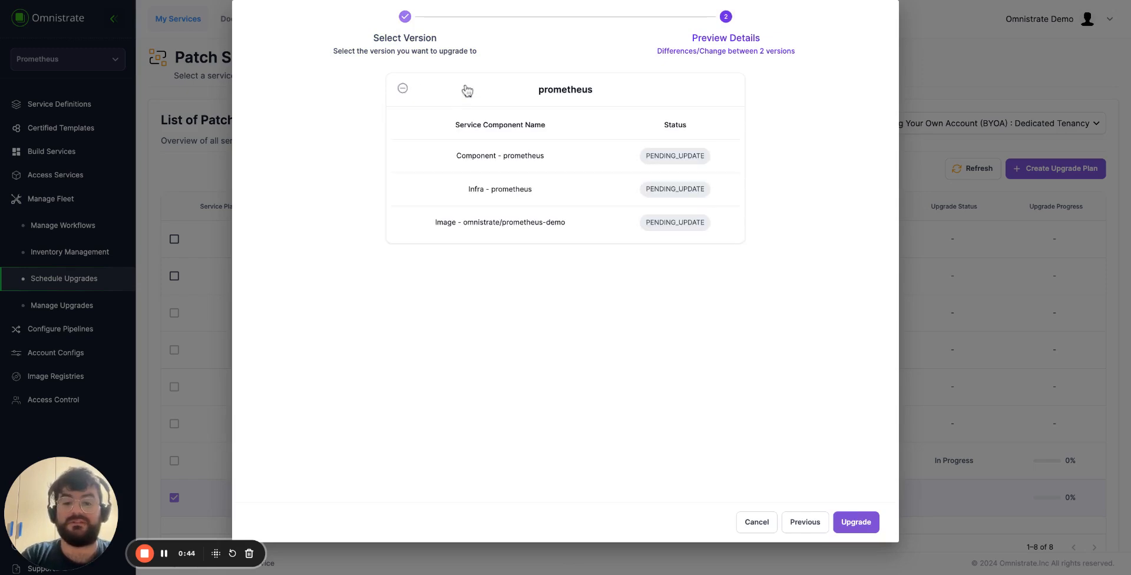
{"action": "left_click", "coordinate": [403, 89]}
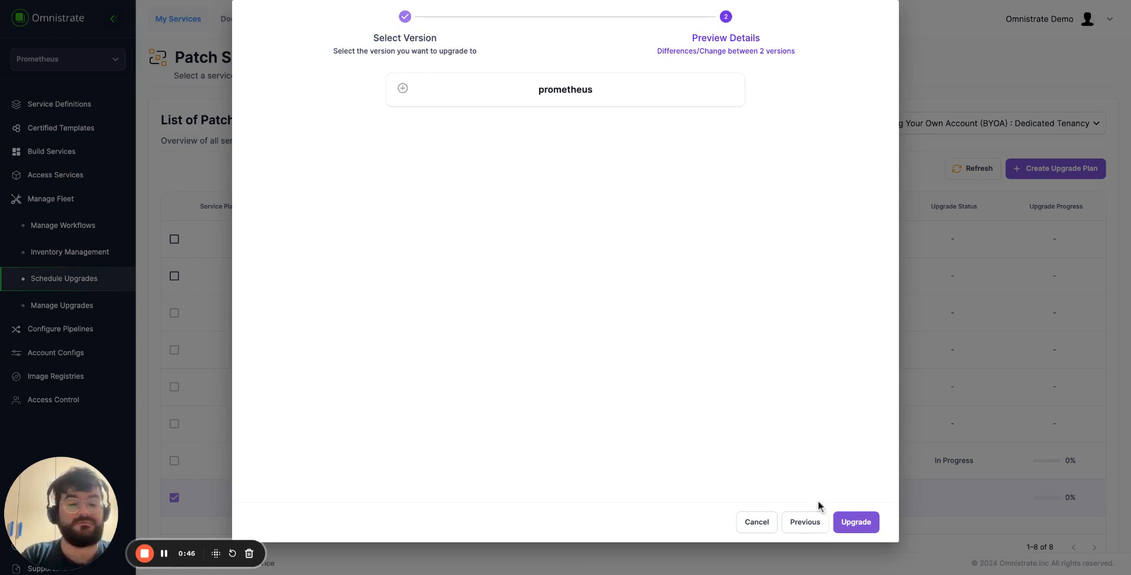
{"action": "left_click", "coordinate": [854, 522]}
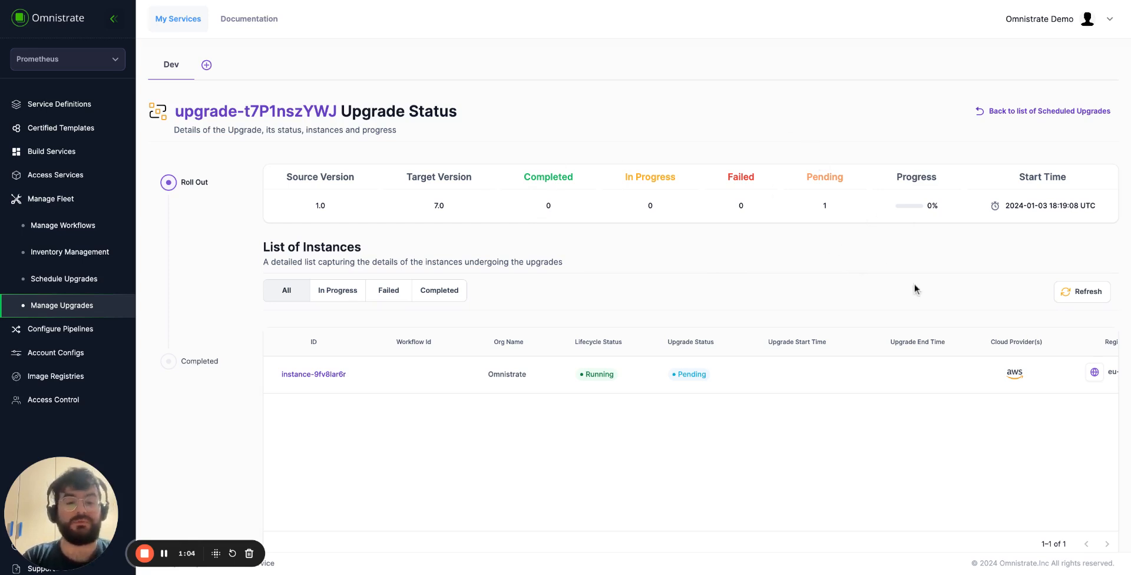
Step: Refresh the upgrade status and check the instance's upgrade workflow, source and target versions, and completion
{"action": "left_click", "coordinate": [1095, 299]}
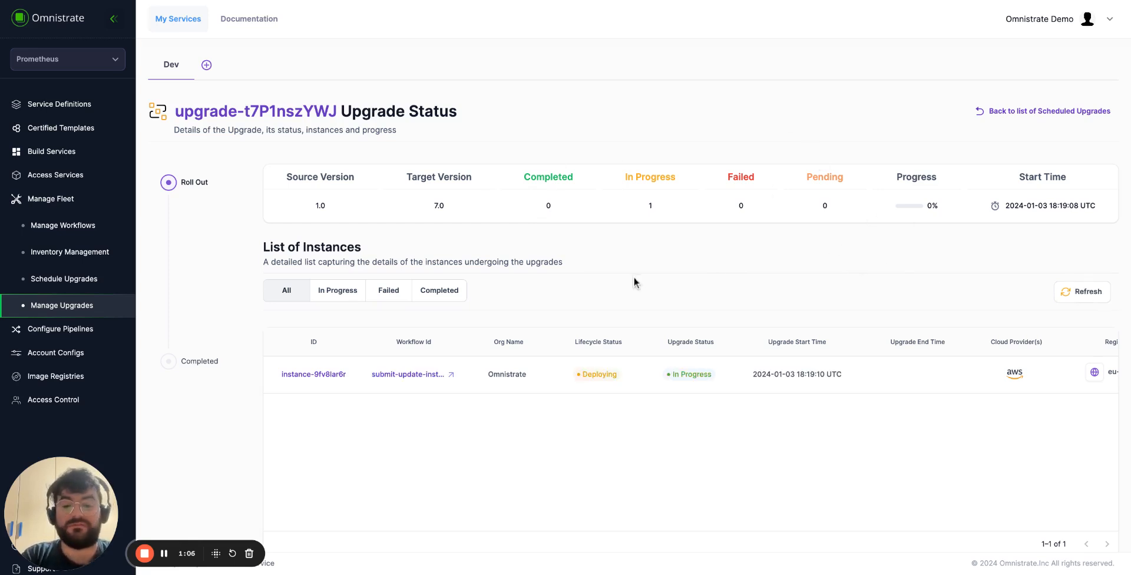
{"action": "left_click", "coordinate": [408, 379]}
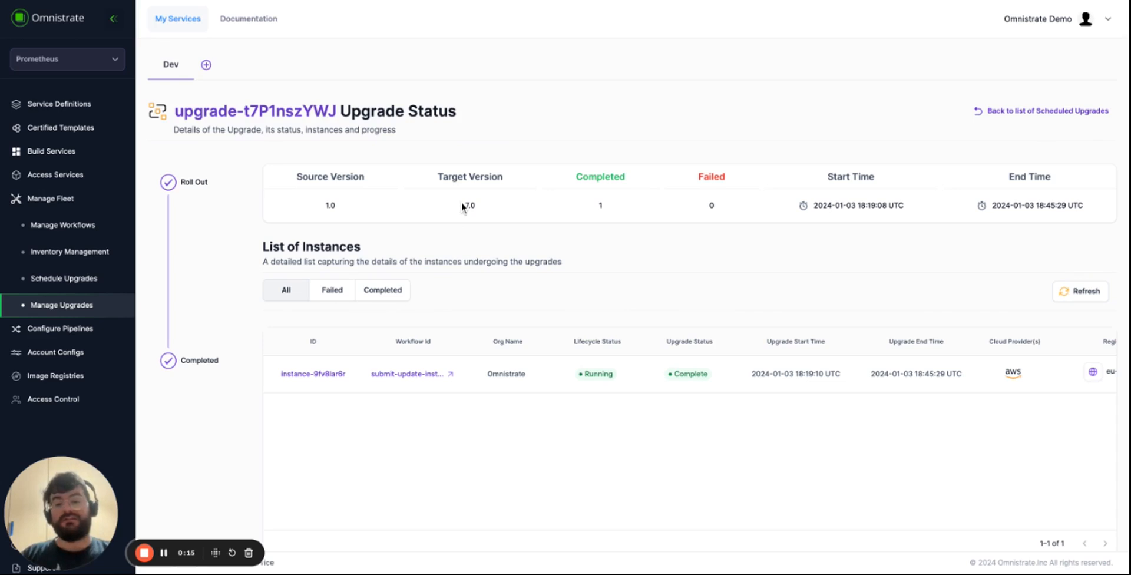
{"action": "left_click", "coordinate": [379, 199]}
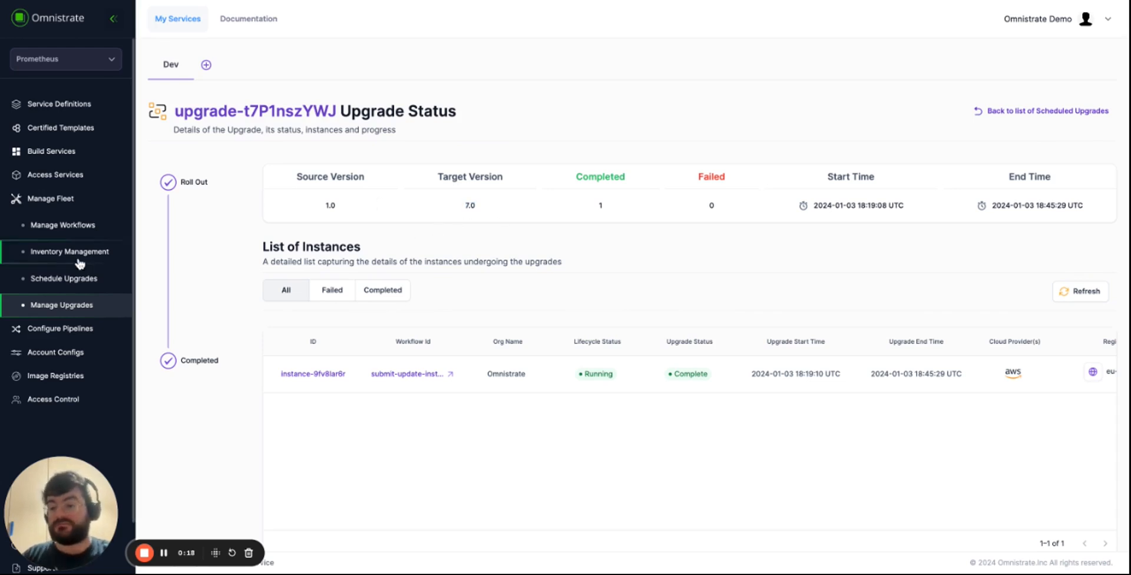
Step: Set up an upgrade plan from service plan version 7.0 to 1.0 for the prometheus instance-ckupbd02p only
{"action": "left_click", "coordinate": [86, 281]}
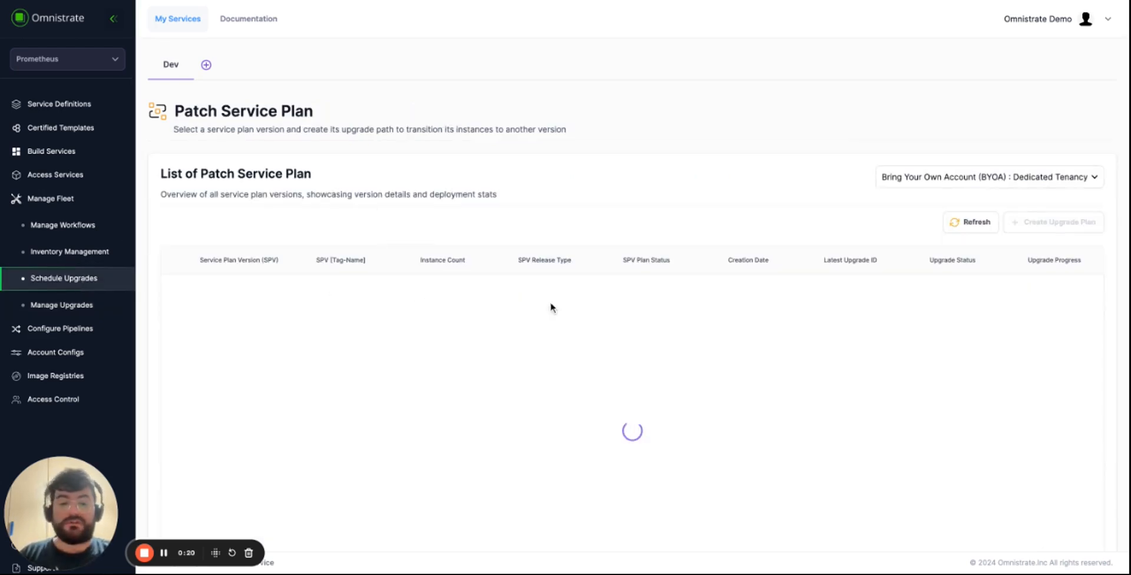
{"action": "scroll", "coordinate": [662, 288], "scroll_direction": "down", "scroll_amount": 3}
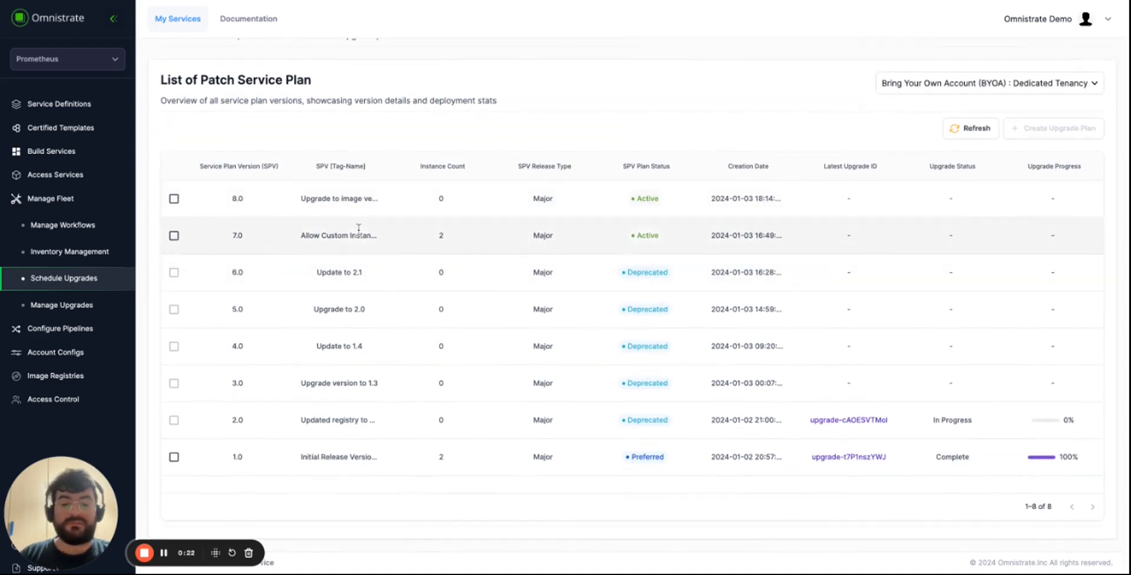
{"action": "left_click", "coordinate": [174, 235]}
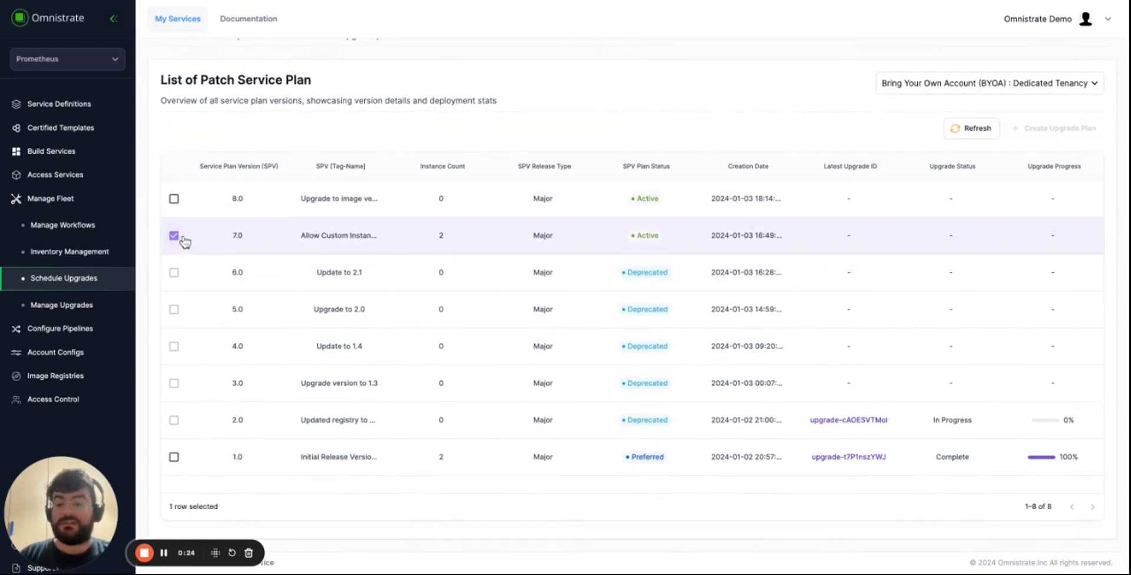
{"action": "left_click", "coordinate": [1054, 128]}
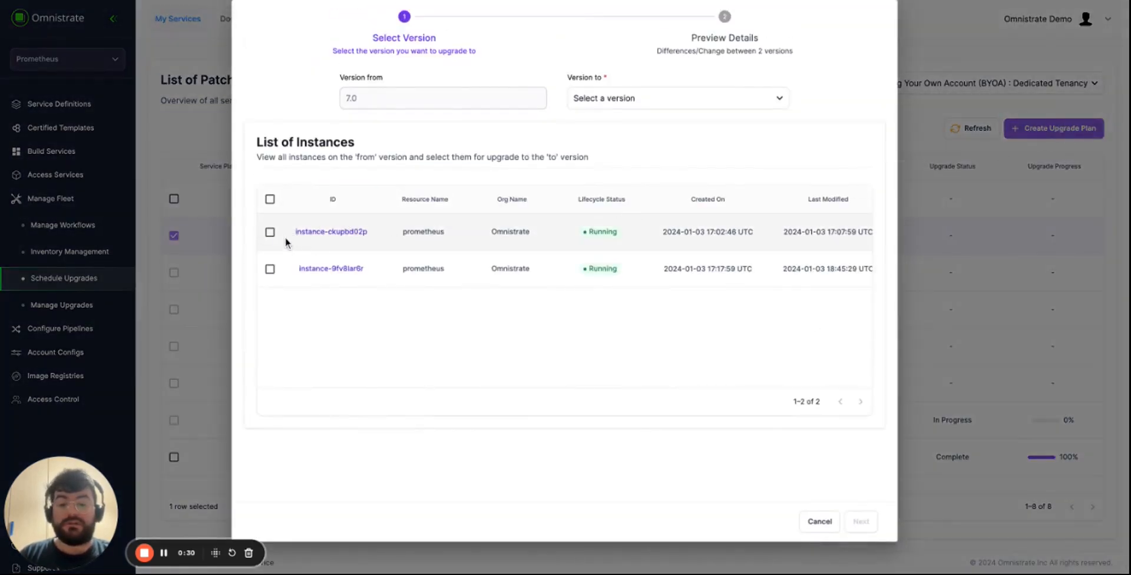
{"action": "left_click", "coordinate": [270, 231]}
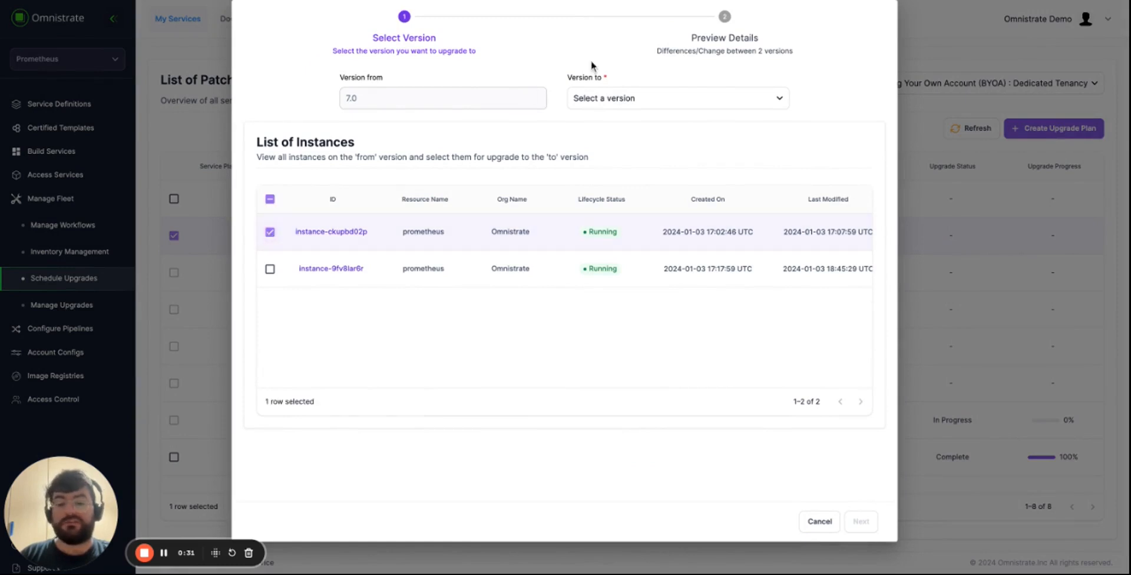
{"action": "left_click", "coordinate": [678, 96]}
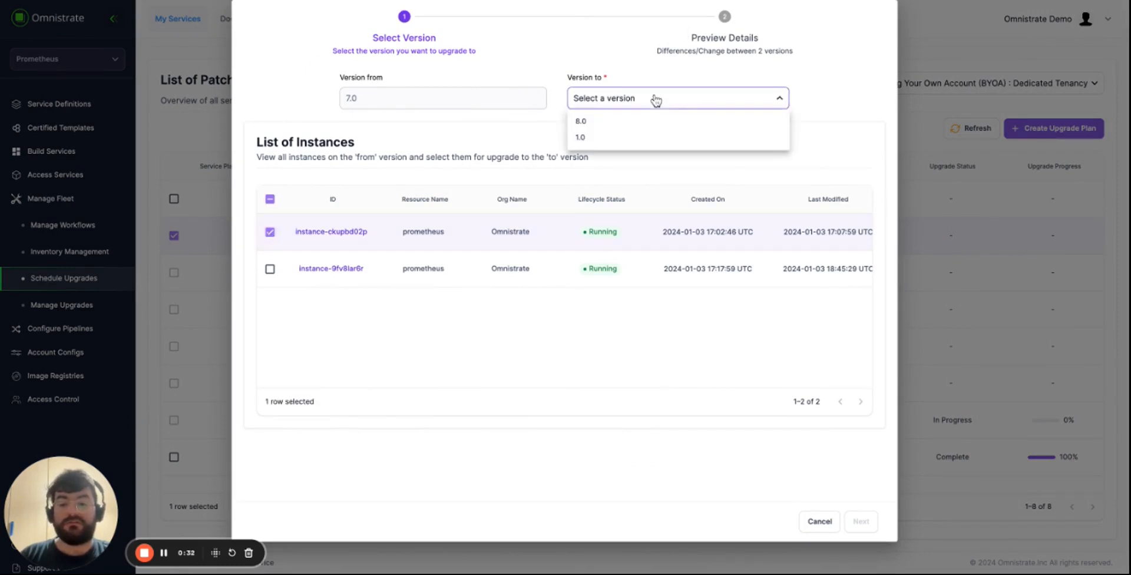
{"action": "left_click", "coordinate": [602, 143]}
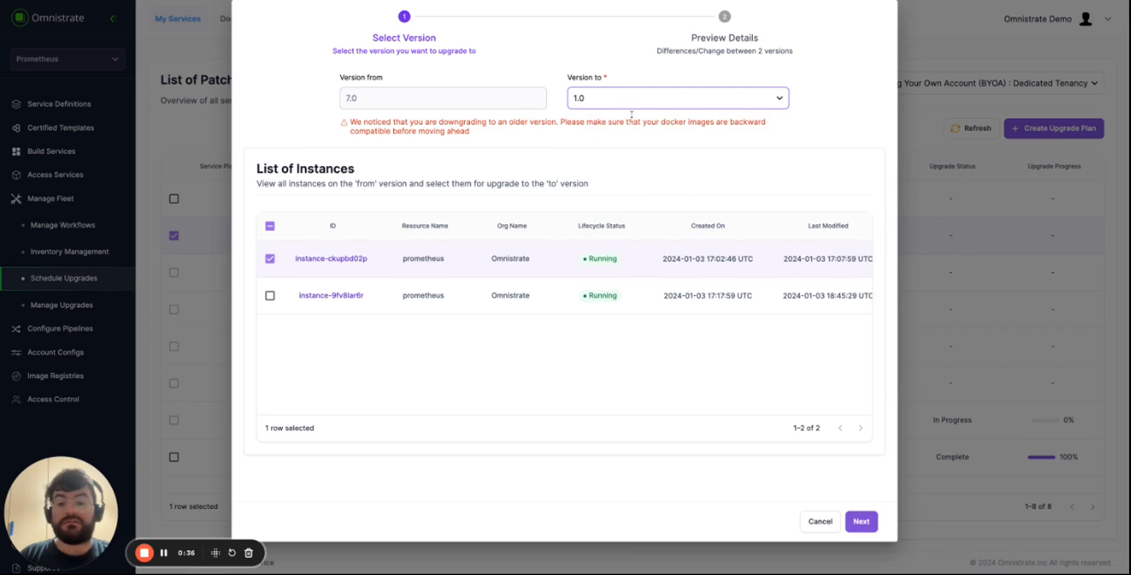
Step: Read the downgrade notice on image compatibility, preview the prometheus changes between the two versions and launch the downgrade
{"action": "left_click_drag", "start_coordinate": [351, 125], "coordinate": [472, 132]}
{"action": "left_click", "coordinate": [351, 124]}
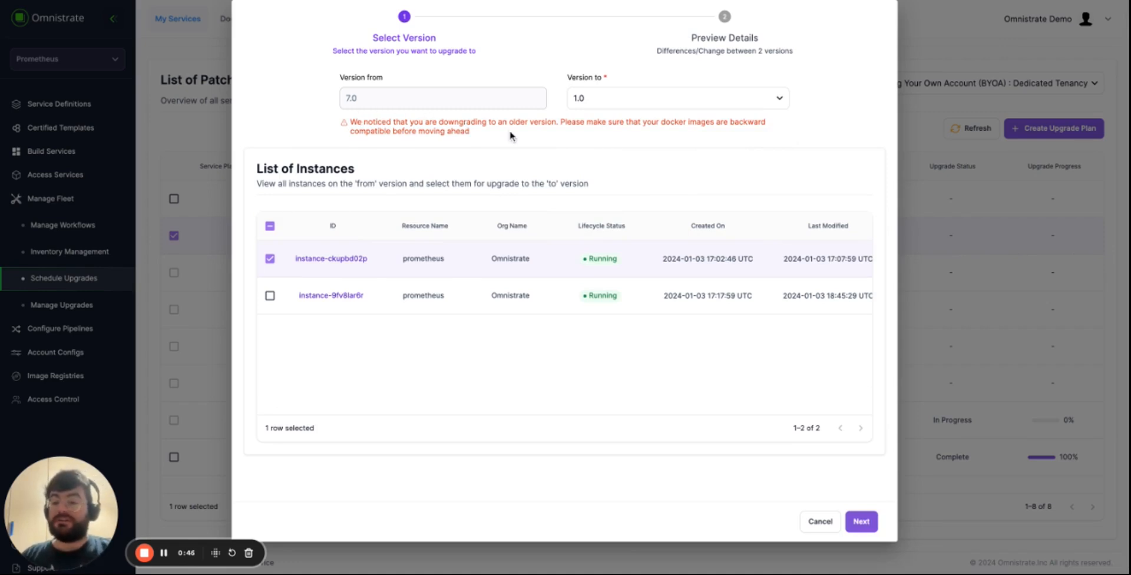
{"action": "triple_click", "coordinate": [560, 115]}
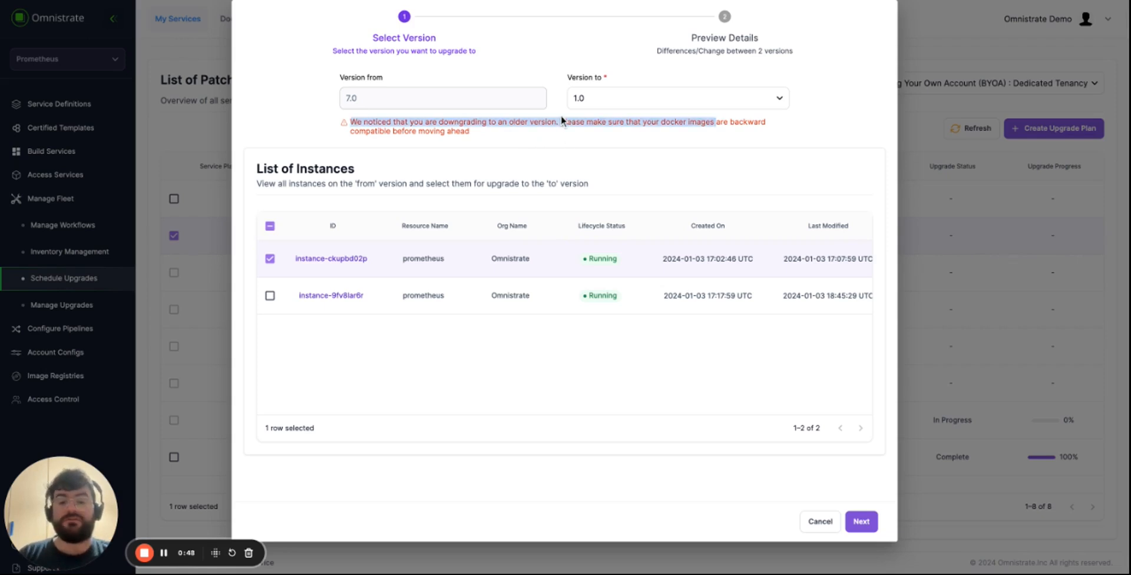
{"action": "left_click", "coordinate": [582, 138]}
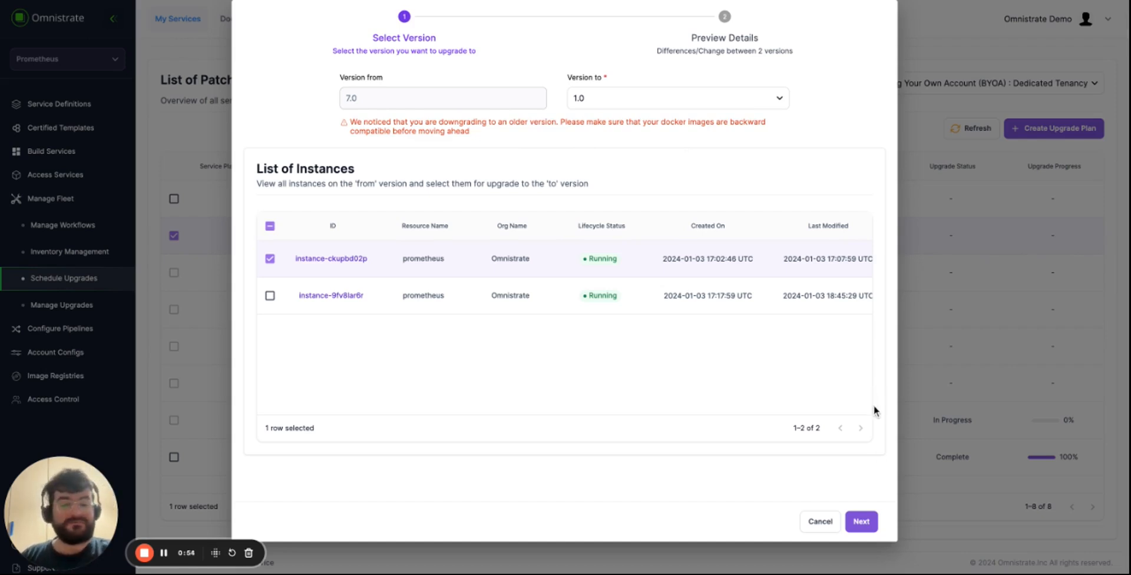
{"action": "left_click", "coordinate": [861, 521]}
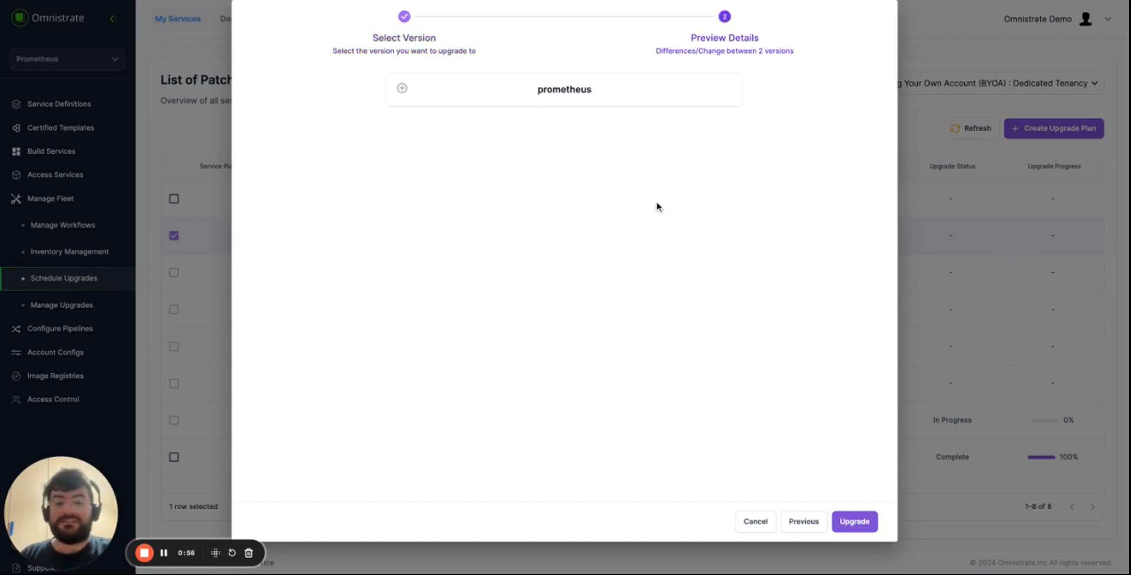
{"action": "left_click", "coordinate": [444, 98]}
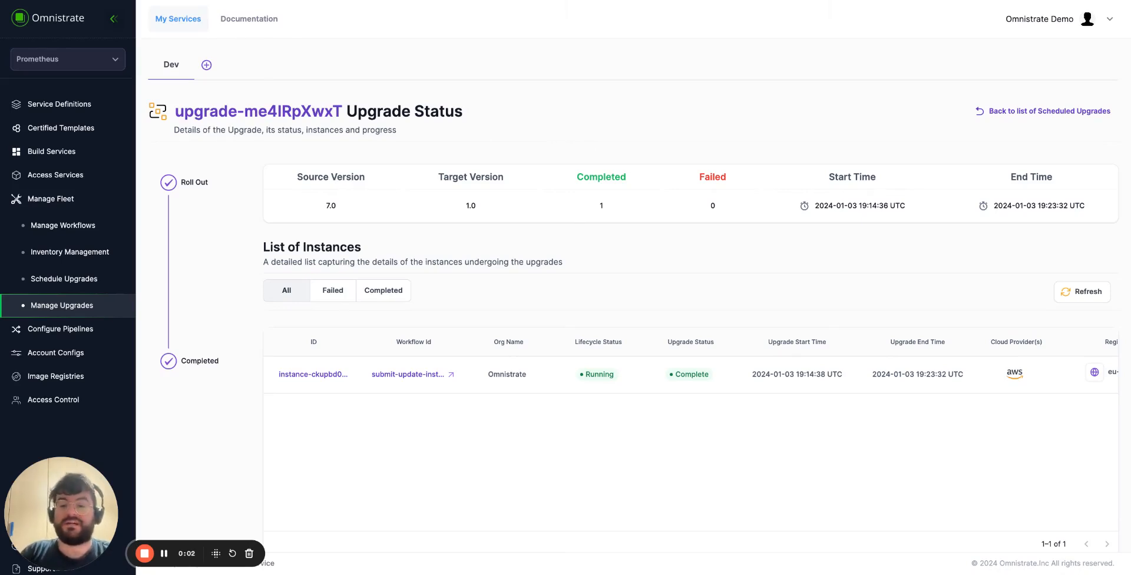
Step: Check the source and target versions on the downgrade's status page
{"action": "double_click", "coordinate": [313, 209]}
{"action": "double_click", "coordinate": [455, 204]}
{"action": "left_click", "coordinate": [454, 203]}
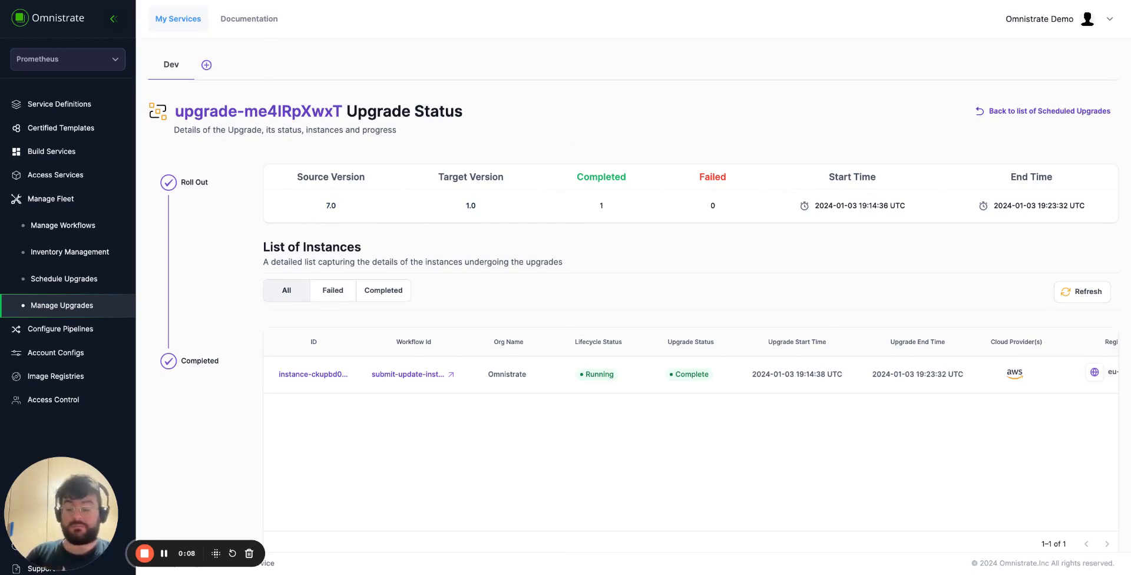
Step: Set up an upgrade plan from service plan version 1.0 to 8.0 for the prometheus instance-ckupbd02p only
{"action": "left_click", "coordinate": [53, 286]}
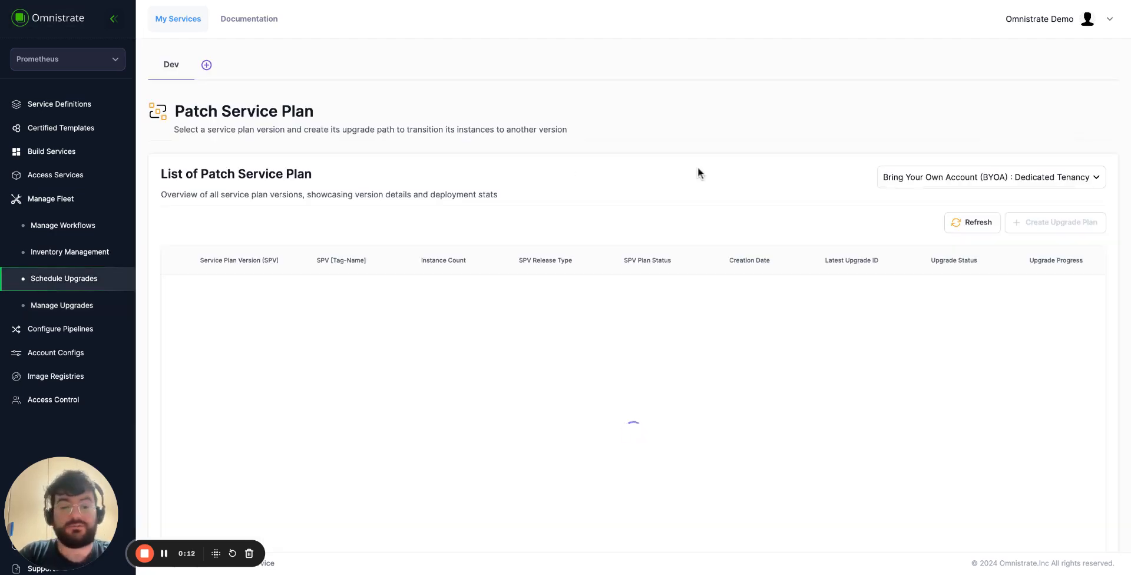
{"action": "scroll", "coordinate": [530, 239], "scroll_direction": "down", "scroll_amount": 3}
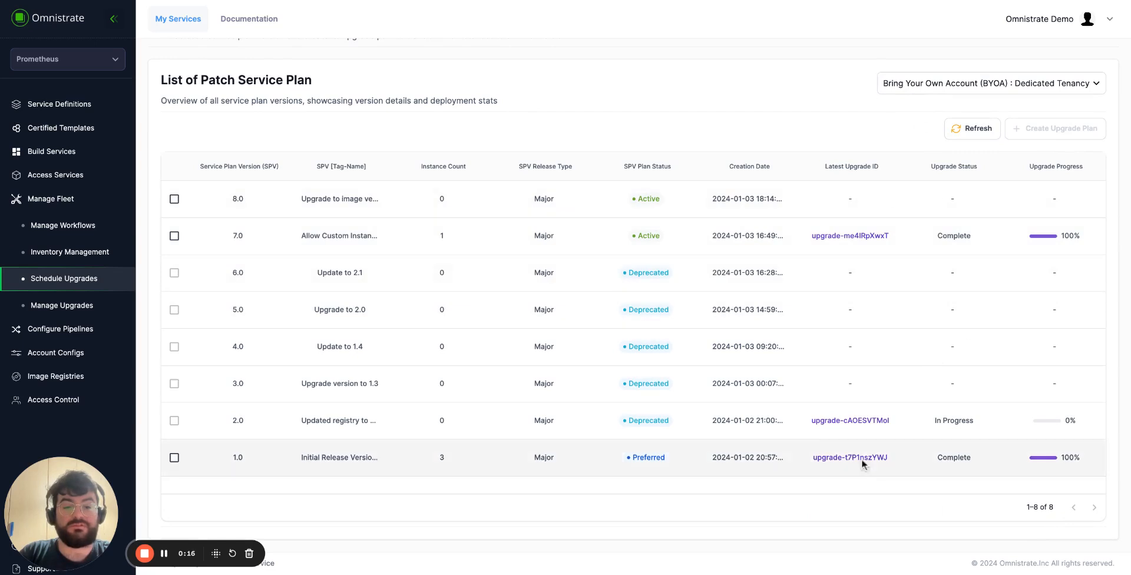
{"action": "left_click", "coordinate": [174, 458]}
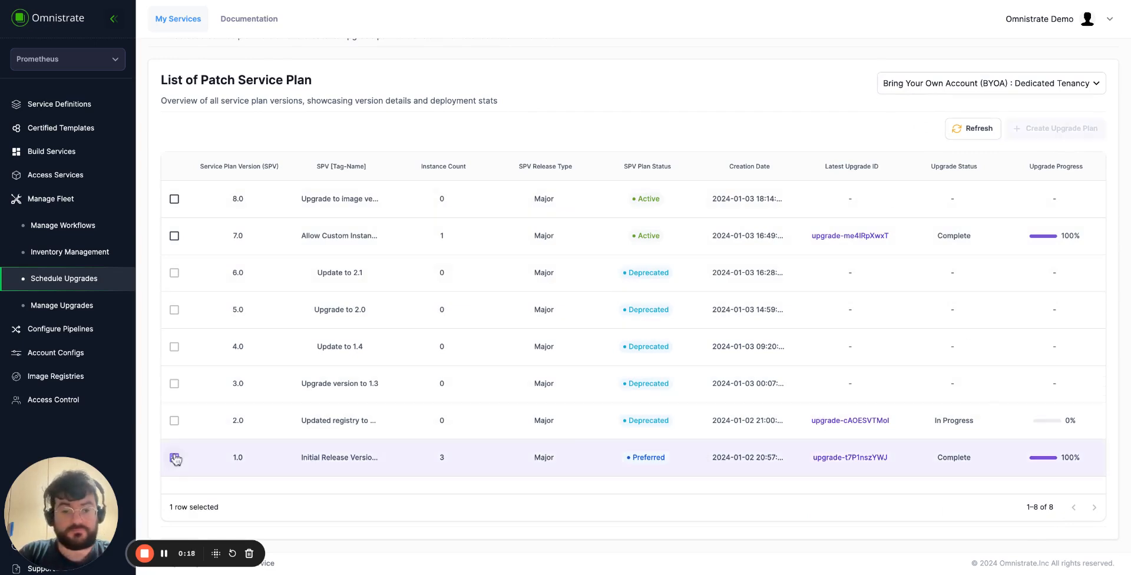
{"action": "left_click", "coordinate": [1071, 135]}
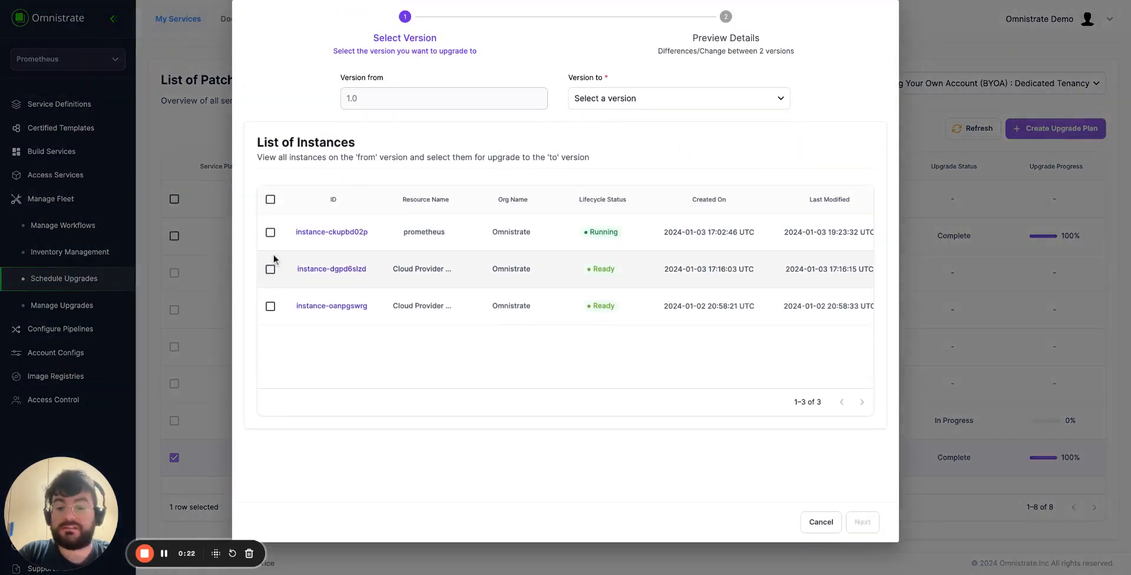
{"action": "left_click", "coordinate": [271, 232]}
{"action": "left_click", "coordinate": [651, 104]}
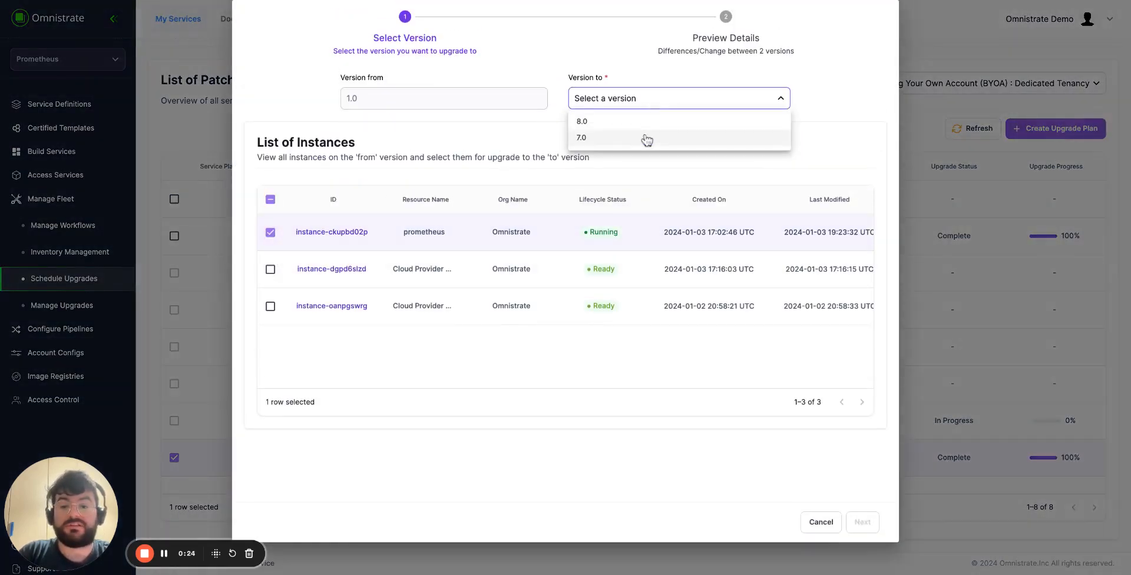
{"action": "left_click", "coordinate": [634, 127]}
Step: Preview the prometheus component changes from 1.0 to 8.0, launch the upgrade and check the list of ongoing upgrades
{"action": "left_click", "coordinate": [862, 520]}
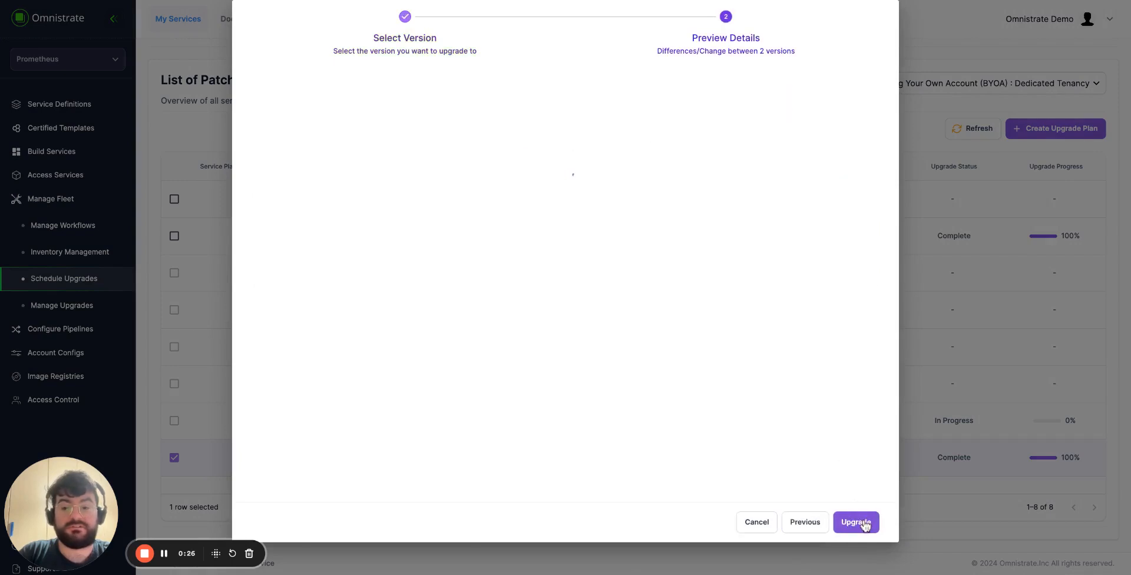
{"action": "left_click", "coordinate": [575, 90]}
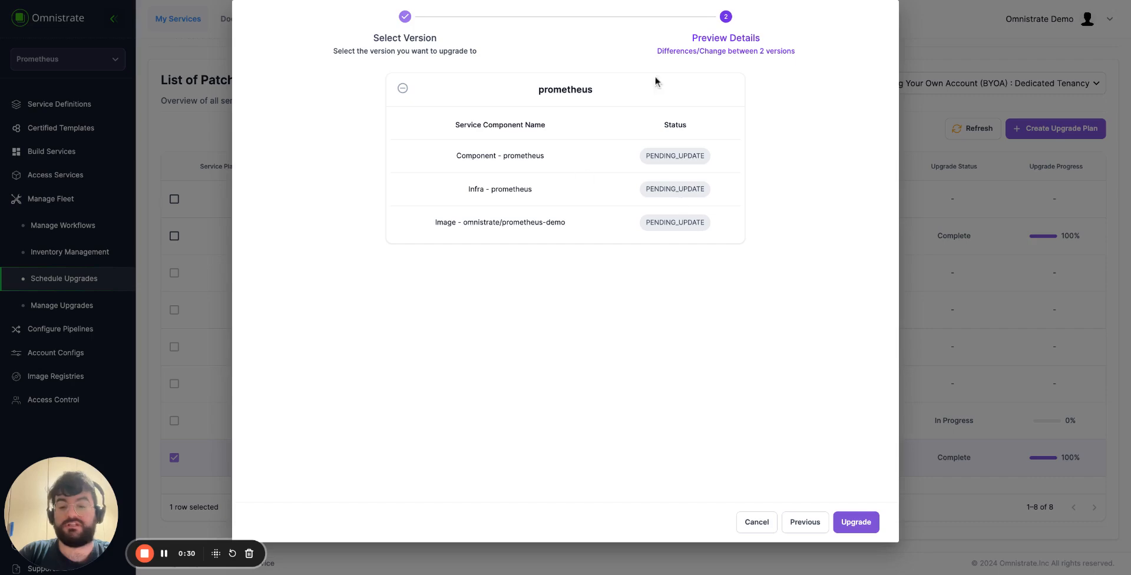
{"action": "left_click", "coordinate": [855, 521]}
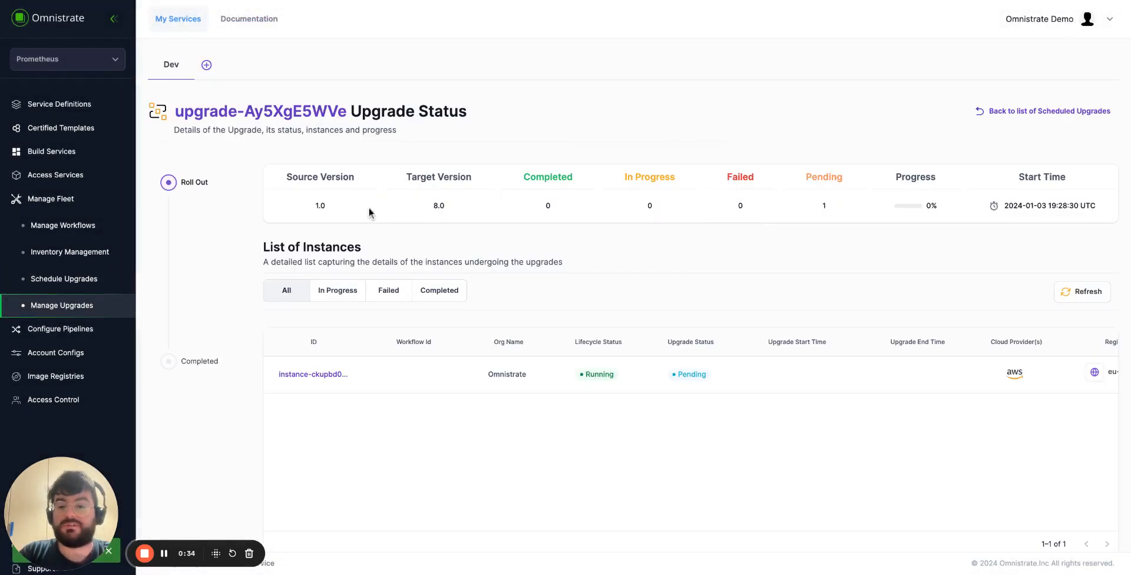
{"action": "left_click", "coordinate": [65, 305]}
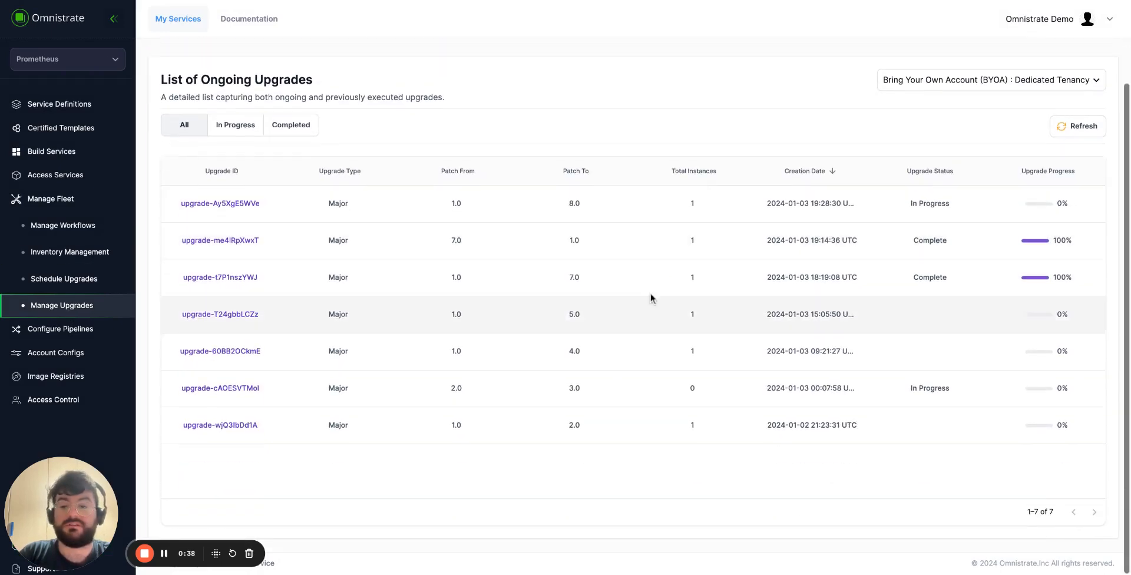
Step: Set up an upgrade plan from service plan version 7.0 to 8.0 for the prometheus instance-9fv8lar6r
{"action": "left_click", "coordinate": [70, 281]}
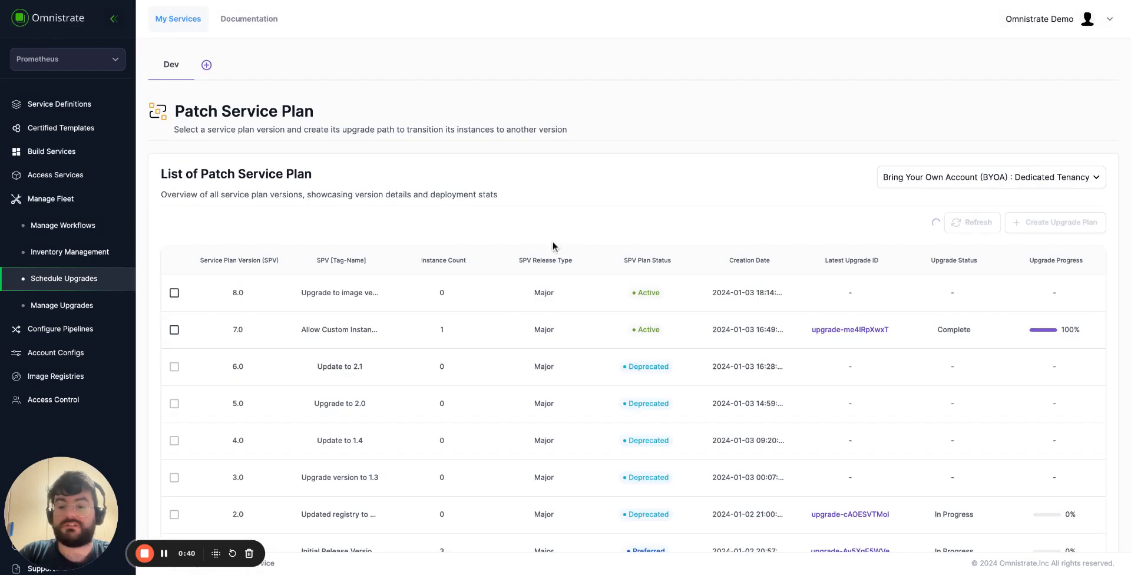
{"action": "scroll", "coordinate": [215, 336], "scroll_direction": "down", "scroll_amount": 3}
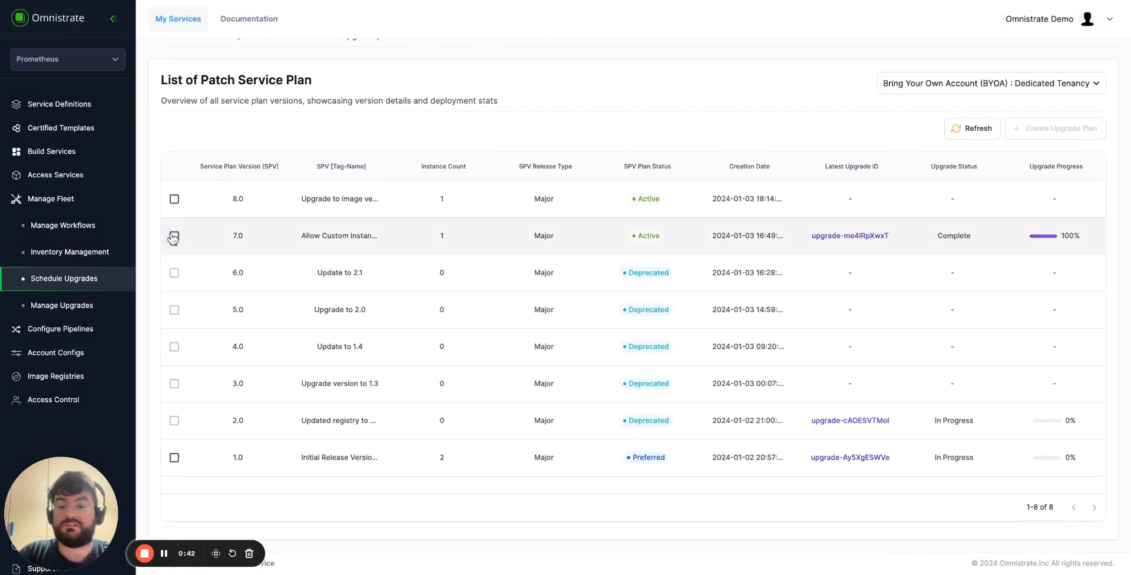
{"action": "left_click", "coordinate": [175, 235]}
{"action": "left_click", "coordinate": [1060, 128]}
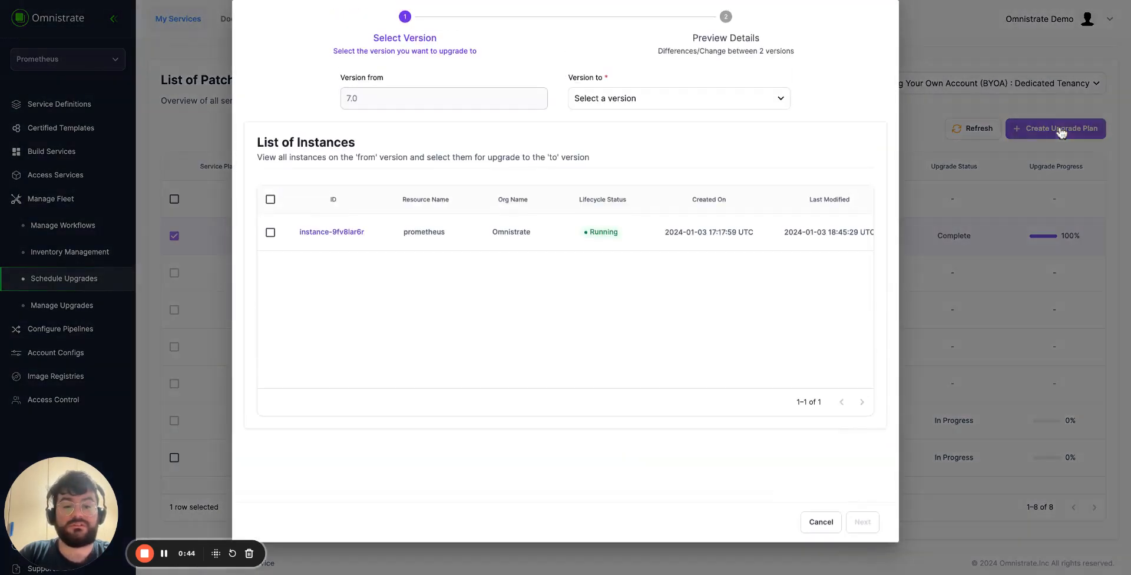
{"action": "left_click", "coordinate": [620, 99]}
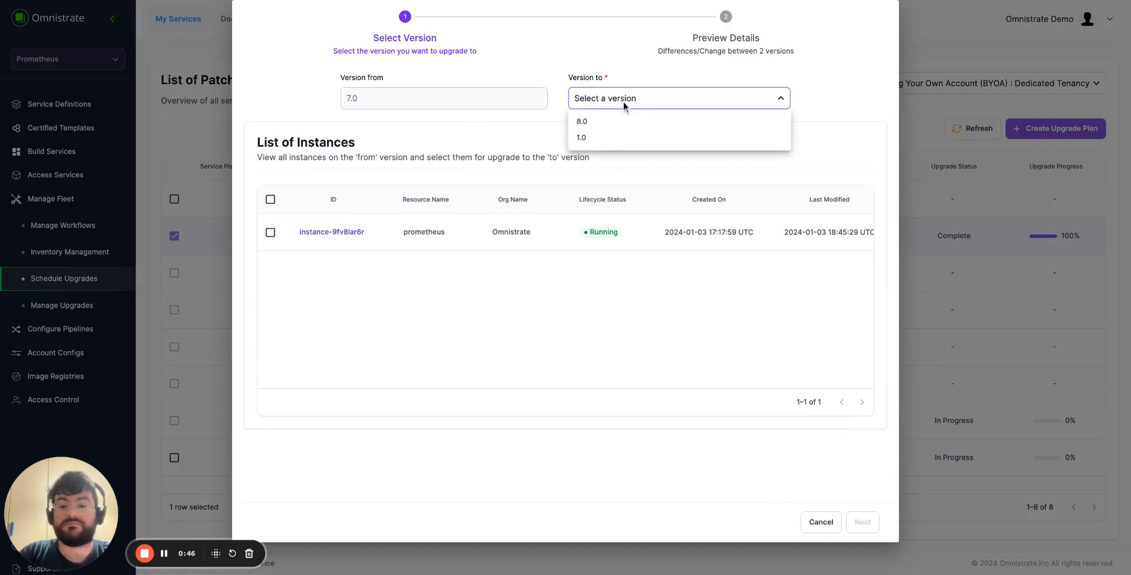
{"action": "left_click", "coordinate": [613, 120]}
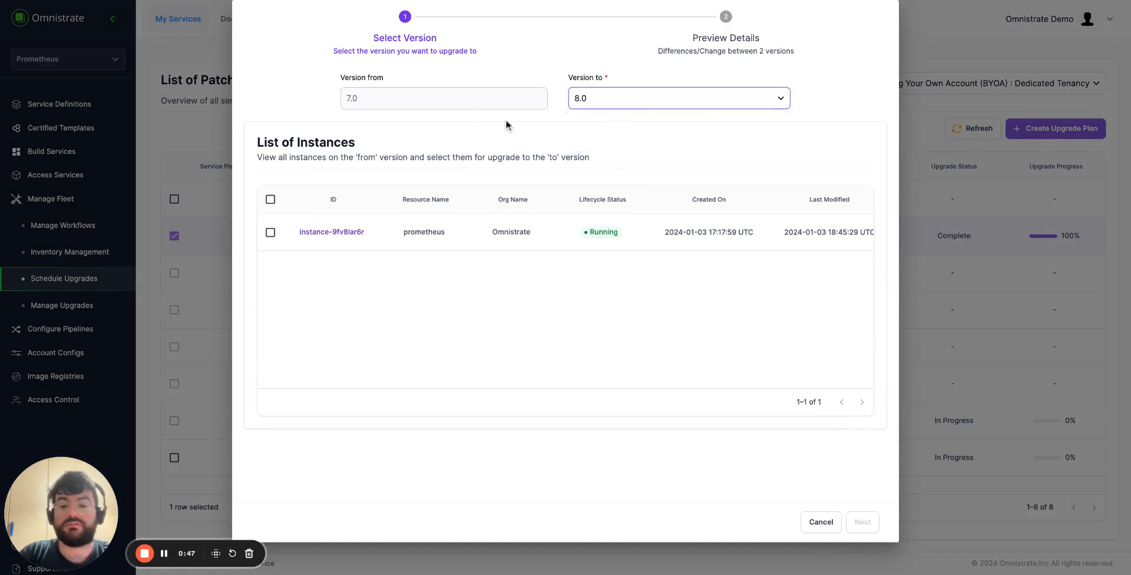
{"action": "left_click", "coordinate": [271, 232]}
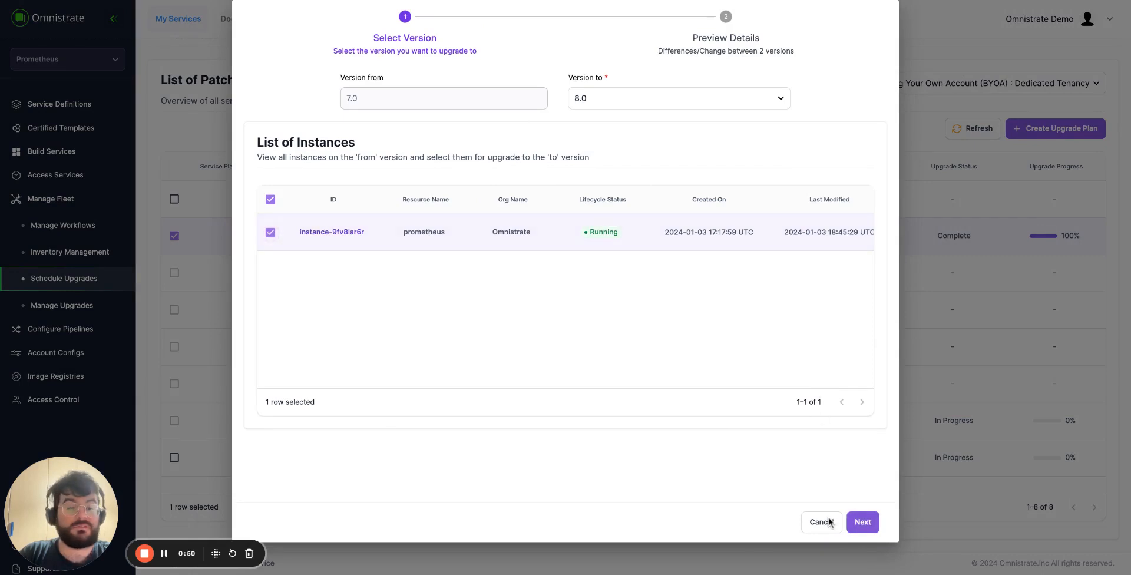
Step: Preview the prometheus changes from 7.0 to 8.0 and launch the upgrade
{"action": "left_click", "coordinate": [863, 522]}
{"action": "left_click", "coordinate": [536, 88]}
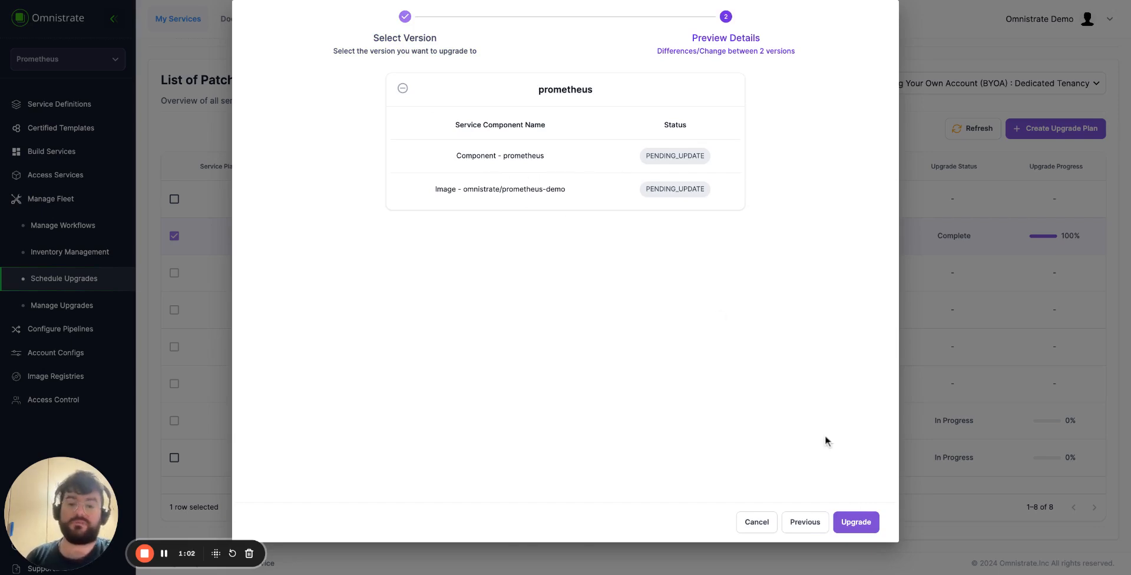
{"action": "left_click", "coordinate": [856, 522]}
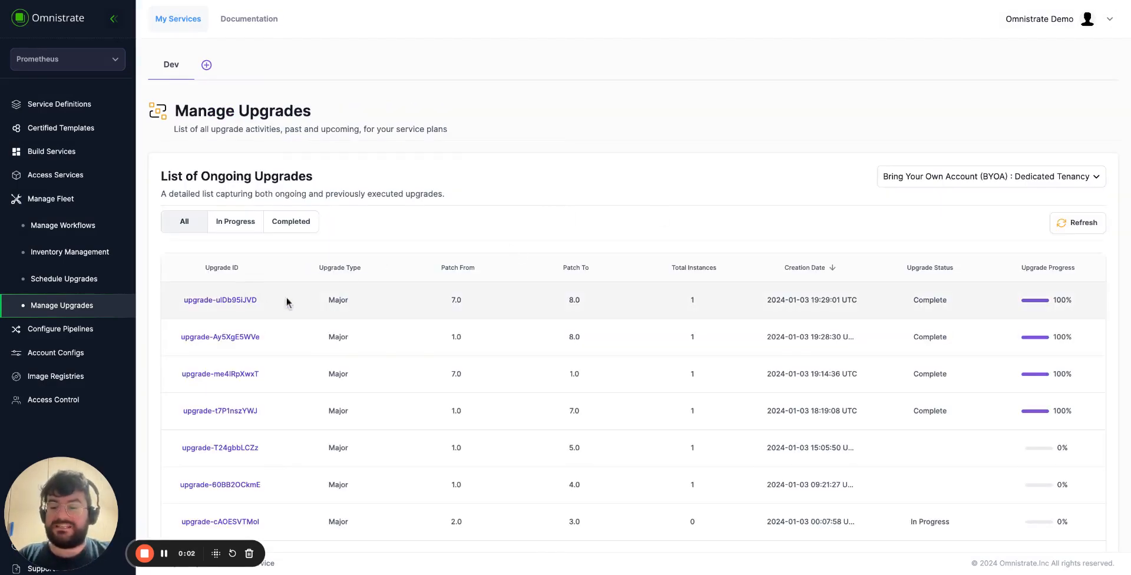
Step: Check the source and target versions of the two most recent upgrades in the list of ongoing upgrades
{"action": "double_click", "coordinate": [454, 300]}
{"action": "double_click", "coordinate": [574, 300]}
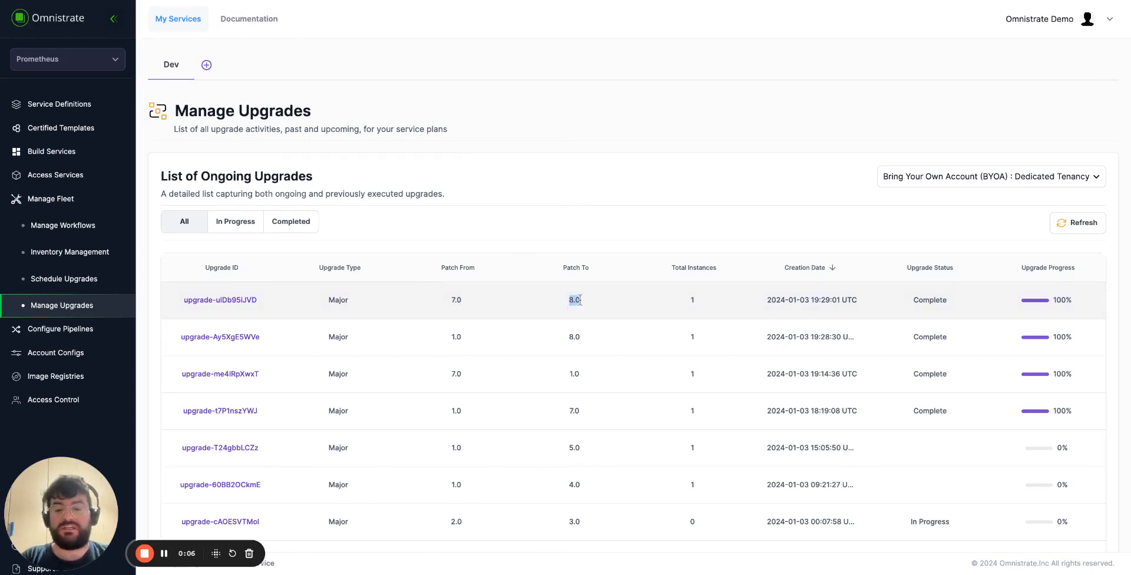
{"action": "left_click", "coordinate": [452, 346]}
{"action": "left_click", "coordinate": [615, 337]}
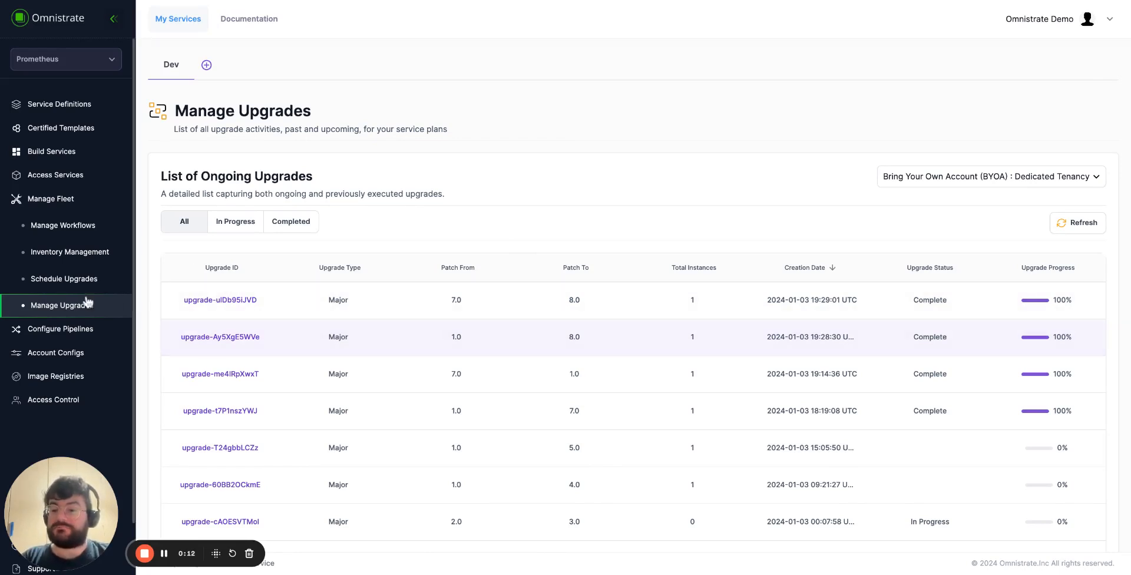
Step: Open the BYOA dedicated tenancy plan's customer dashboard and inspect the details and nodes of instance-ckupbd02p
{"action": "left_click", "coordinate": [55, 154]}
{"action": "left_click", "coordinate": [69, 178]}
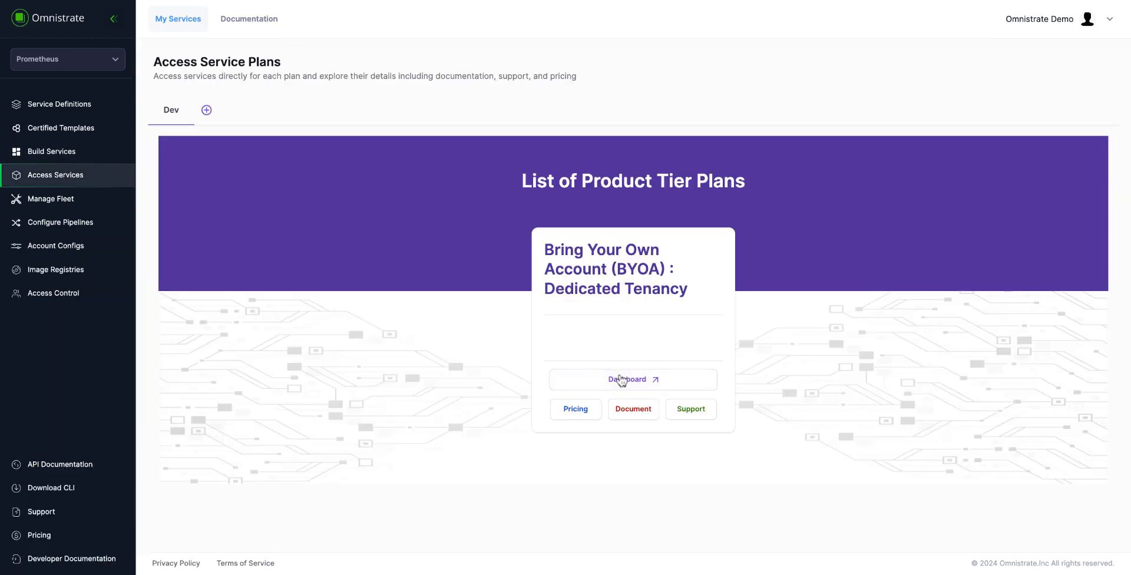
{"action": "left_click", "coordinate": [622, 380]}
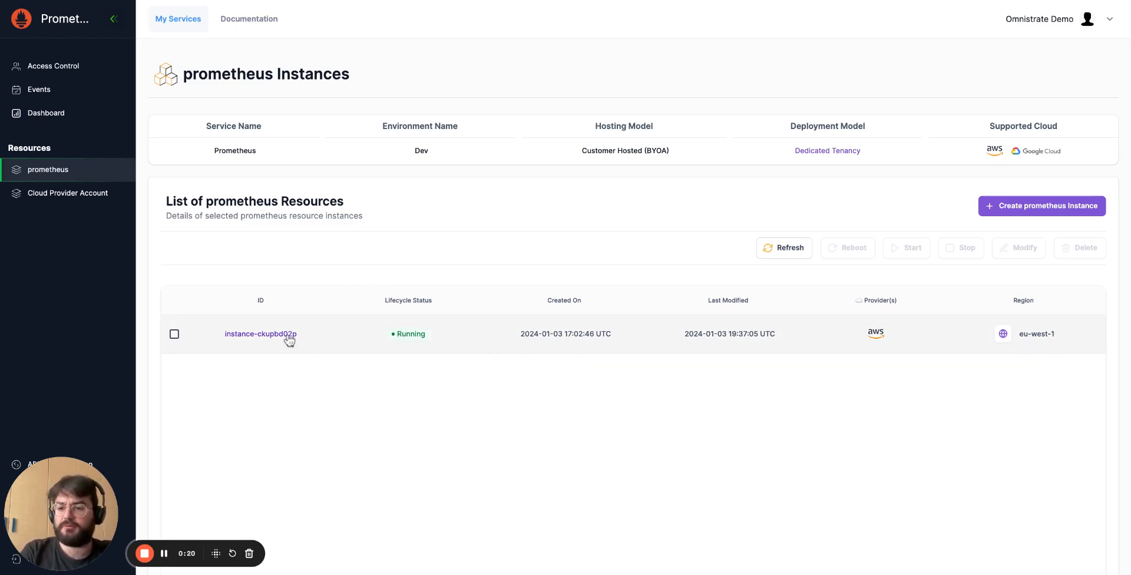
{"action": "left_click", "coordinate": [260, 333]}
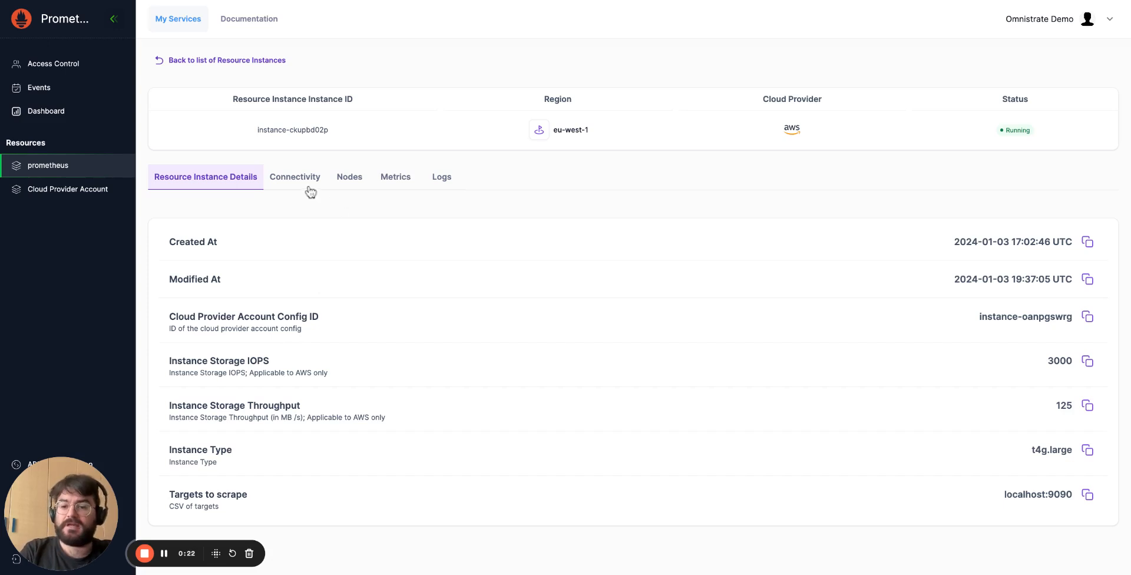
{"action": "left_click", "coordinate": [342, 187]}
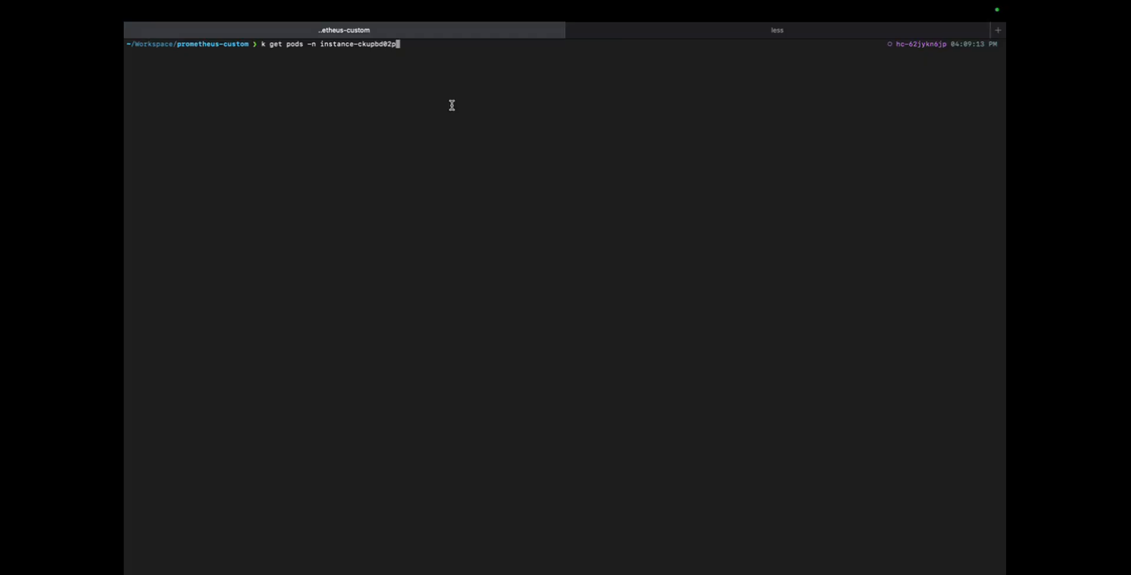
Step: In the terminal, list the Kubernetes pods in the instance-ckupbd02p namespace
{"action": "key", "text": "Return"}
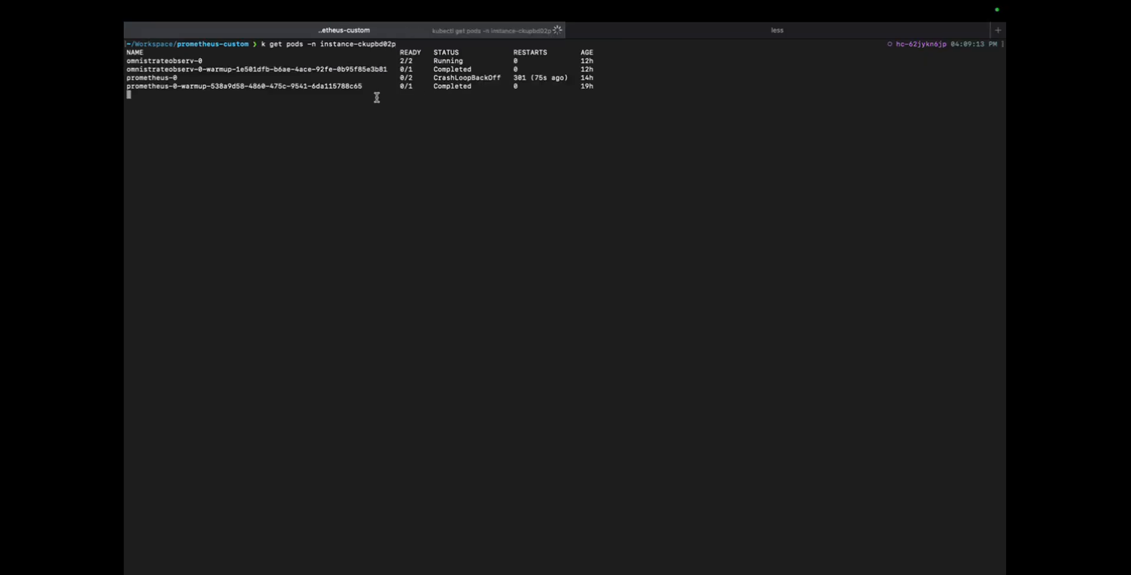